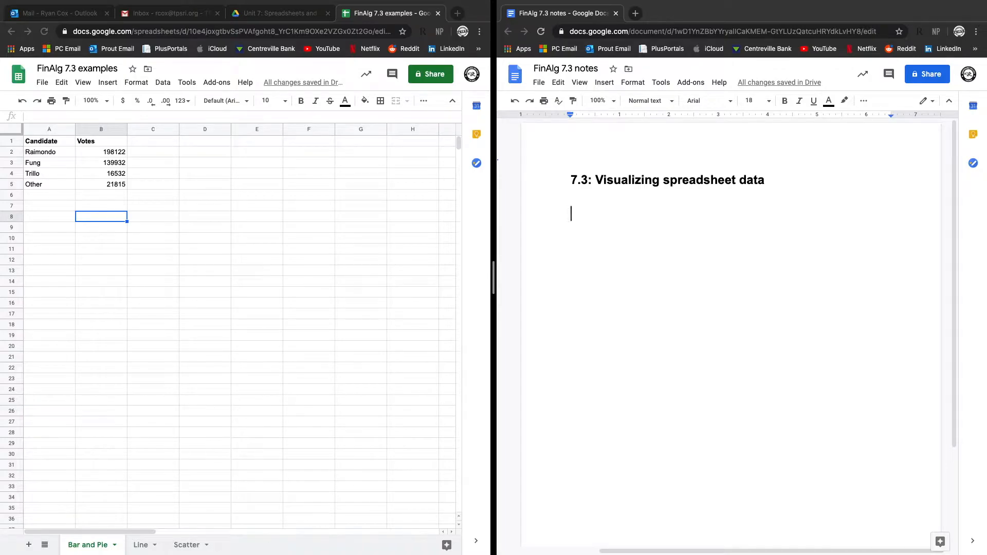
- Write "Representing data as a chart or graph can be more visually appealing and often times easier to present than just a range of raw data."
text(Rep)
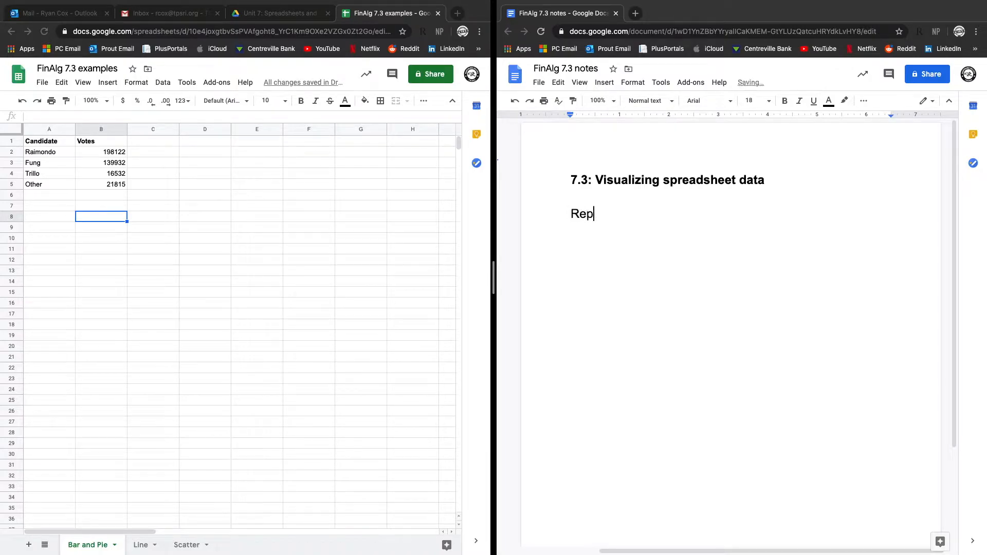
text(resenting data)
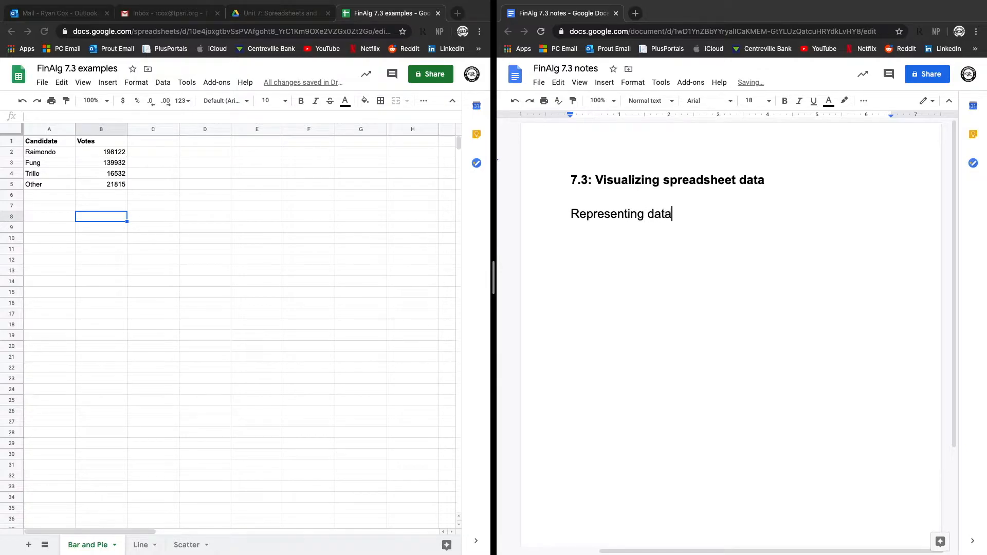
text( as a chart or graph can be more v)
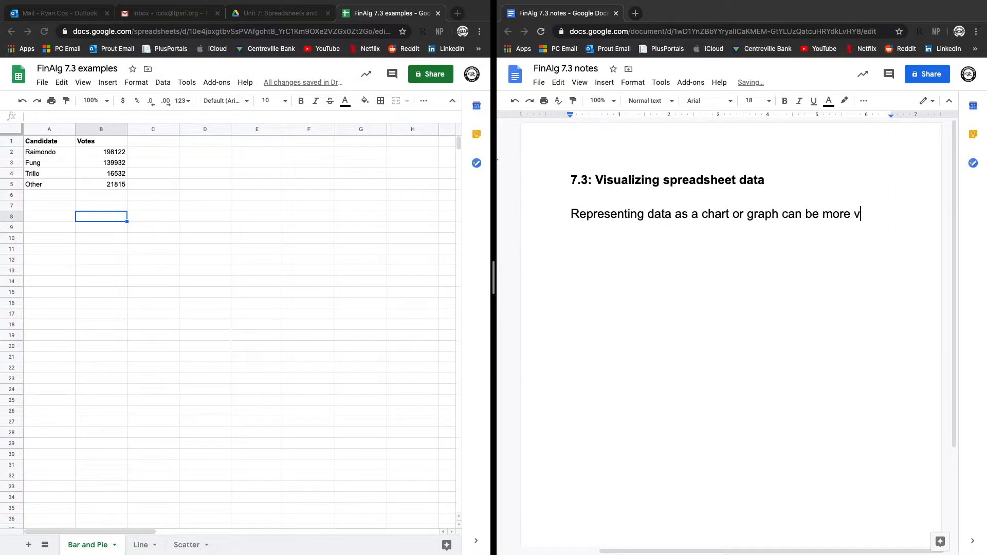
text(isually appealin)
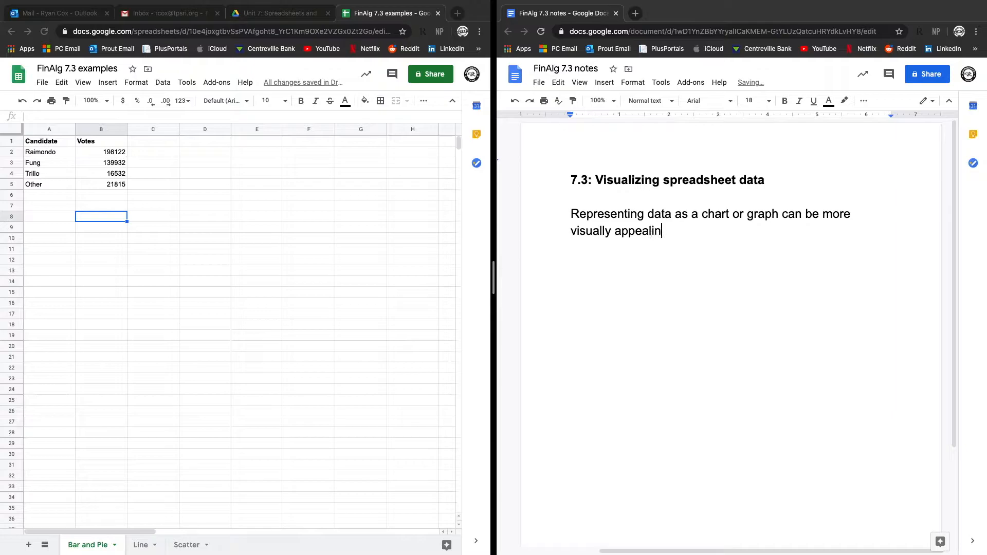
text(g and often times we)
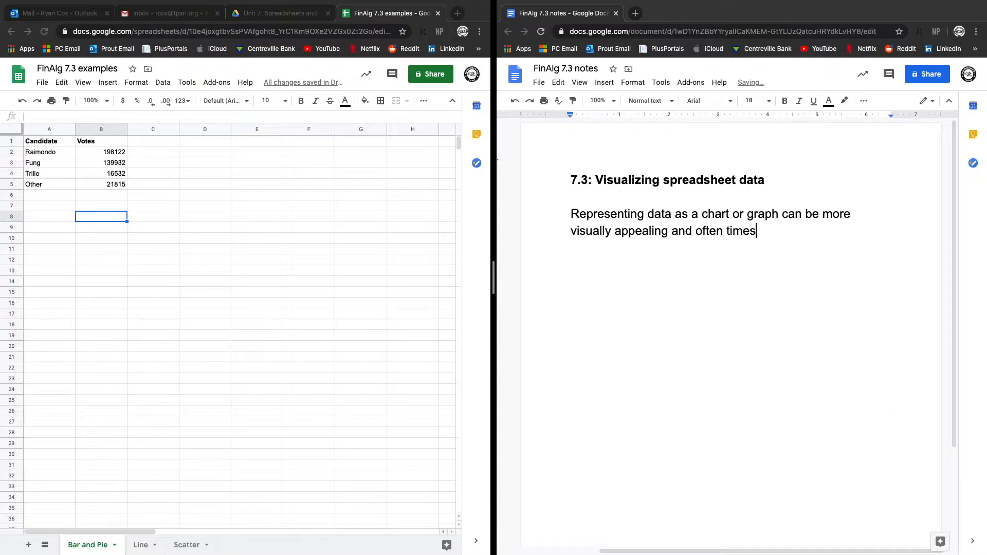
key(BackSpace)
key(BackSpace)
text(easier tha)
key(BackSpace)
key(BackSpace)
text(o present tha)
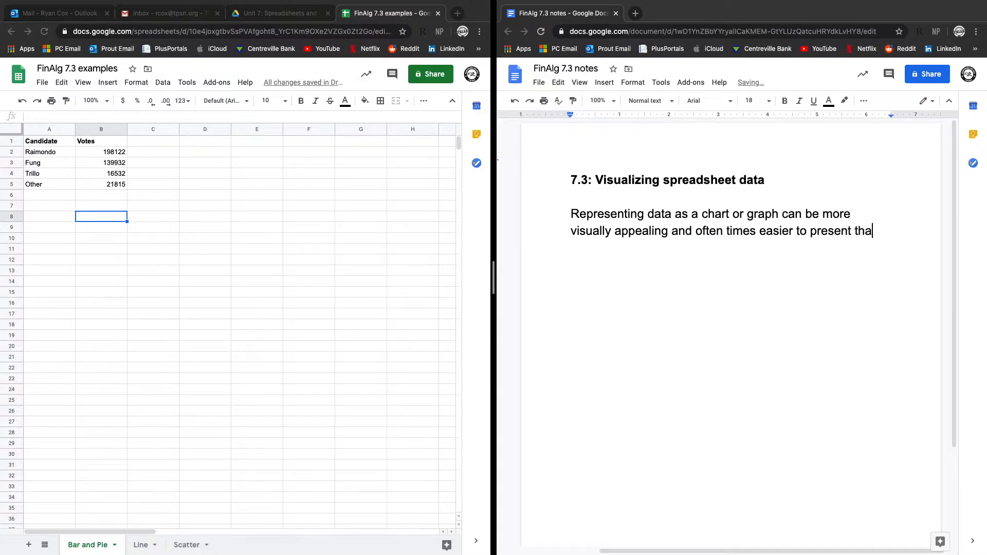
text(n just a range of raw data.)
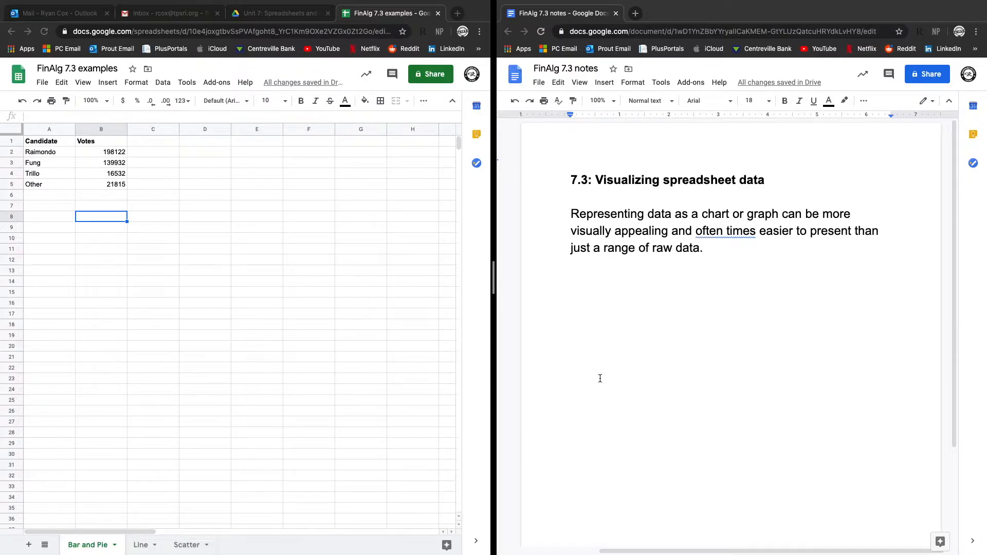
- Add the paragraph "Focus on 4 types of charts that we can make in a spreadsheet **Nuts and bolts might differ between programs (Excel, Google Sheets, Numbers)**"
key(Return)
key(Return)
text(Focus on 4 ty)
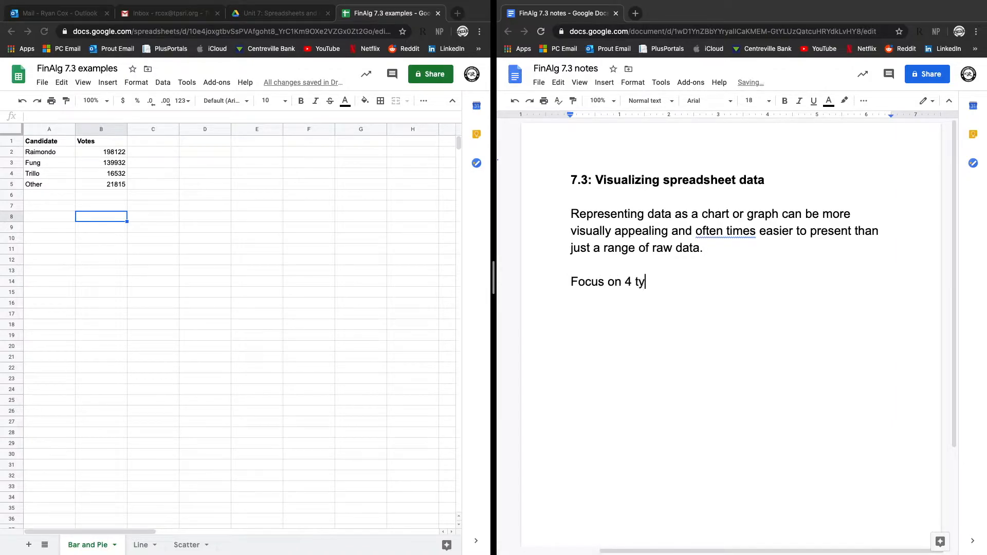
text(pes of charts that we can make in )
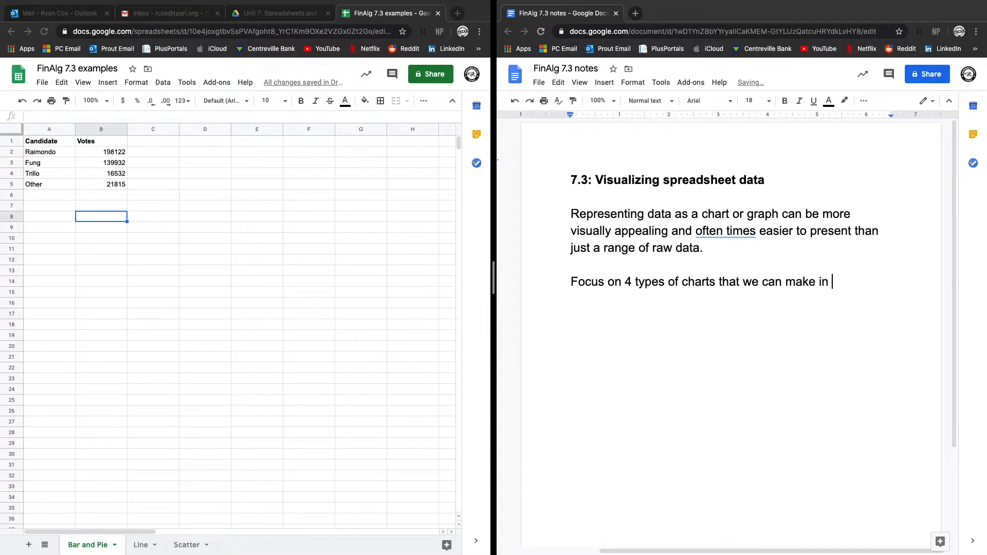
text(a spreadsheet)
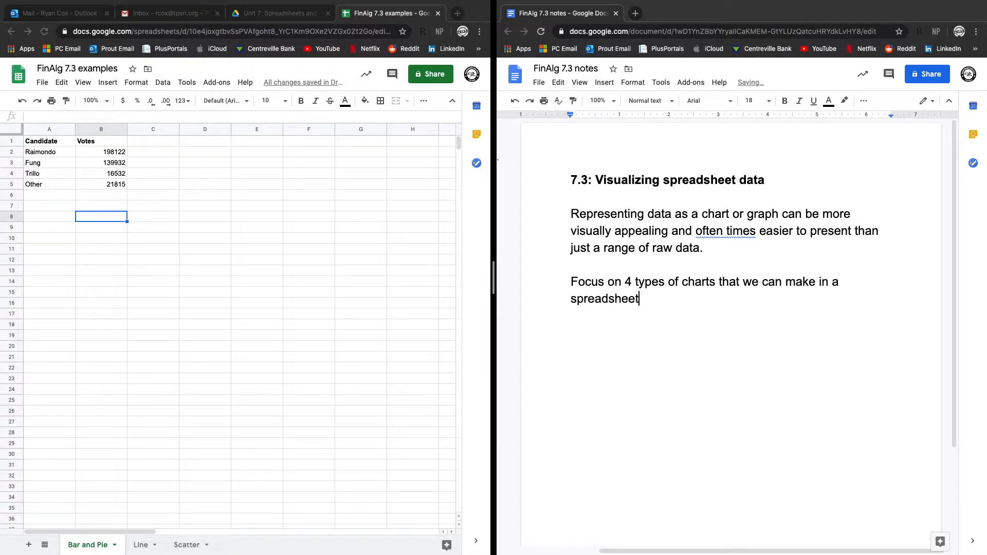
text( **Nuts and bolts might differ b)
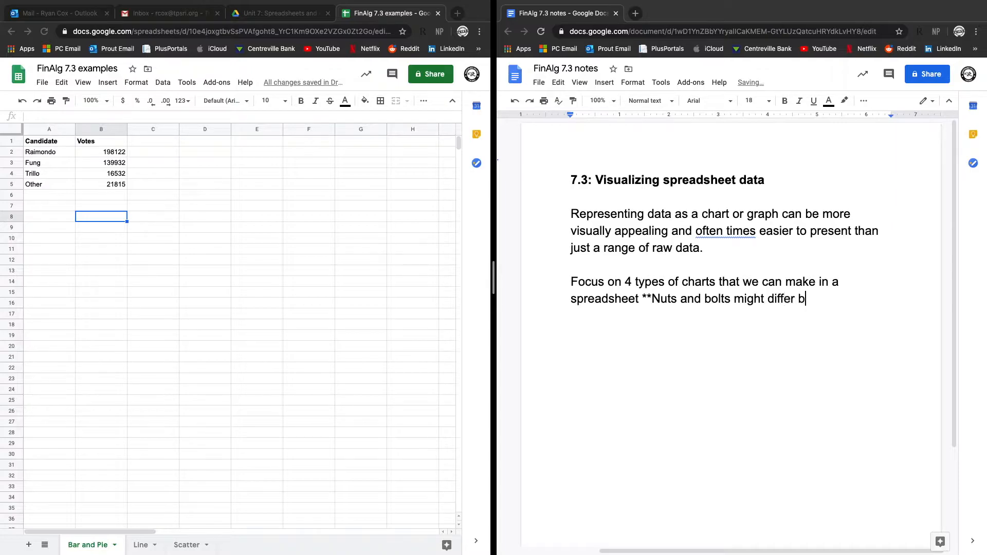
text(etween progra)
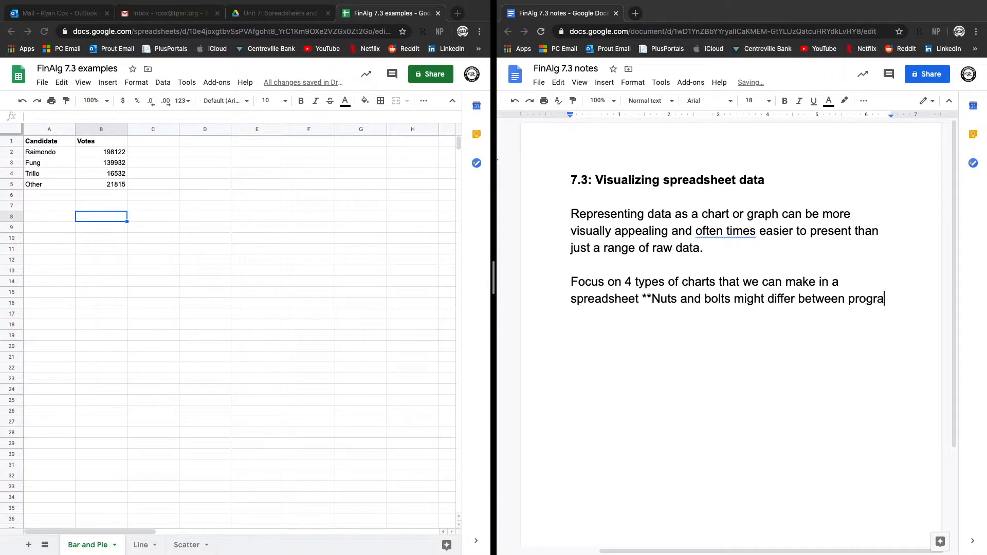
text(ms (Excel)
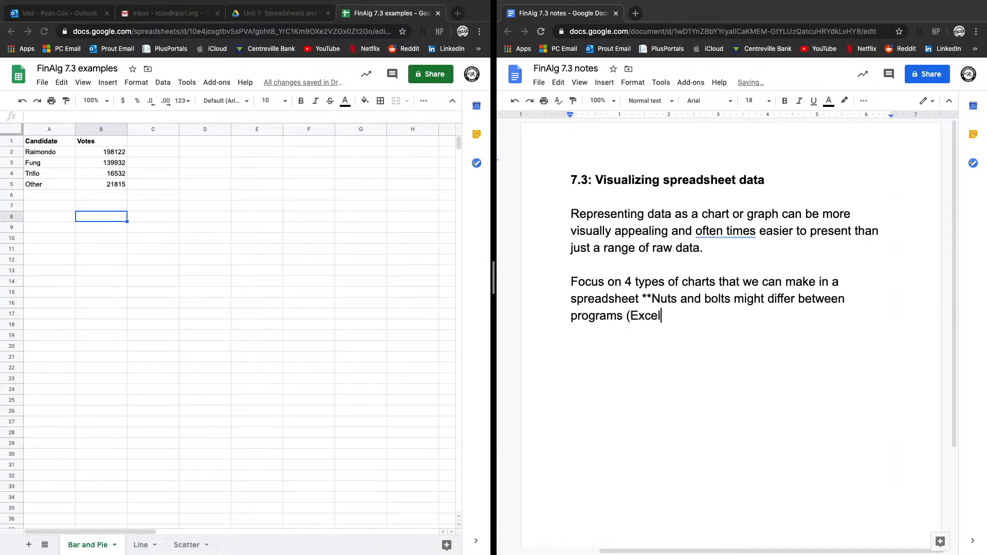
text(, Google Sheets,)
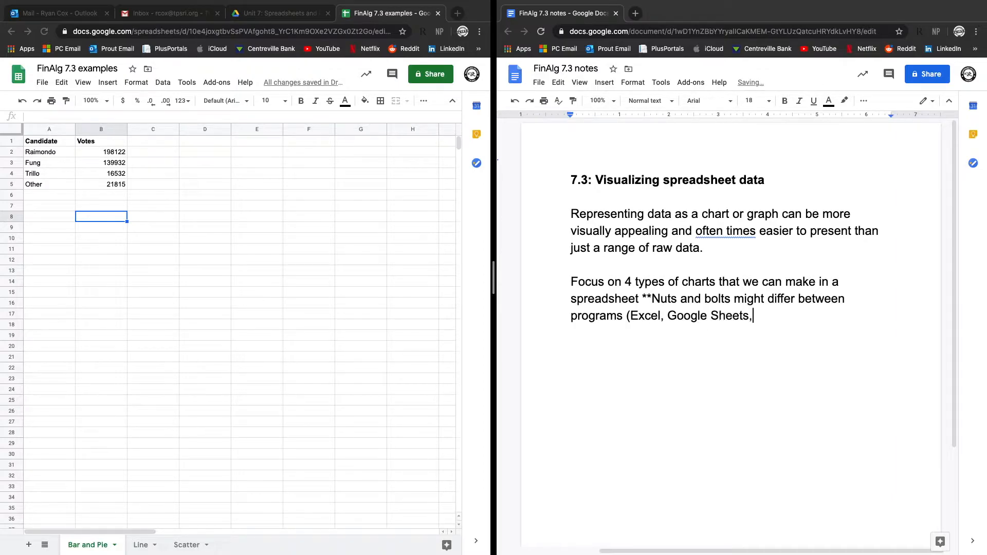
text( Numbers)**)
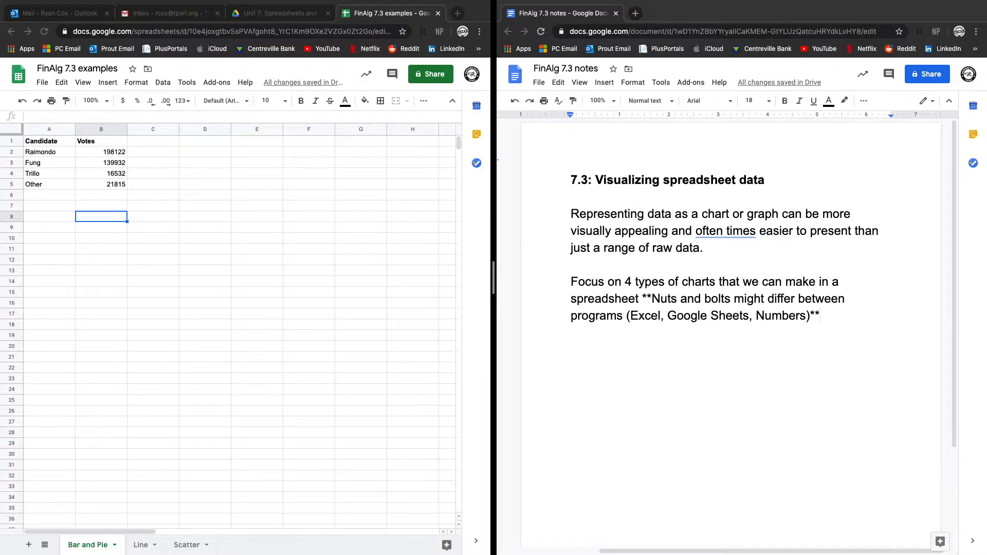
- Add a dashed bullet under the chart-types paragraph reading "Model based on Google Sheets"
key(Return)
text(- Model )
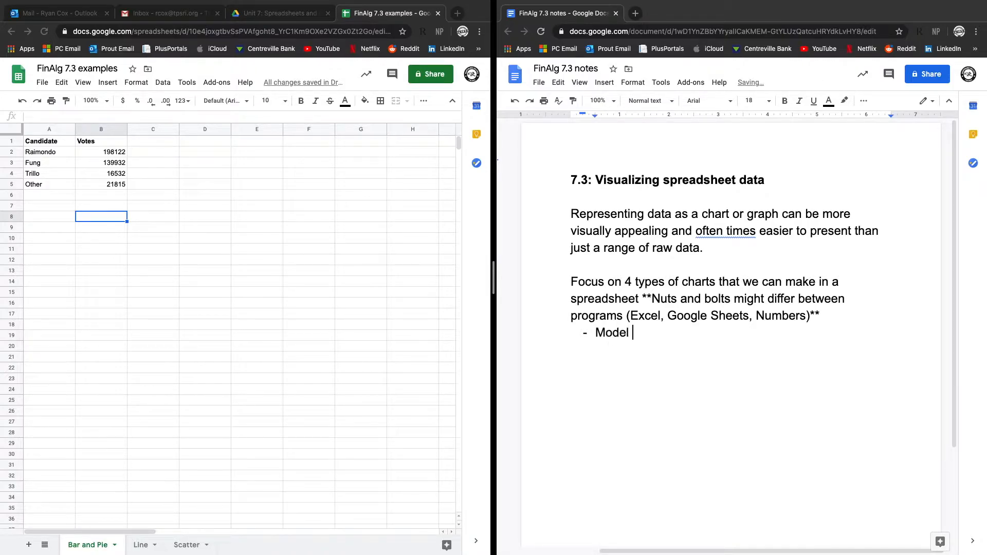
text(baed on)
key(BackSpace)
key(BackSpace)
key(BackSpace)
key(BackSpace)
key(BackSpace)
text(sed on Google Shh)
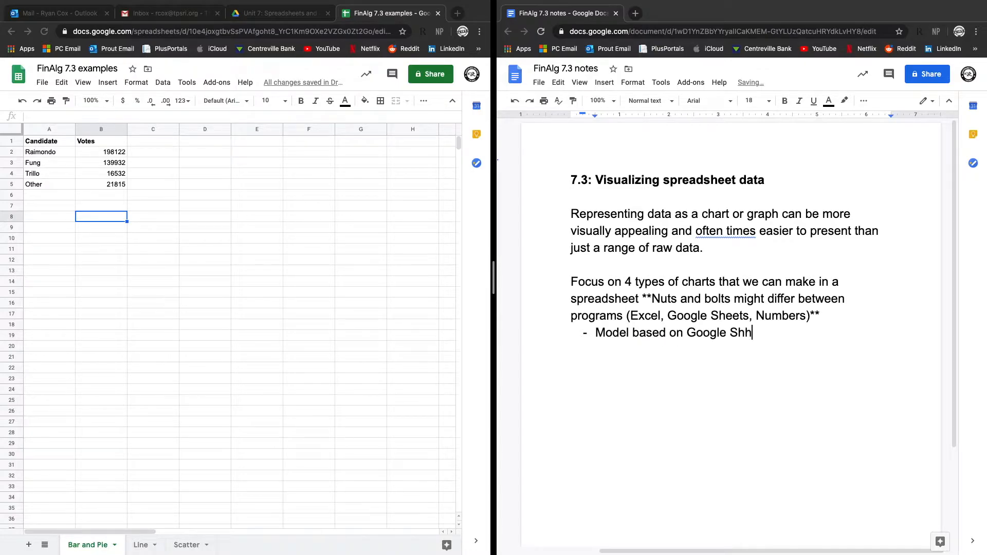
key(BackSpace)
text(eets)
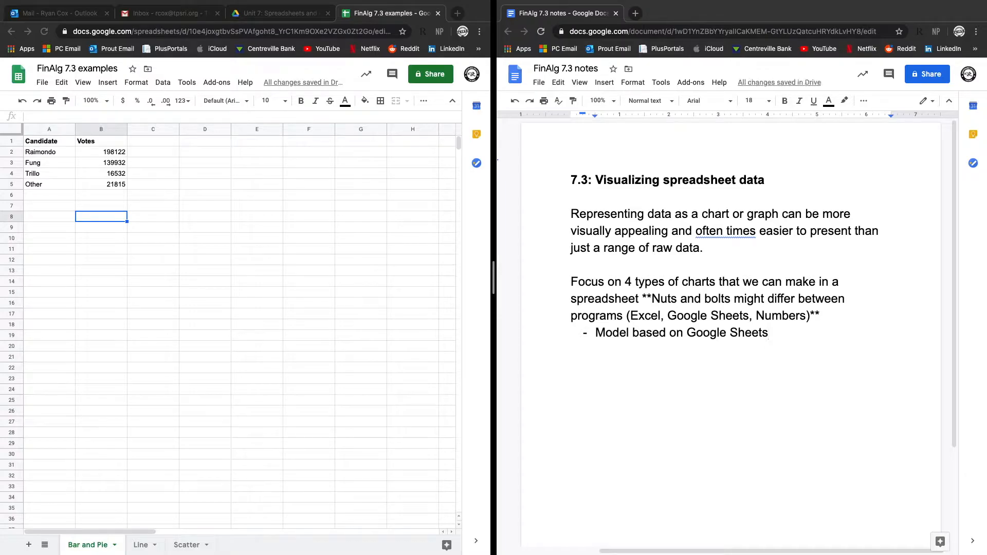
- End the dashed list, leave a blank line and start a numbered list with "Bar chart" as item 1
key(Return)
key(Return)
key(Return)
text(1. Bar chart)
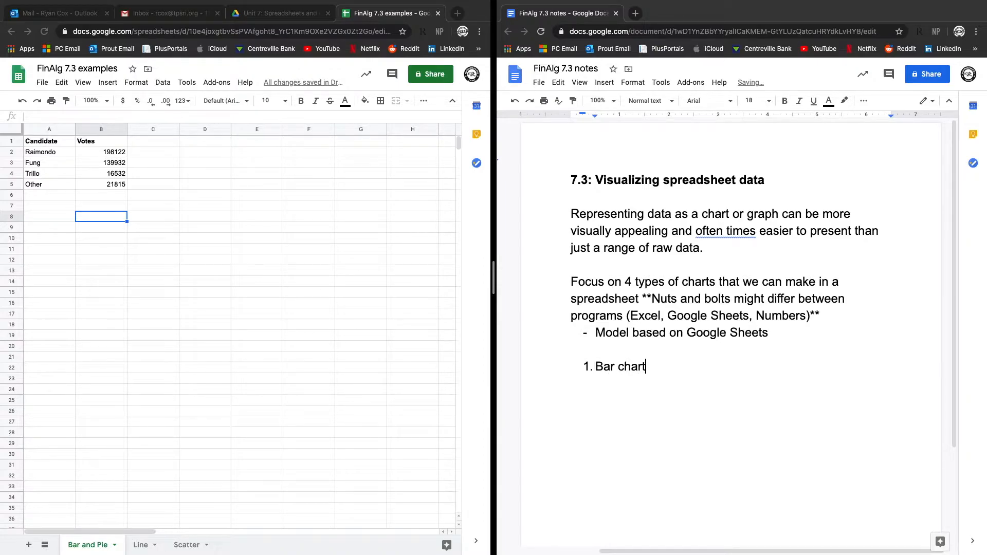
key(Return)
- Add a dashed sub-bullet under Bar chart reading "Sheets denotes column for a vertical bar chart and", with "column" underlined
click(650, 374)
key(Return)
key(BackSpace)
text(- )
text(Sheets)
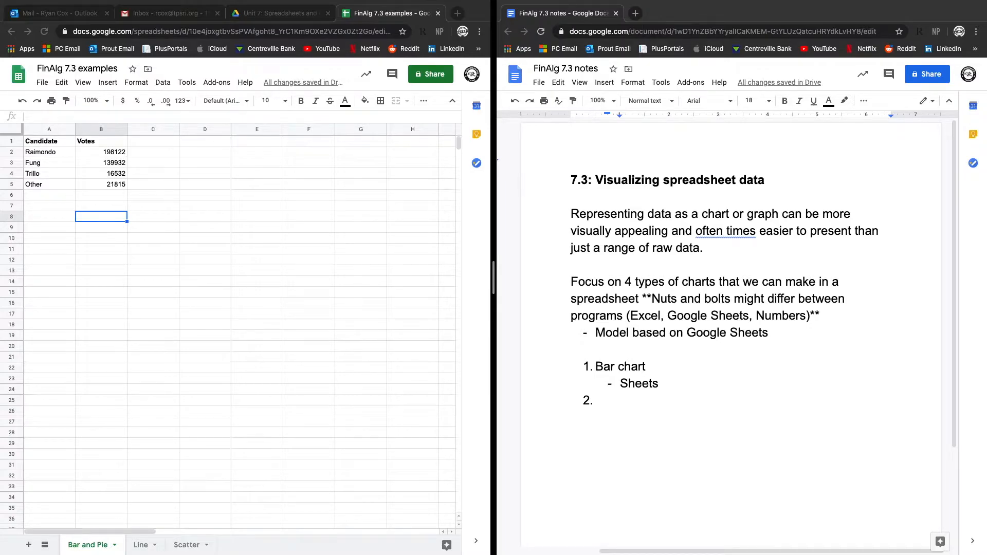
text(denotes)
key(ctrl+u)
text(column)
key(ctrl+u)
text(for a )
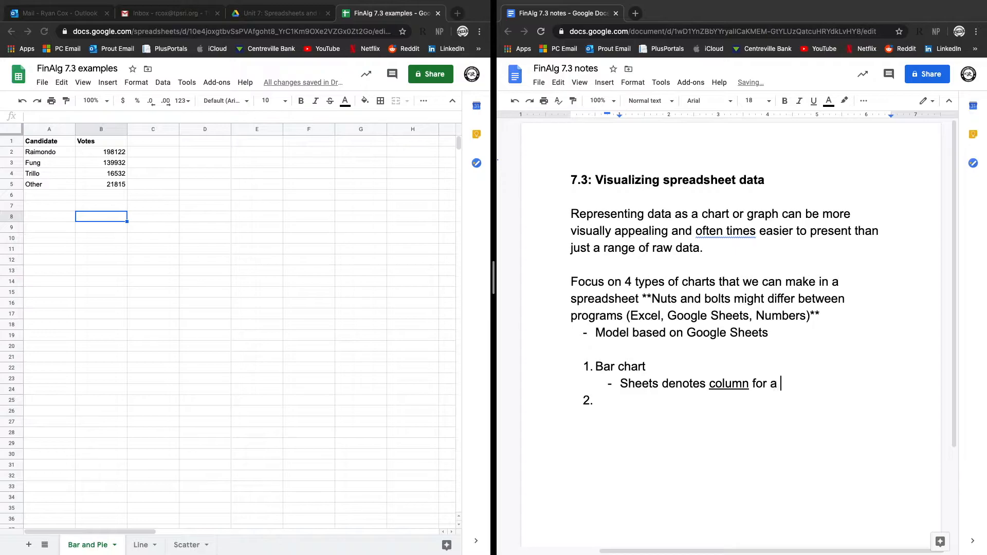
text(vertical bar chart and)
key(ctrl+i)
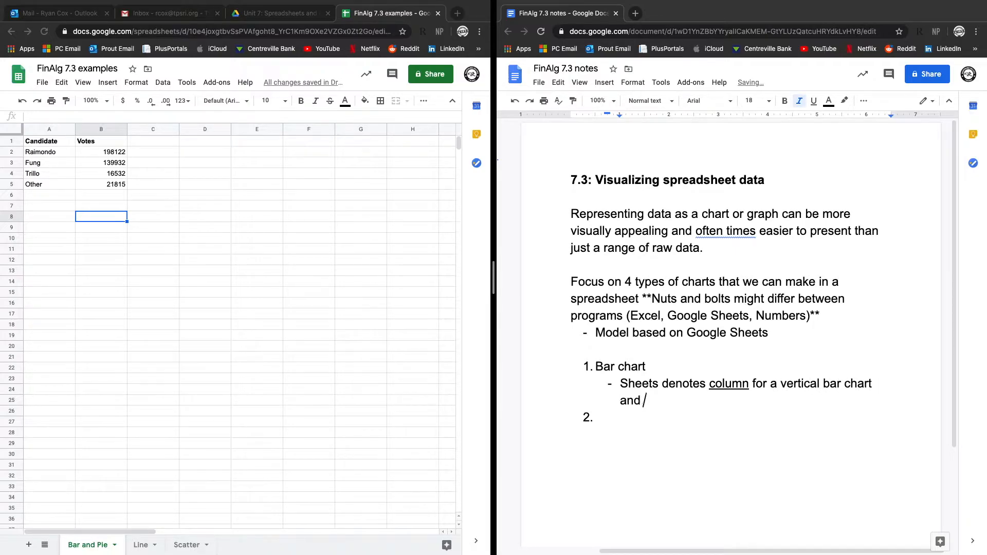
key(ctrl+i)
- Continue the Bar chart sub-bullet with "bar for a horizontal bar chart", underlining the word "bar" only
key(ctrl+u)
text(bar)
key(ctrl+u)
text(for a)
double_click(794, 383)
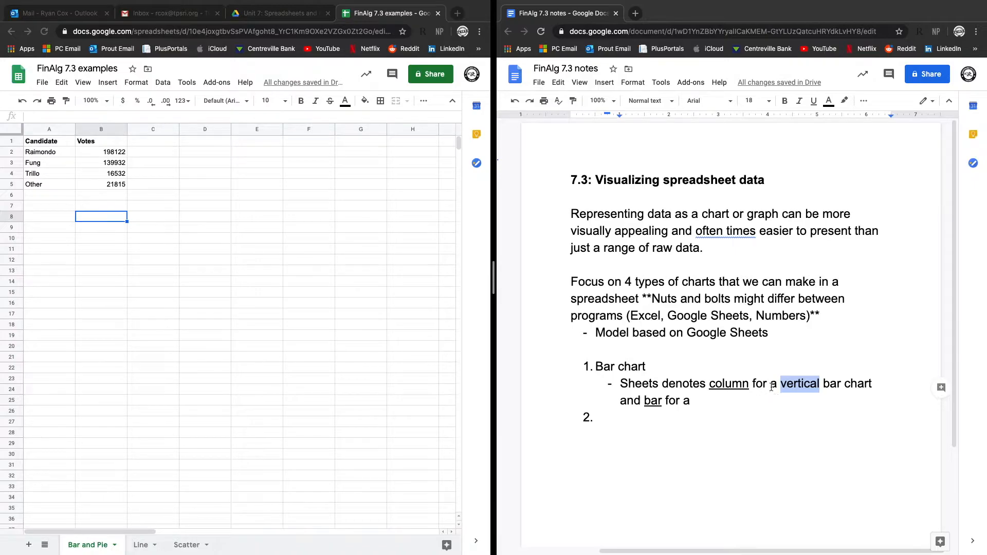
click(754, 410)
text(horizon)
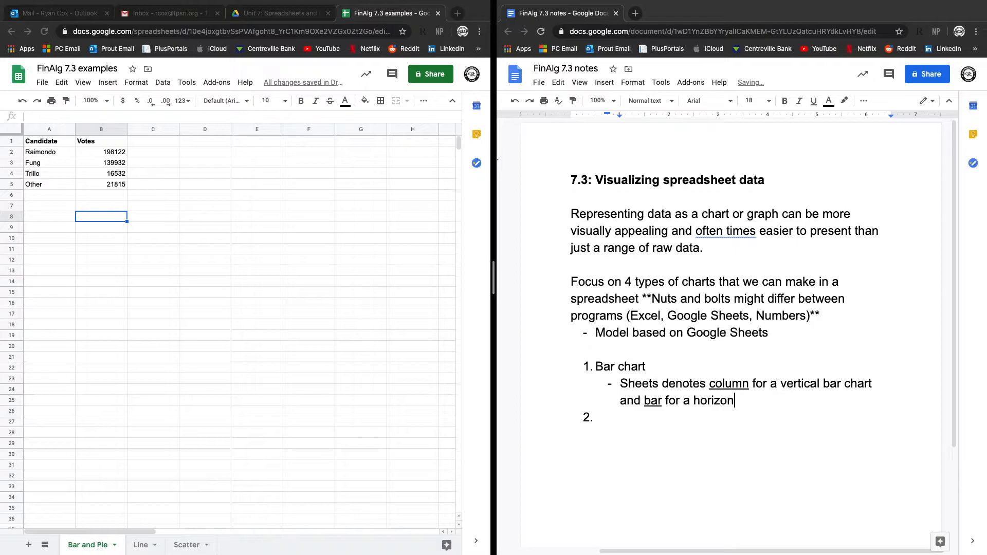
text(tal bar chart)
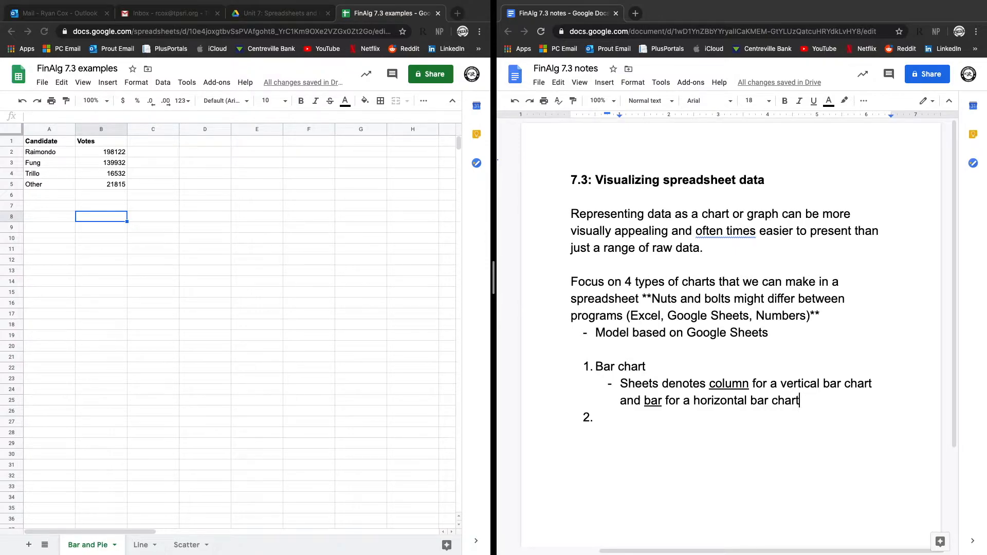
- Append "...either is fine" to the end of the first Bar chart sub-bullet
text(...eithe)
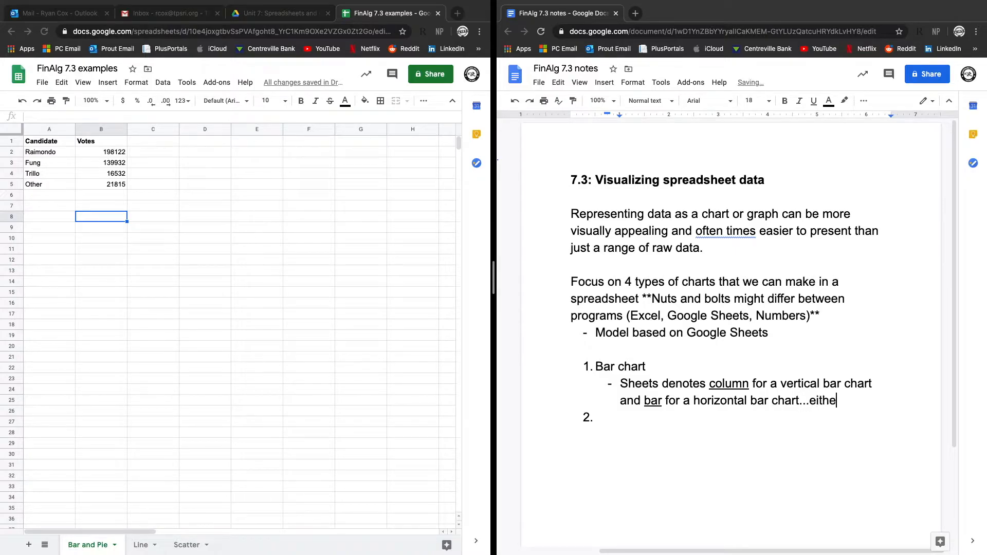
text(r is dine)
key(BackSpace)
key(BackSpace)
key(BackSpace)
text(fine)
key(BackSpace)
key(BackSpace)
key(BackSpace)
key(BackSpace)
key(BackSpace)
text(fine)
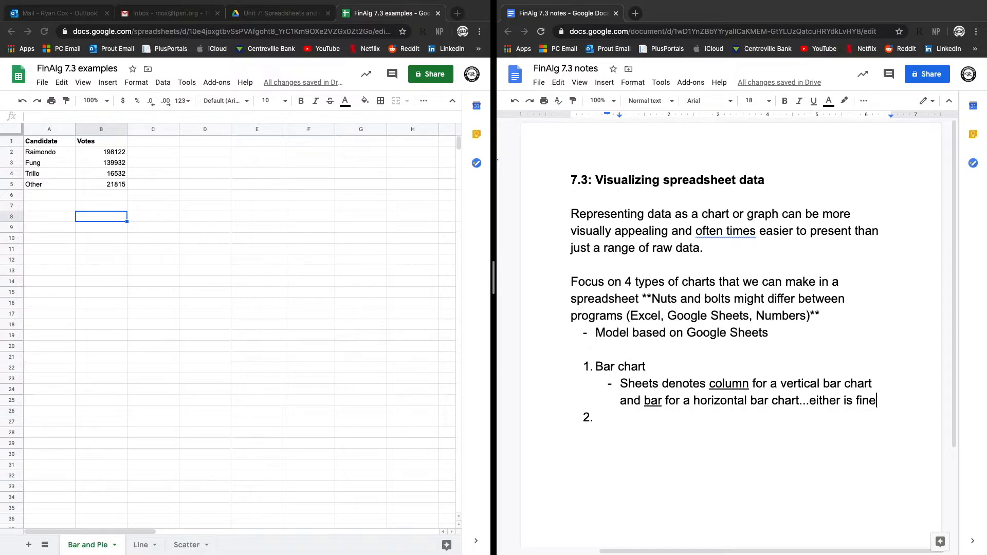
- Add a second Bar chart sub-bullet in red text reading "Best for organizing data that has been sorted by category"
key(Return)
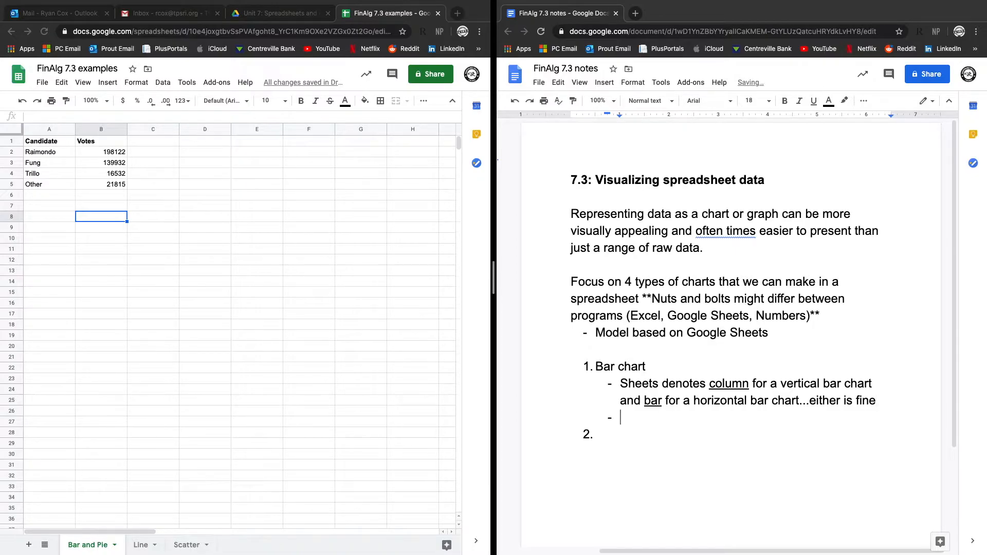
click(828, 100)
click(844, 133)
text(Best for)
text(organi)
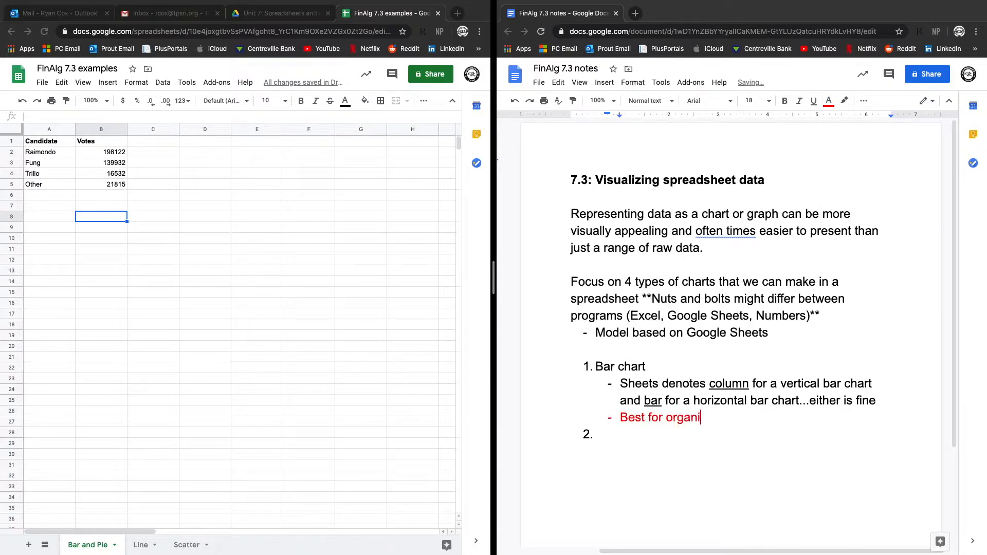
text(zing data that has b)
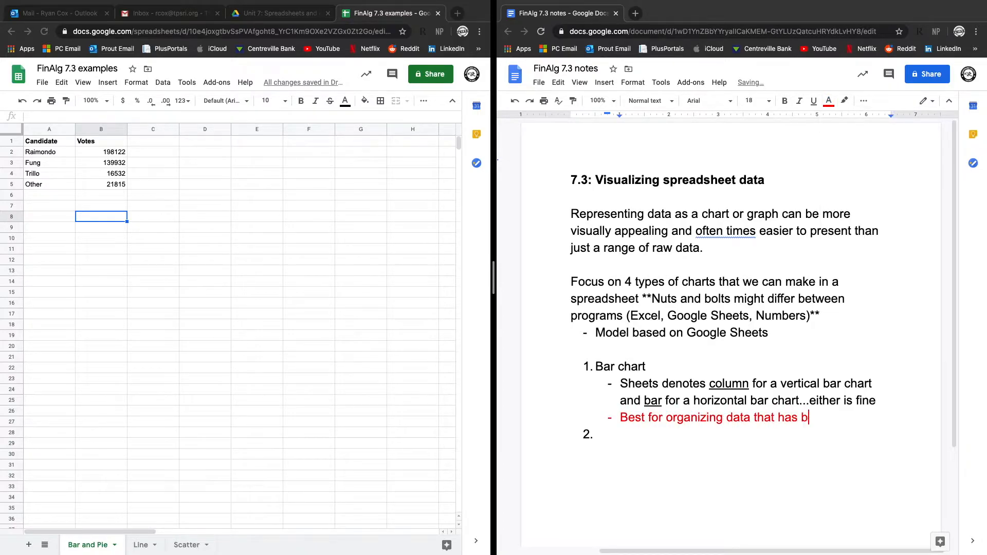
text(een sorted by category)
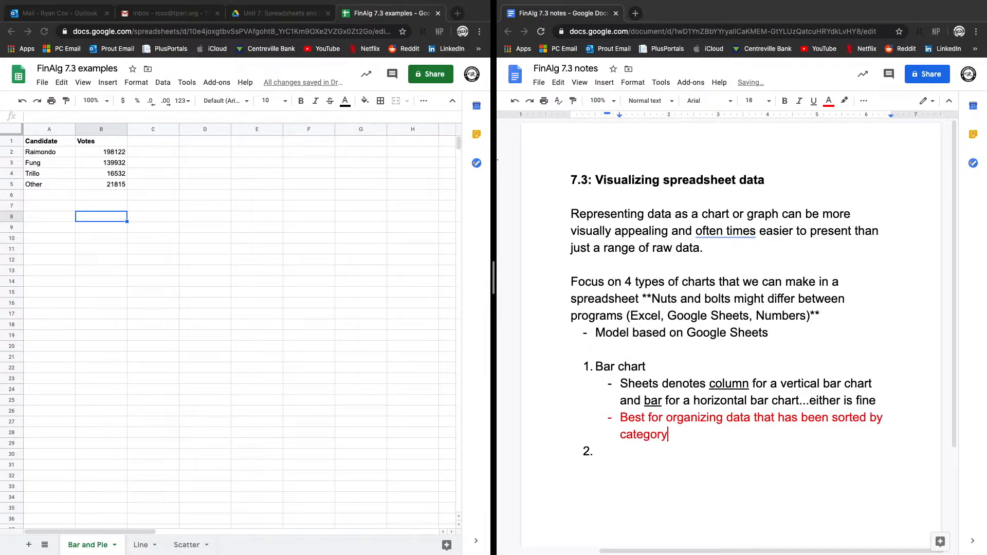
- Add a third Bar chart sub-bullet in red reading "Not looking for a trend over time, just comparing between categories"
key(Return)
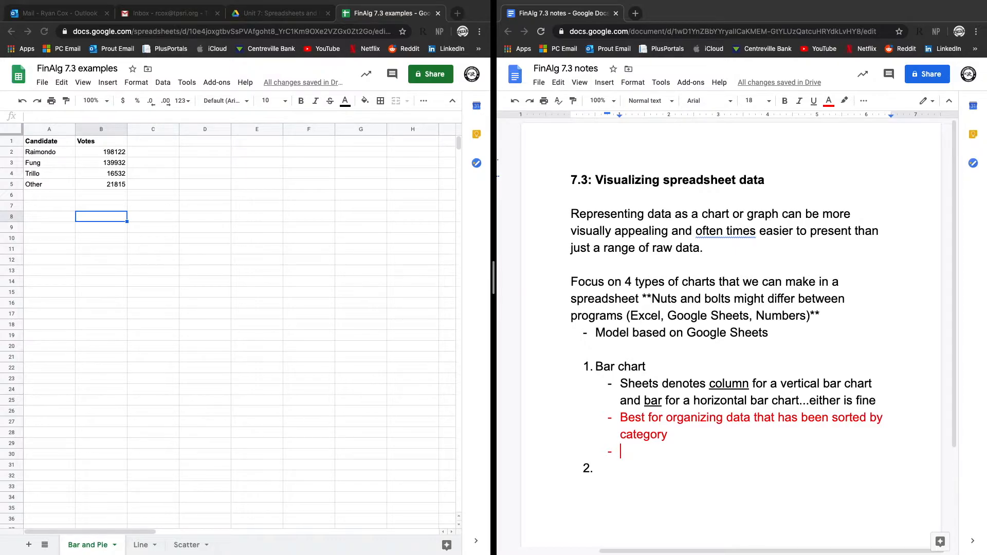
text(No)
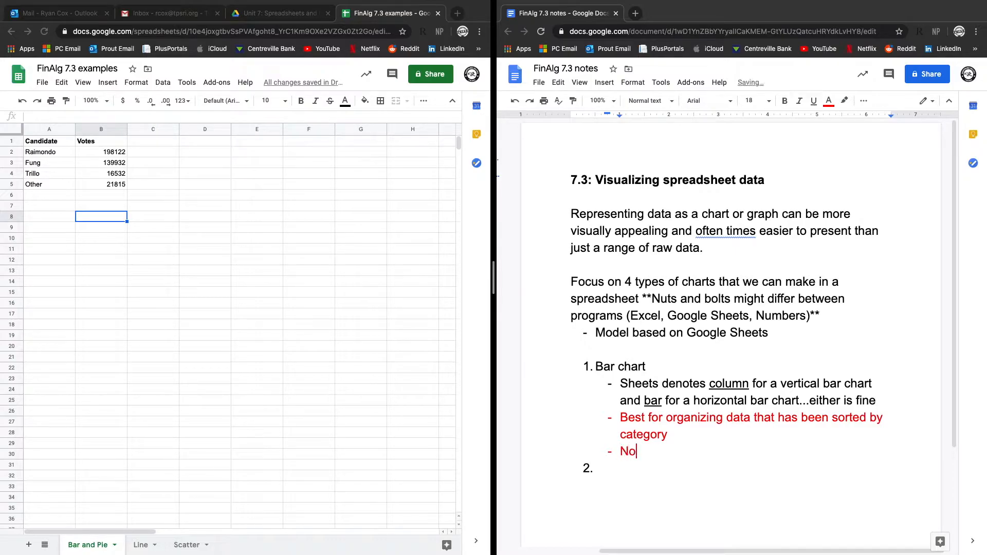
text(t looking for a trend )
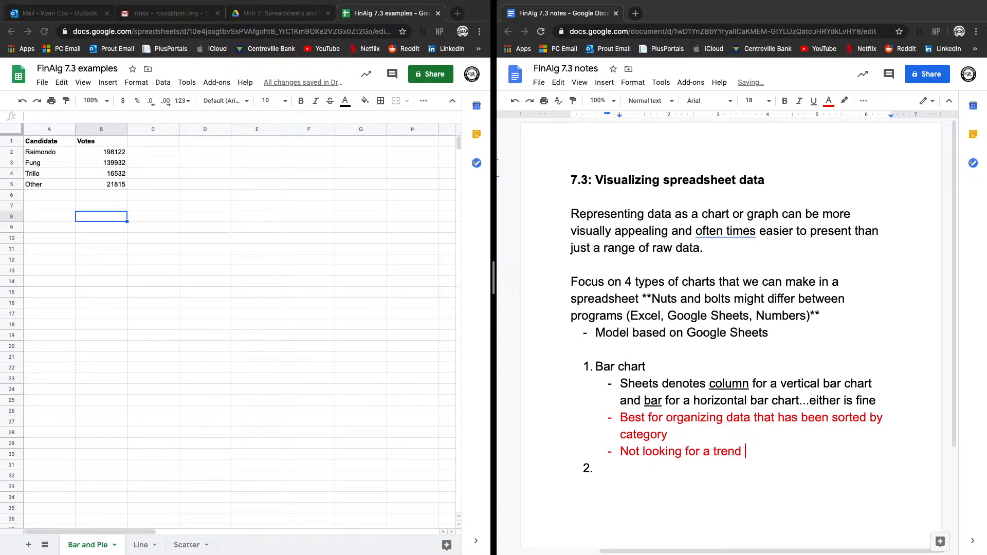
text(over time, jus)
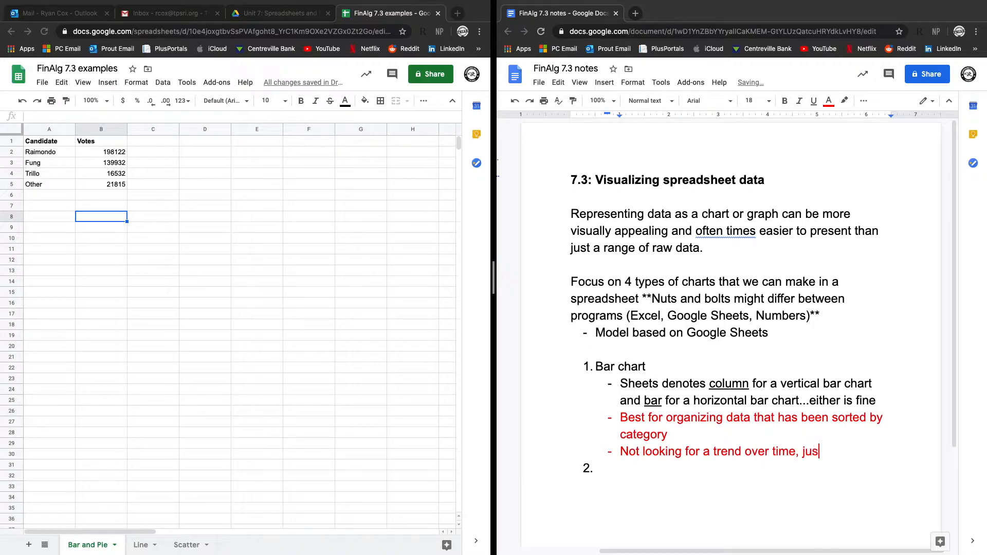
text(t comparing bet)
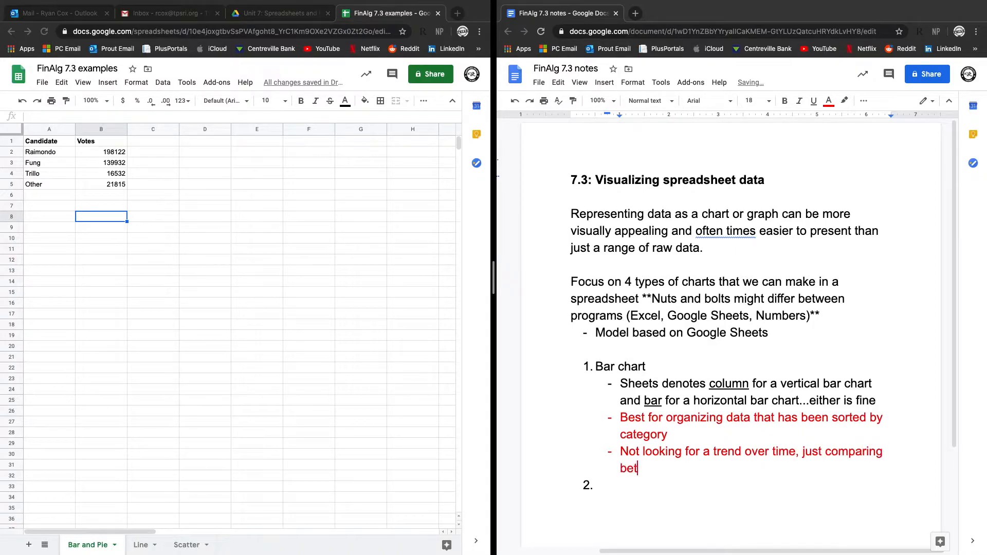
text(ween categories)
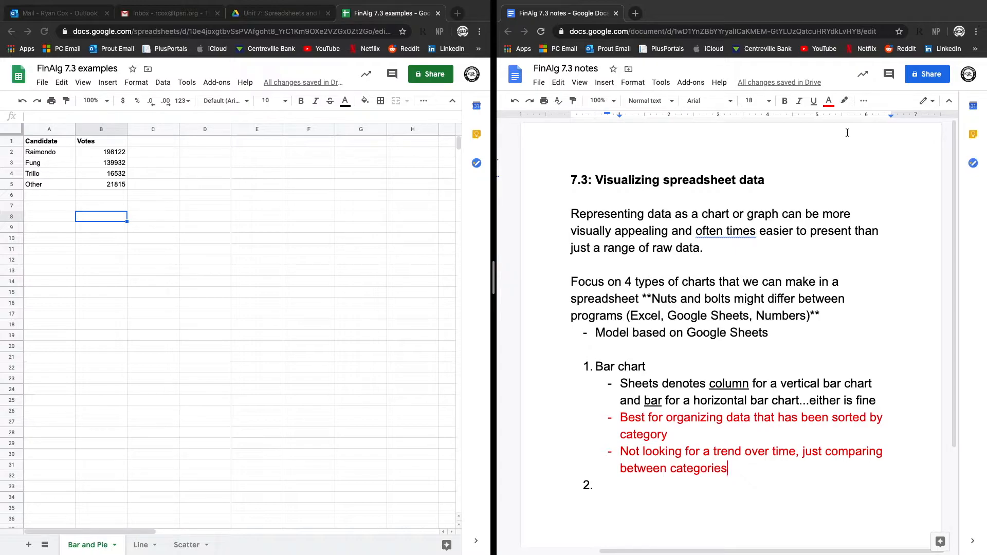
- Enter "Line chart" as list item 2 and start an empty dashed sub-bullet beneath it
scroll(766, 257, down, 2)
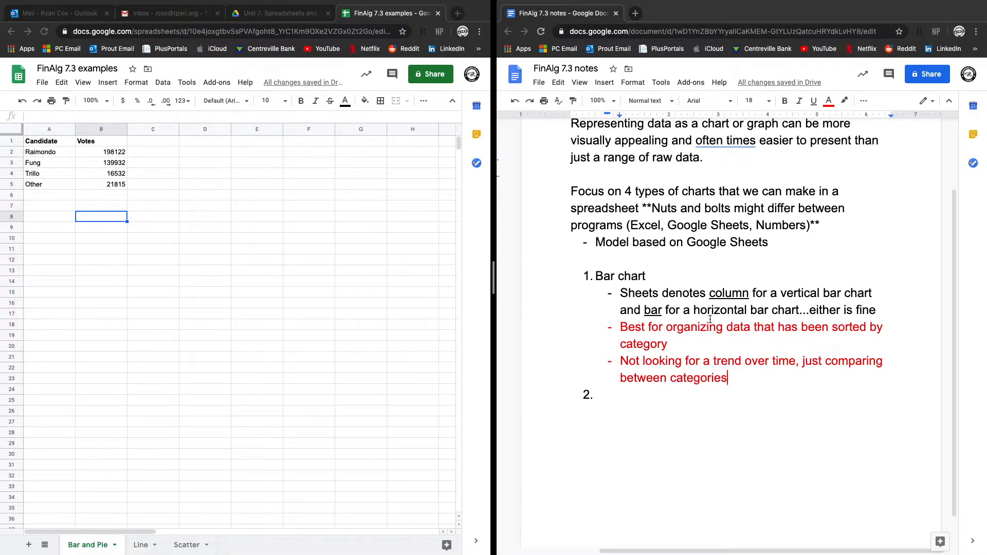
click(669, 400)
text(Line chart)
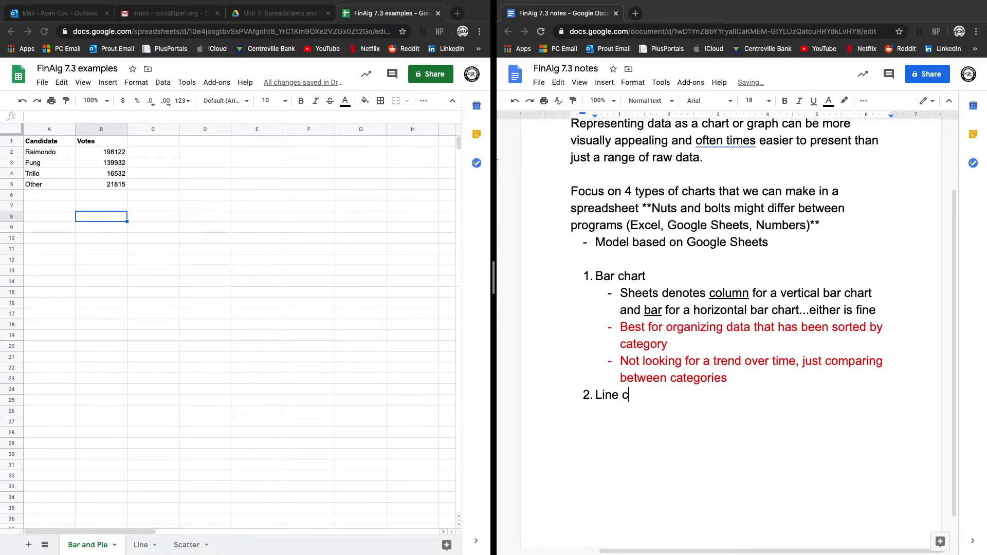
key(Return)
key(Return)
key(Tab)
- Fill the Line chart sub-bullet with "Best for analyzing trends over time" in red text, correcting any misspelling
click(828, 100)
click(844, 133)
text(Best for analysis)
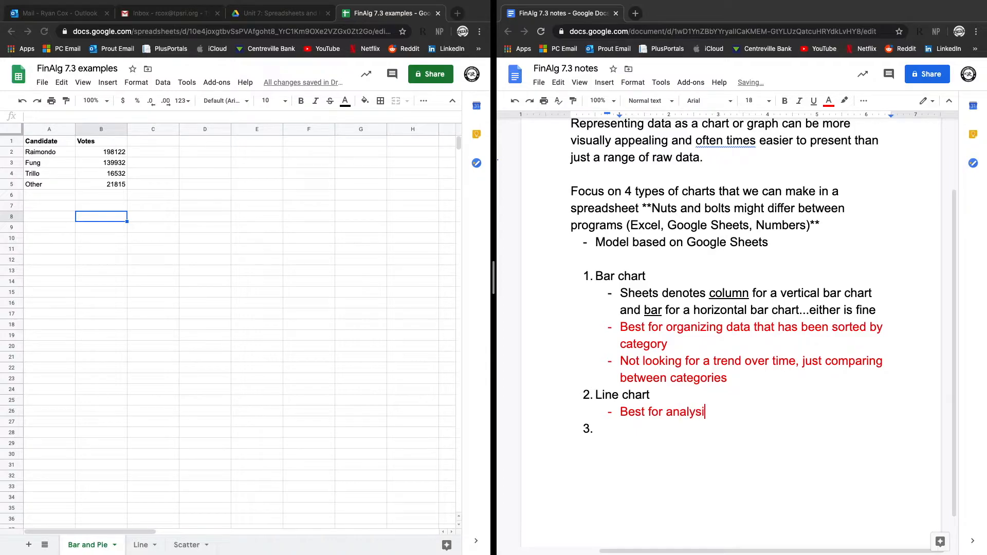
key(BackSpace)
key(BackSpace)
key(BackSpace)
text(zing ttrends overt)
key(BackSpace)
key(BackSpace)
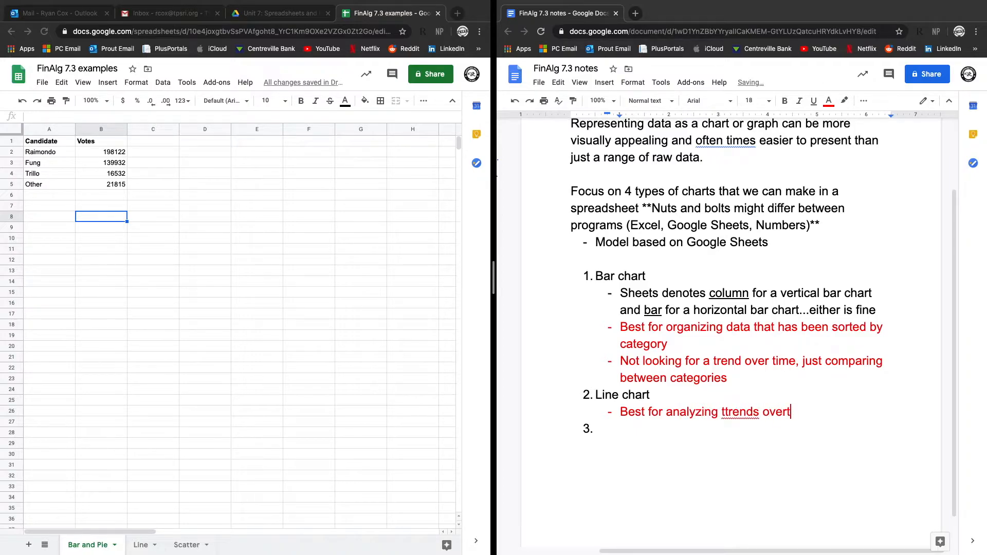
text(time)
click(741, 411)
click(733, 392)
click(820, 409)
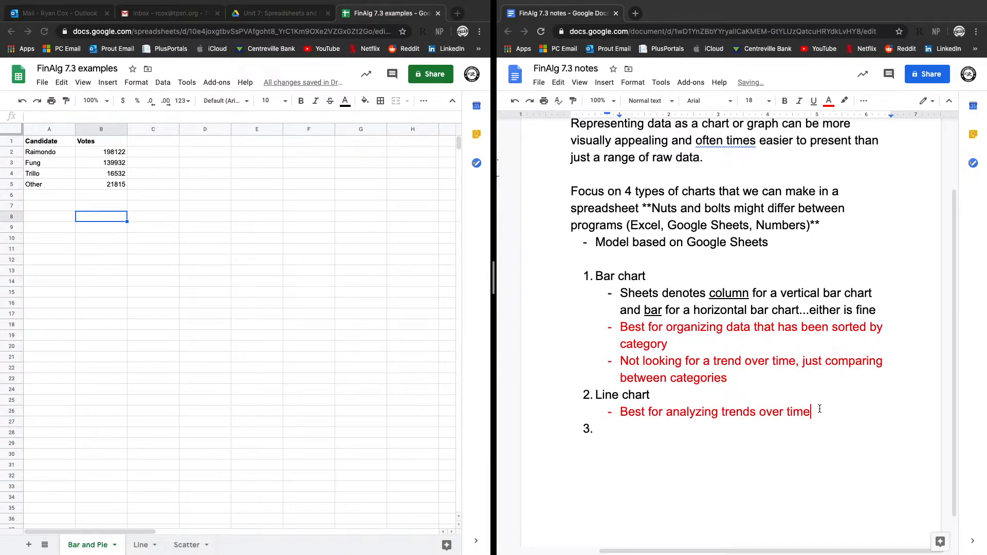
text(-)
key(BackSpace)
- Enter "Pie chart" as list item 3 and start an empty dashed sub-bullet beneath it
click(755, 432)
text(Pie chart)
key(Return)
click(689, 432)
key(Return)
key(BackSpace)
text(-)
key(Return)
key(BackSpace)
- Fill the Pie chart sub-bullet with "Best for showing how a category makes up part of a larger whole" in red text
click(829, 101)
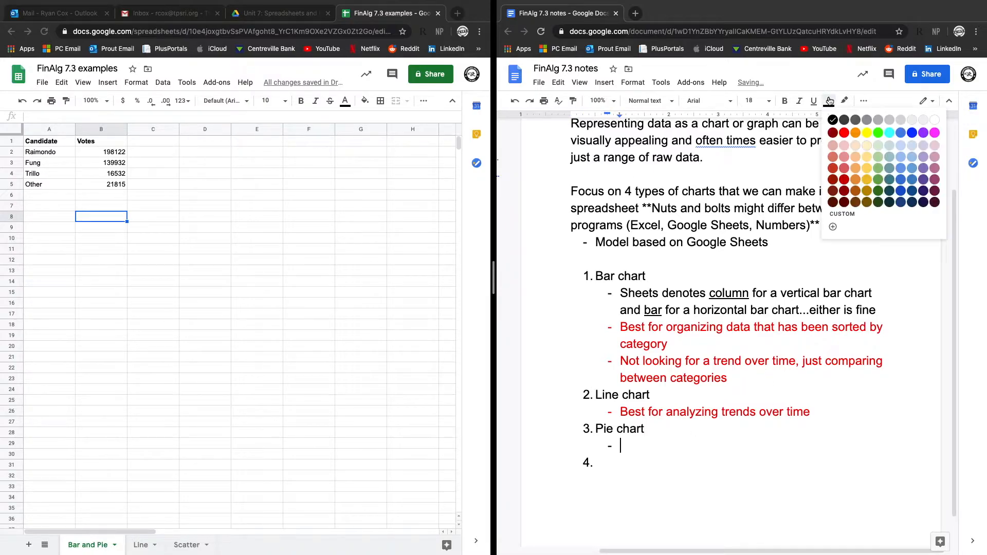
click(844, 133)
text(Best for showing how c)
key(BackSpace)
text(a category )
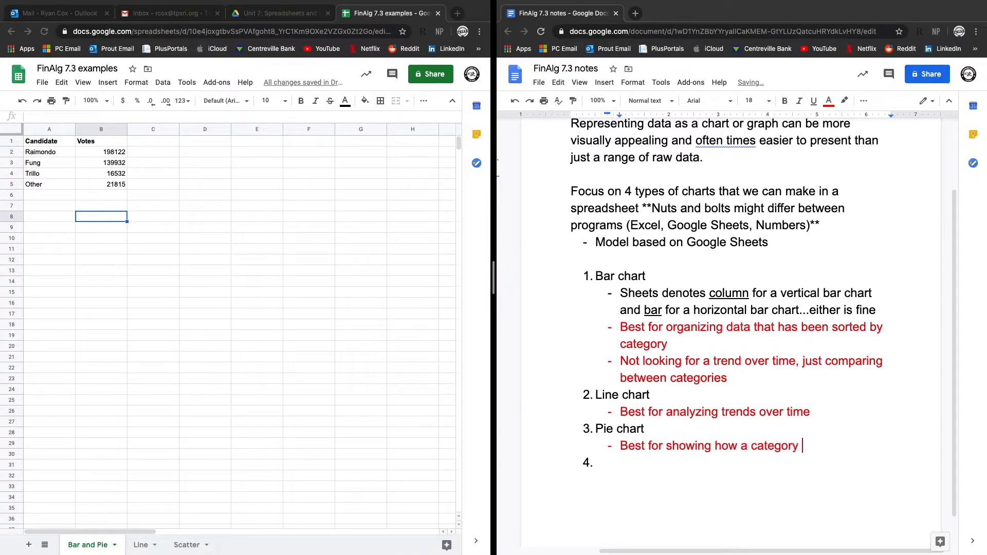
text(is part)
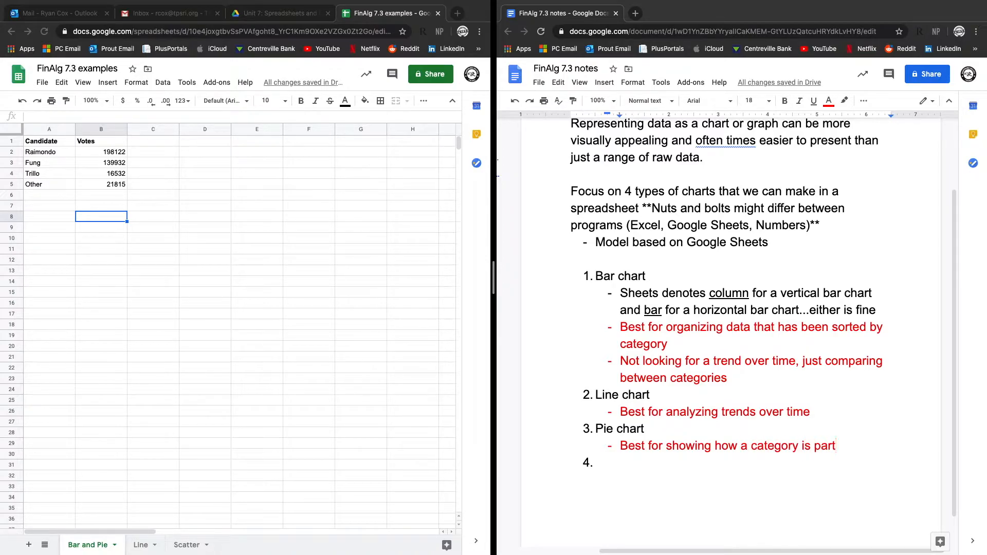
key(BackSpace)
key(BackSpace)
key(BackSpace)
key(BackSpace)
key(BackSpace)
key(BackSpace)
key(BackSpace)
text(makes up part of a larger whole)
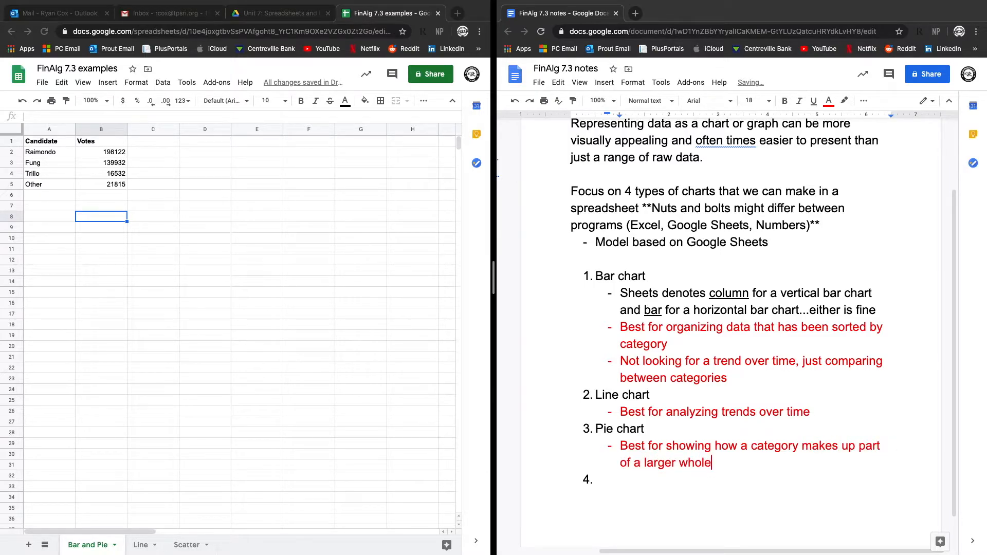
- Add a second Pie chart sub-bullet in red reading "Wedges must add up to 100%"
key(Return)
text(Wedges must add up to 10%)
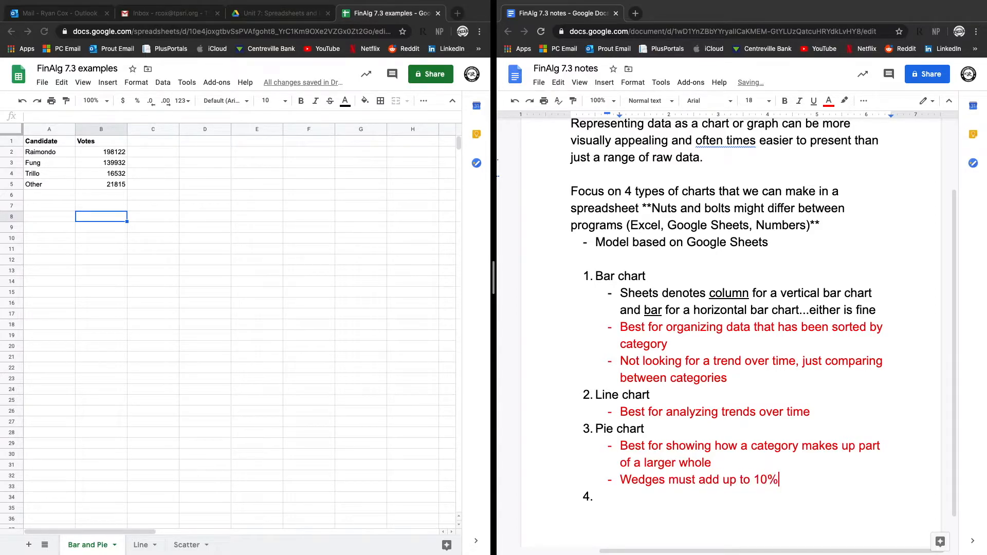
key(BackSpace)
text(0%)
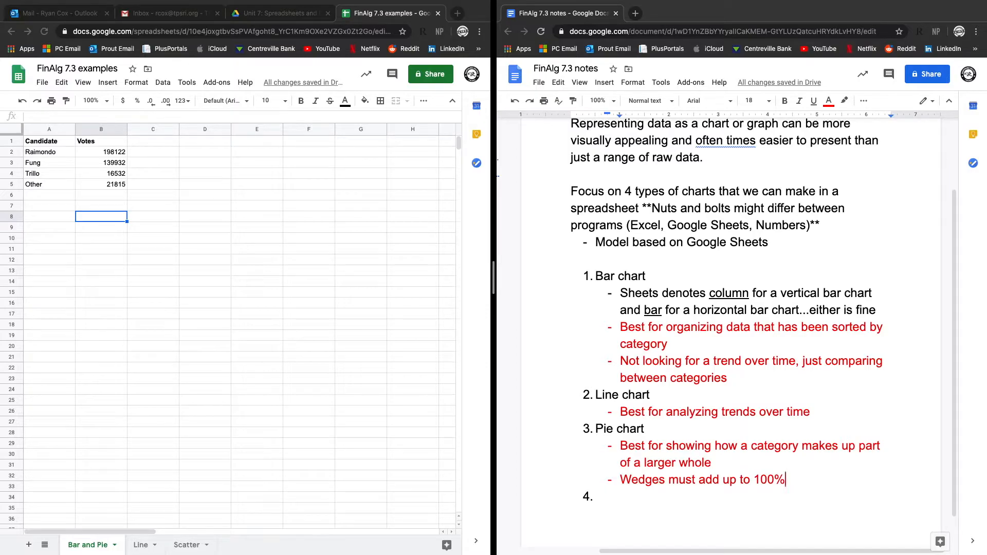
- Enter "Scatterplot (Sheets: Scatter Chart)" as list item 4 and start an empty dashed sub-bullet beneath it
text(Scatterpolot ()
key(BackSpace)
key(BackSpace)
key(BackSpace)
key(BackSpace)
key(BackSpace)
key(BackSpace)
text(lot (Sheets: )
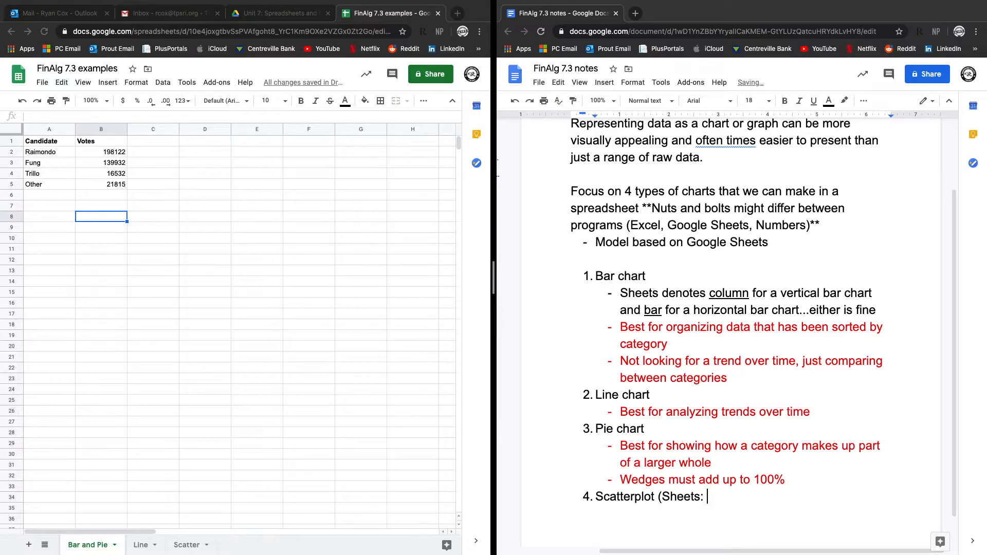
text(Scatter Chart))
key(Return)
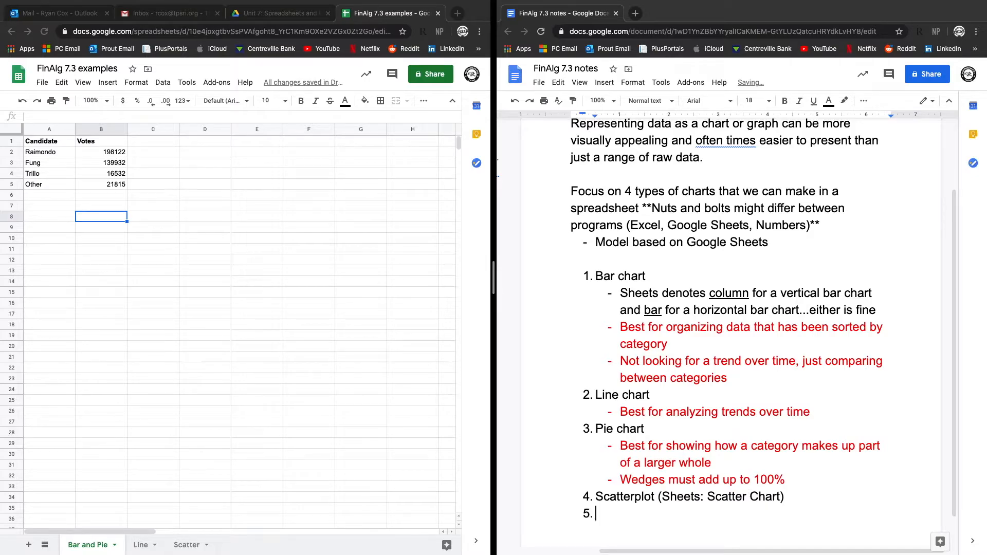
key(BackSpace)
key(Tab)
- Fill the Scatterplot sub-bullet with "Best for comparing two sets of data and looking for a trend overall" in red text
click(828, 101)
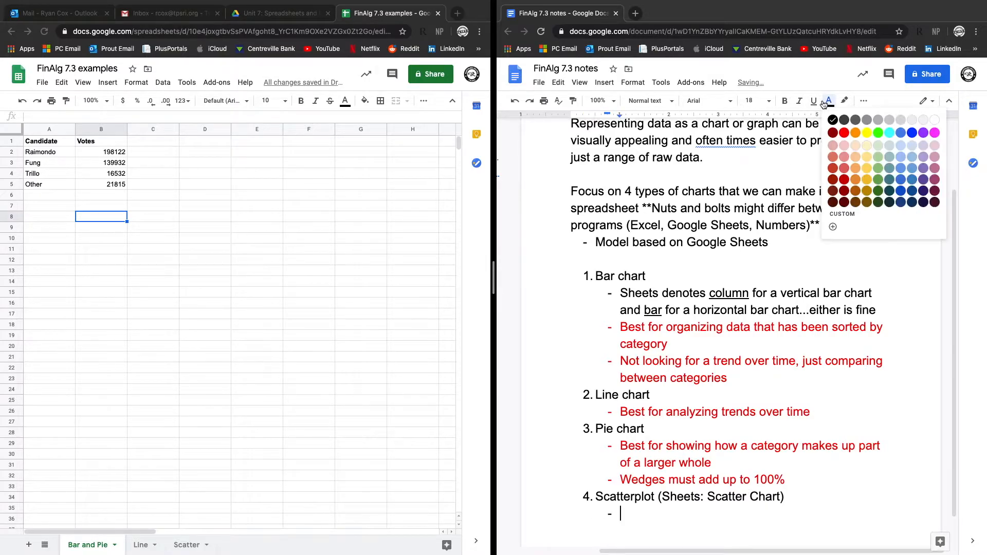
click(841, 131)
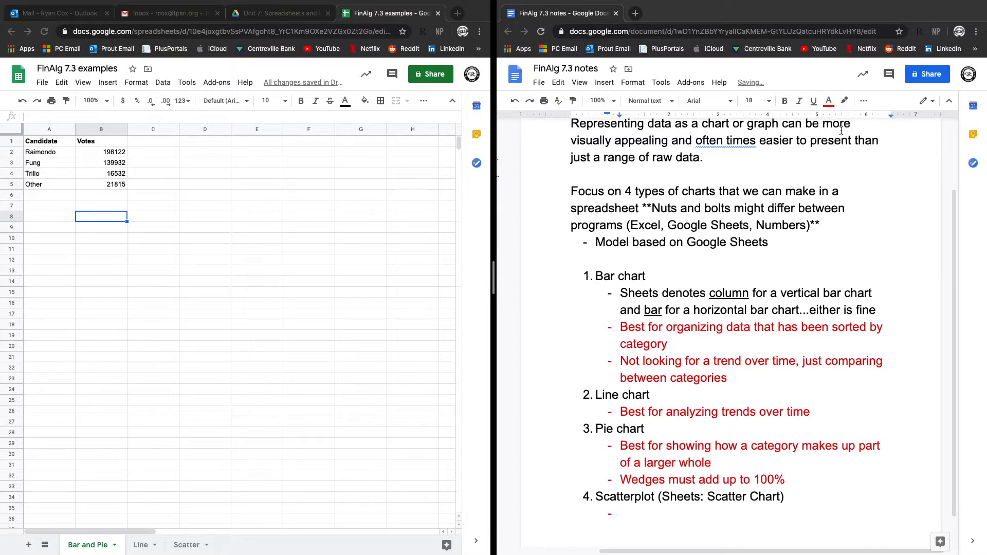
text(Best for copmaring)
key(BackSpace)
key(BackSpace)
key(BackSpace)
key(BackSpace)
key(BackSpace)
key(BackSpace)
key(BackSpace)
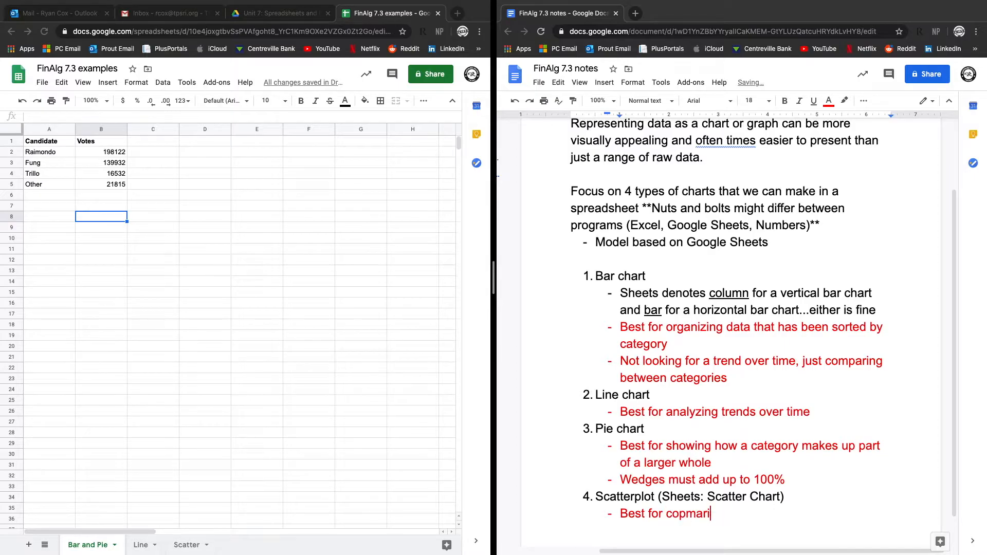
text(mparing two sets of dat)
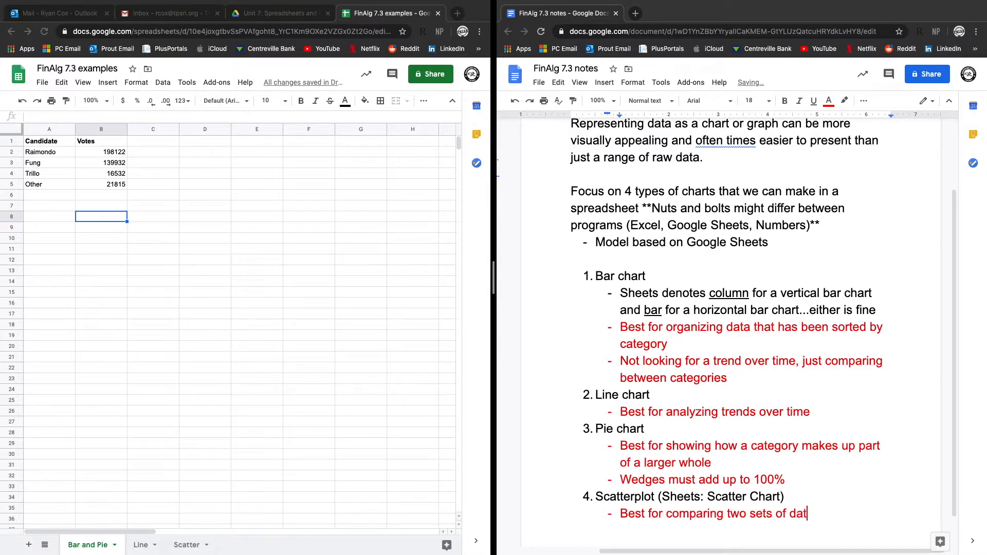
text(a and looking)
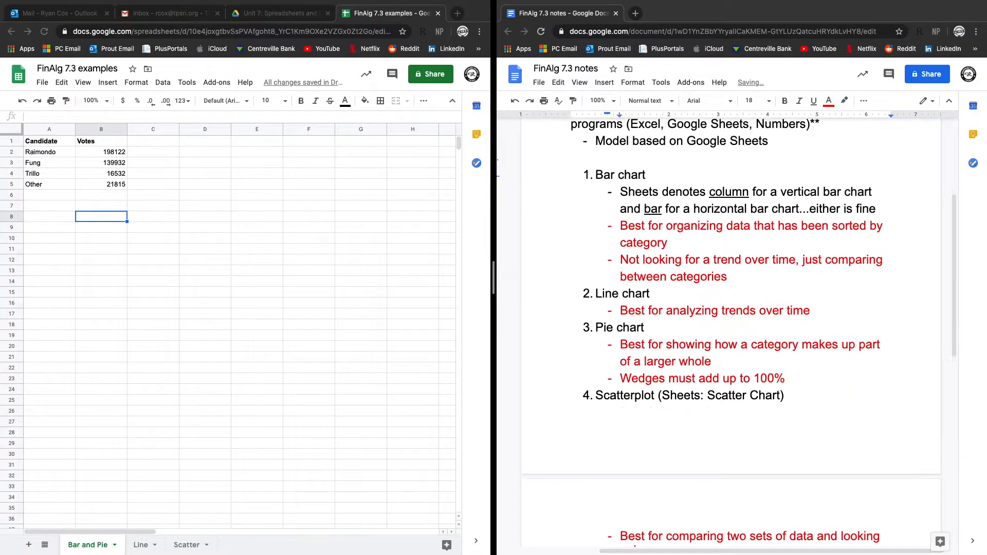
text( for a trend overall)
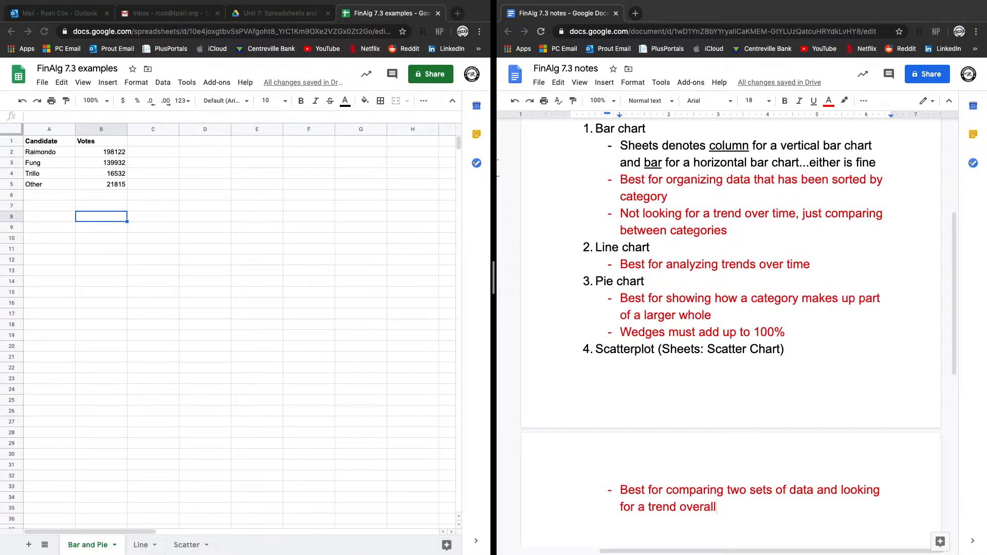
- Add two more red Scatterplot sub-bullets reading "Disconnected points" and "Linear regression, correlation"
key(Return)
text(Disconnec)
text(ted points)
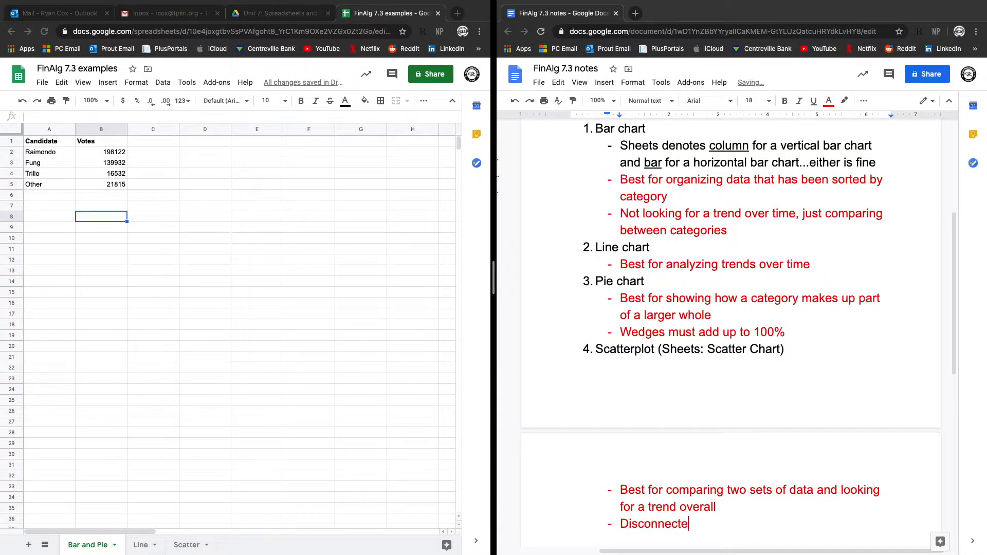
key(Return)
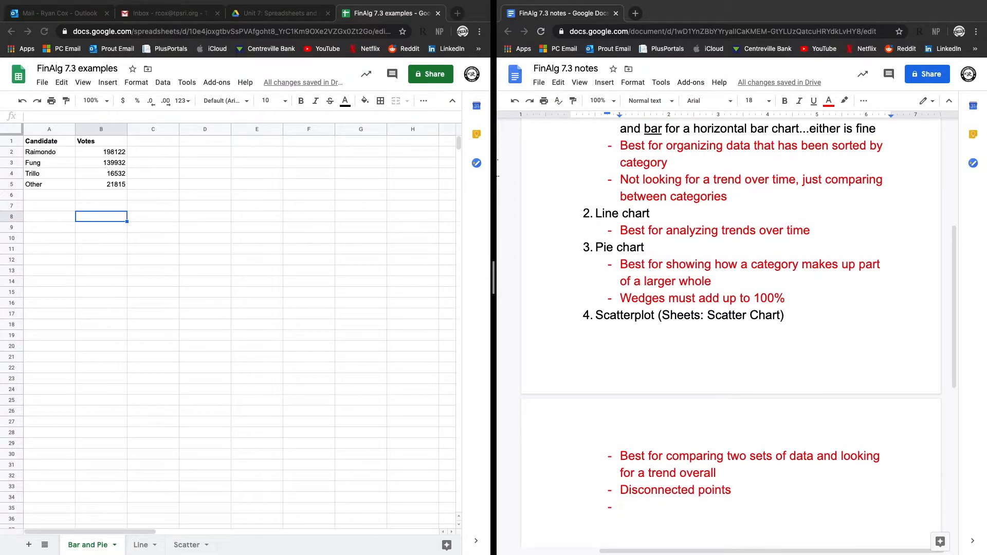
text(Linear regression, correlation)
- Nest a blue sub-bullet under "Linear regression, correlation" reading "Sheets: correlation is R^2", and start another empty one below it
key(Return)
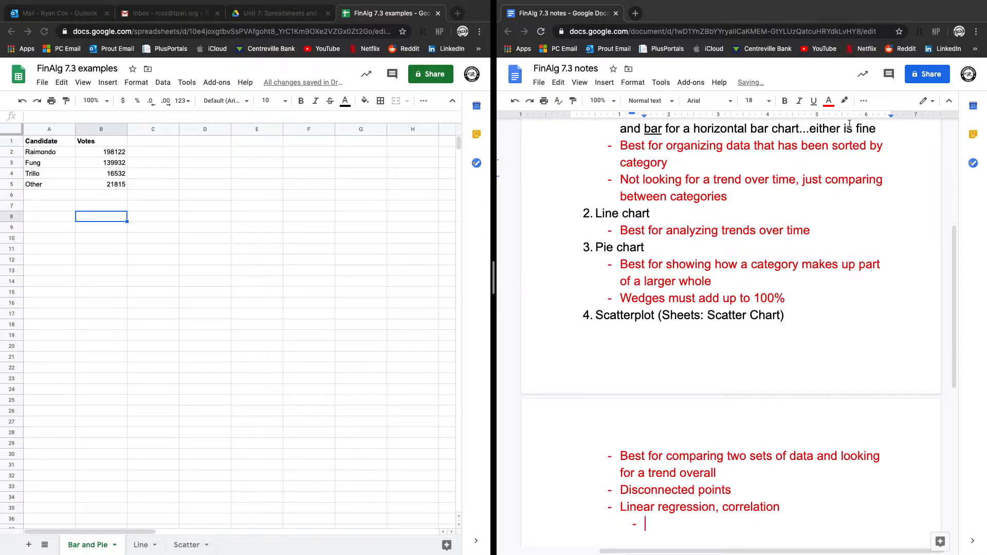
click(828, 101)
click(911, 132)
text(Sheets: correlat)
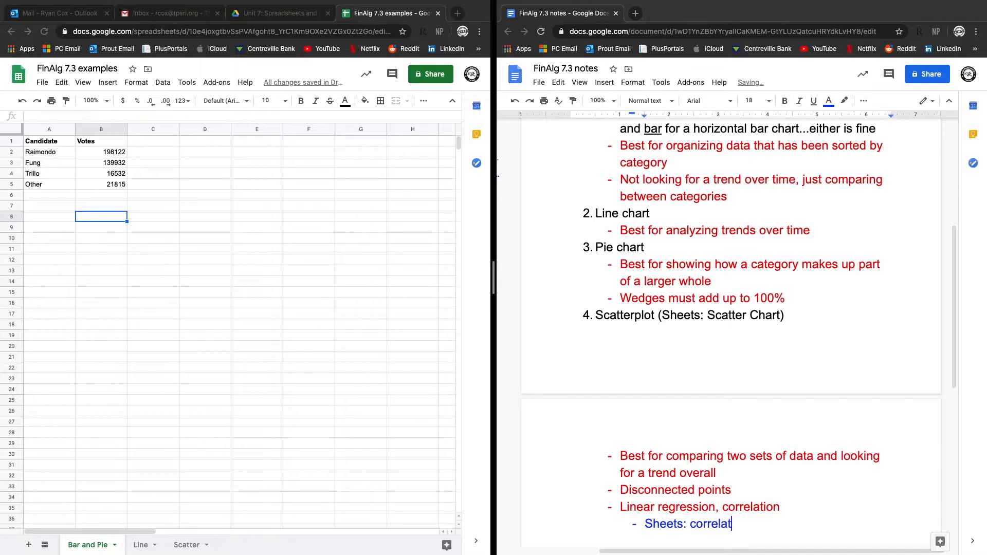
text(ion is R^2)
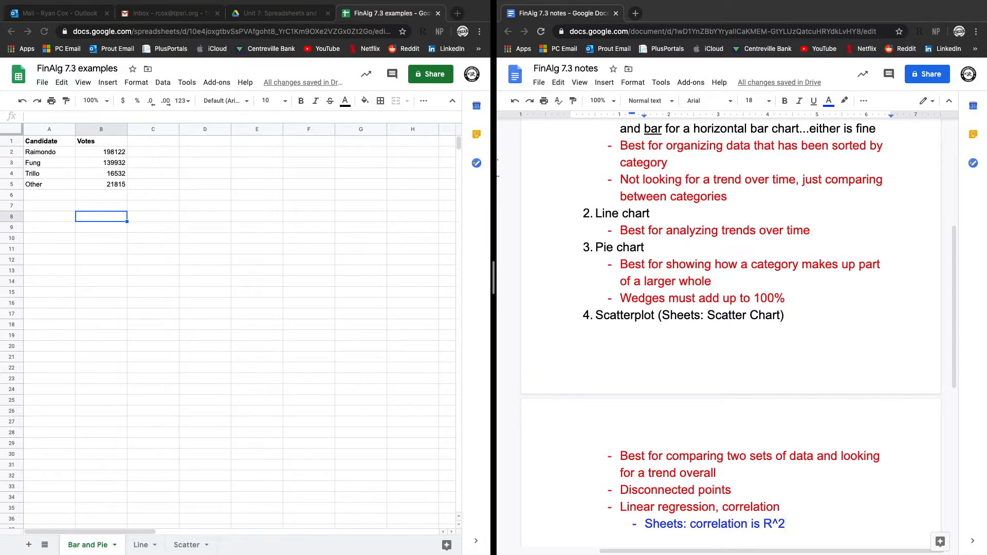
key(Return)
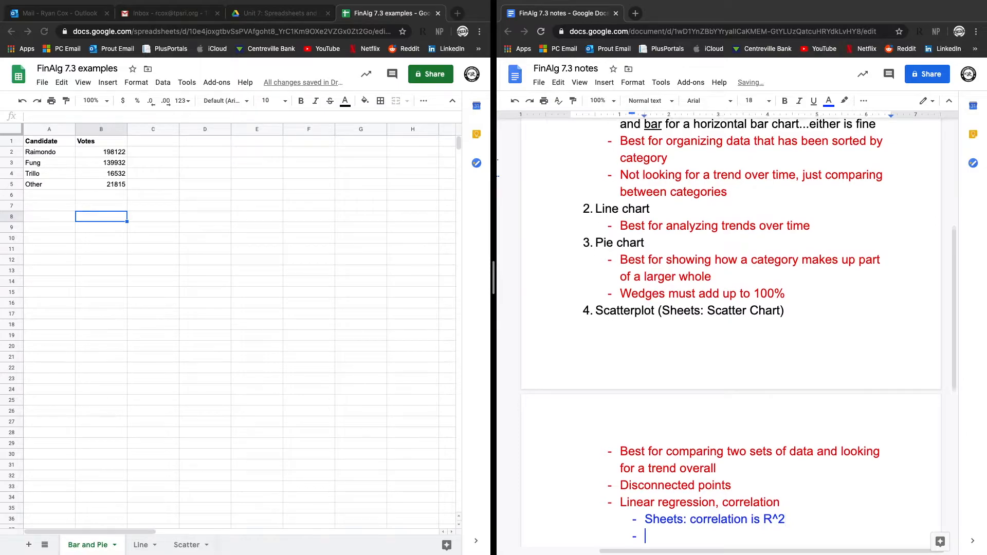
text(Difference)
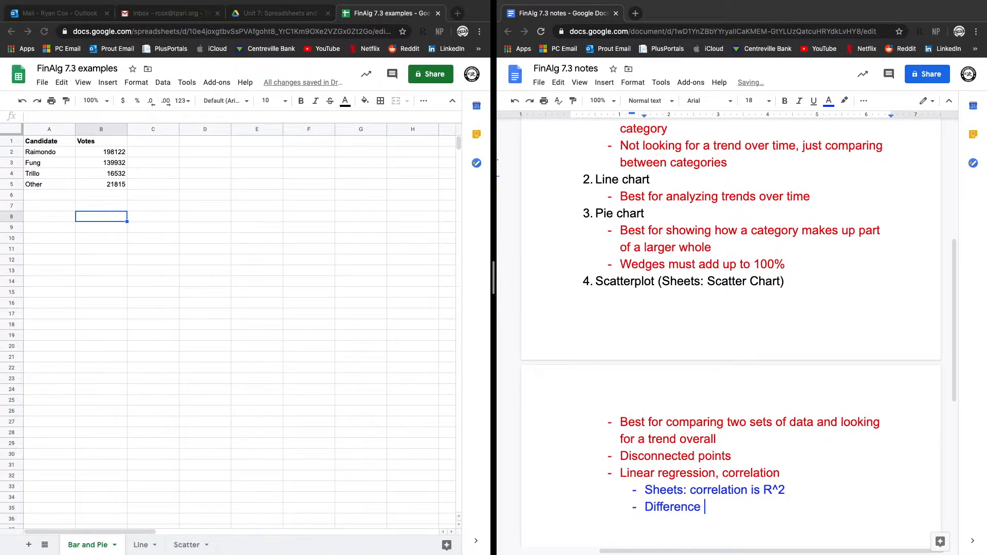
key(BackSpace)
key(BackSpace)
key(BackSpace)
key(BackSpace)
key(BackSpace)
key(BackSpace)
key(BackSpace)
key(BackSpace)
key(BackSpace)
key(BackSpace)
key(BackSpace)
- Fill the sub-bullet with "R^2 serves the same purpose as R but only indicates strength (closer to 1, the stronger the correlation/better the model fits the data)"
text(R^2 serves th)
text(e same purpose a)
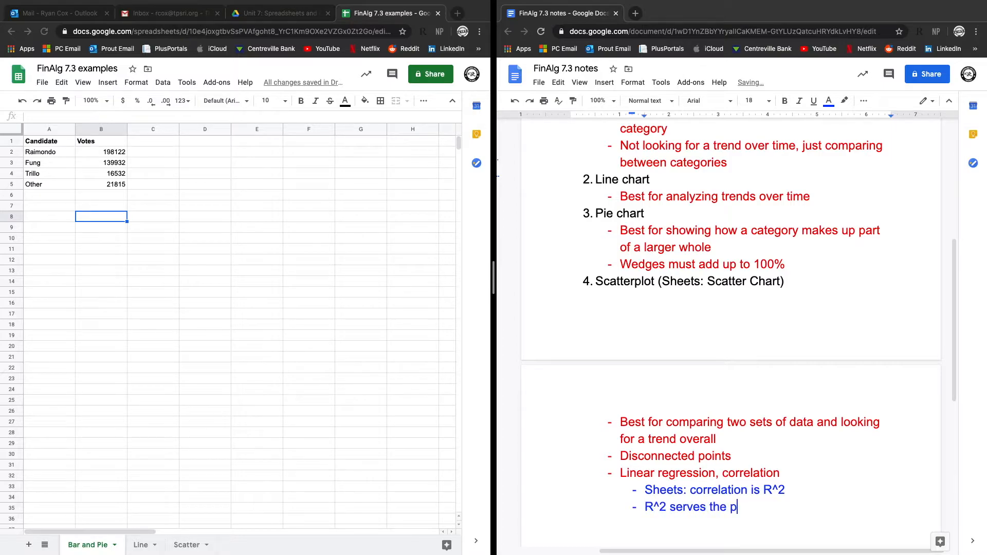
text(s R)
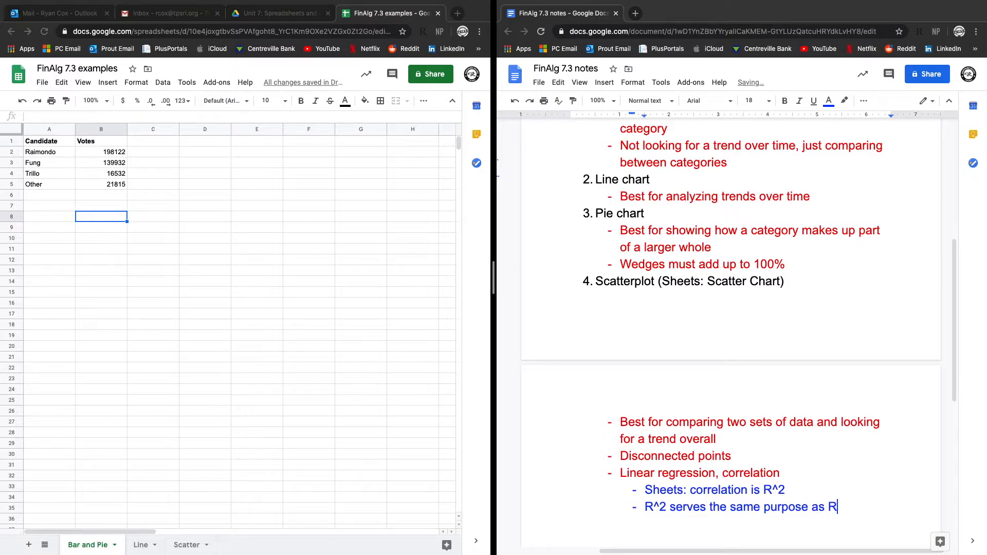
text( but only indicates strength (closer to 1)
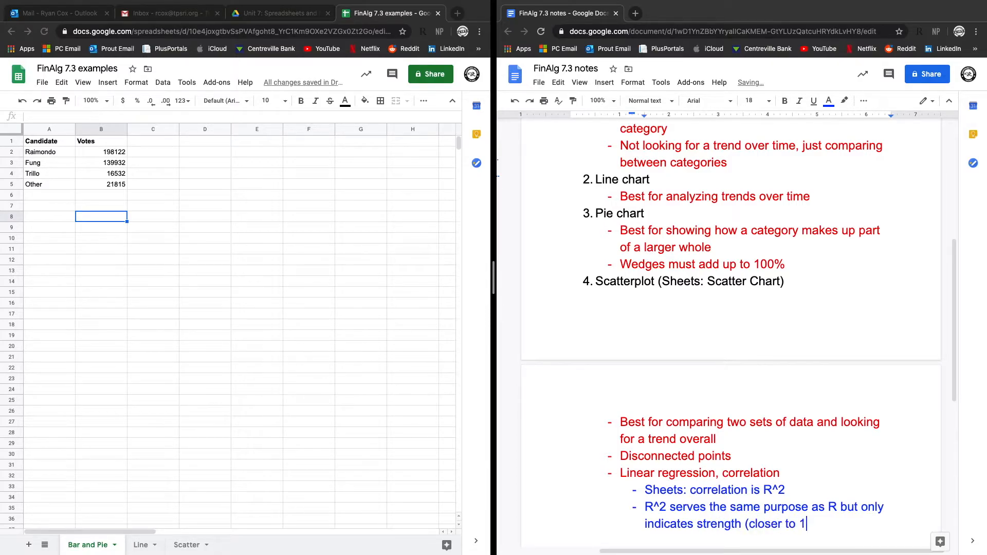
text(, the stronger the correl)
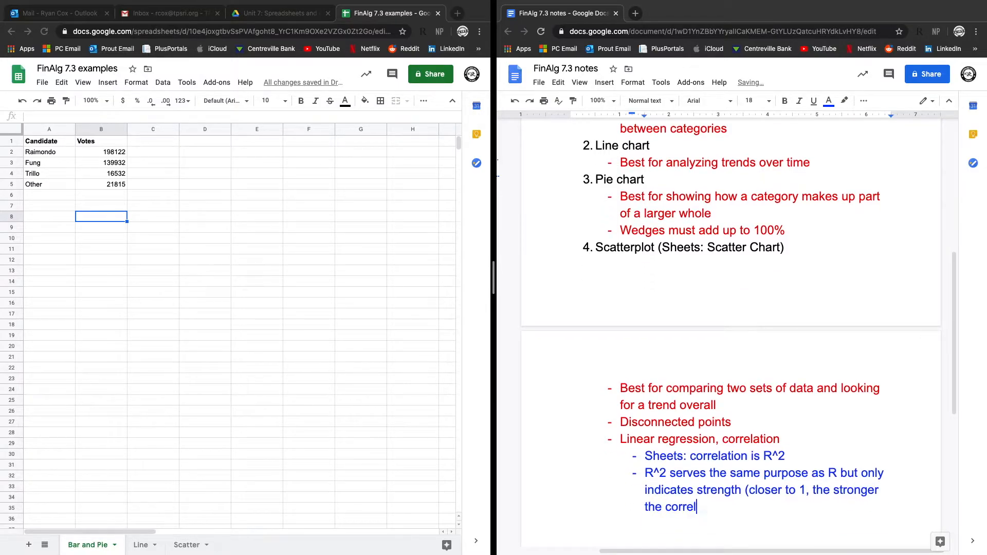
text(ation/better the model fi)
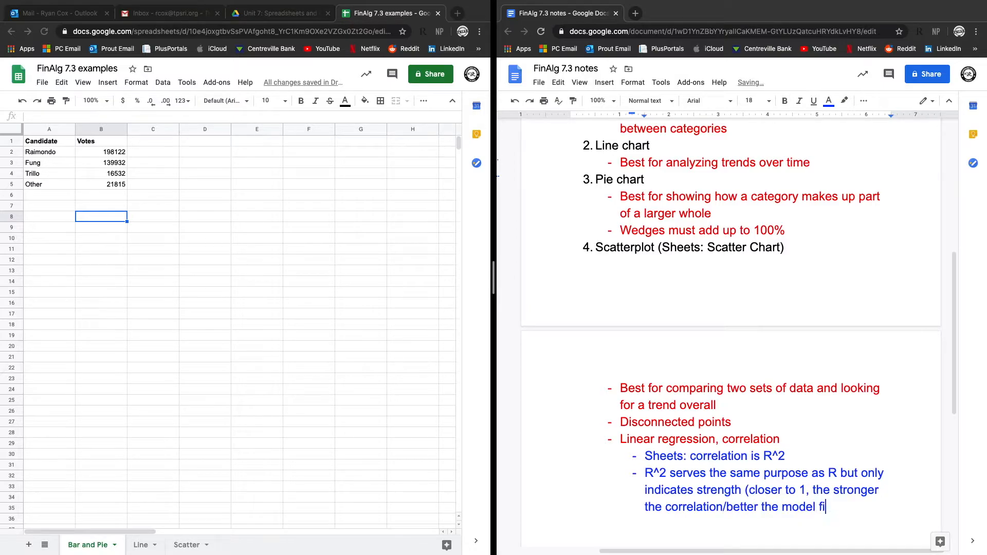
text(ts the data))
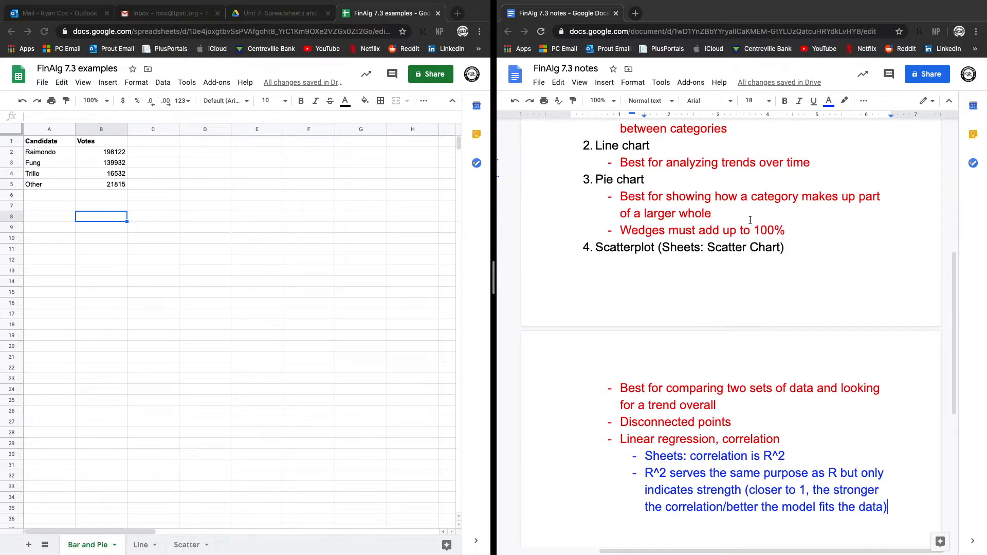
- Switch to the spreadsheet and insert a chart from the Candidate and Votes table in A1:B5, including its header row
scroll(751, 218, up, 5)
scroll(752, 214, down, 1)
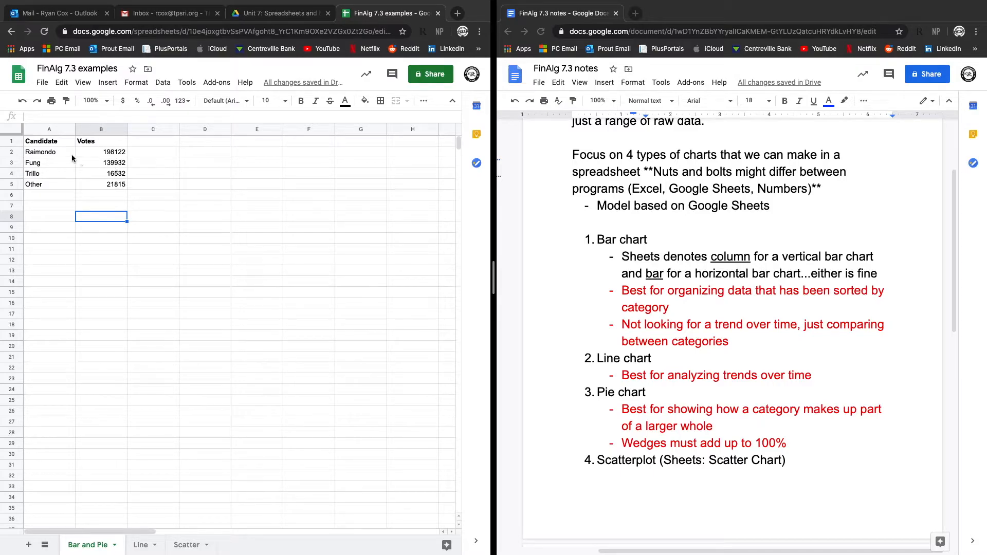
drag(65, 144, 97, 190)
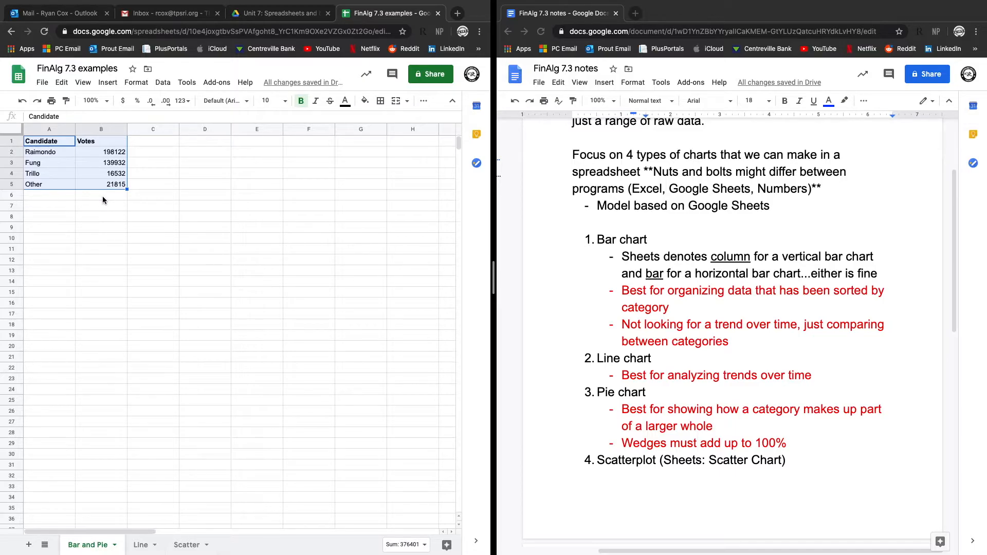
click(139, 153)
drag(64, 144, 88, 143)
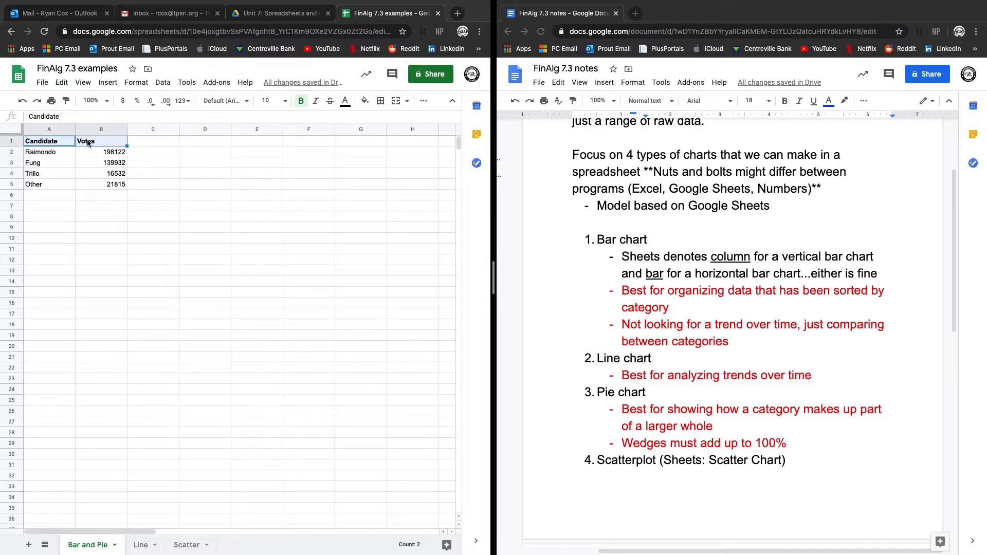
click(118, 171)
drag(52, 143, 84, 184)
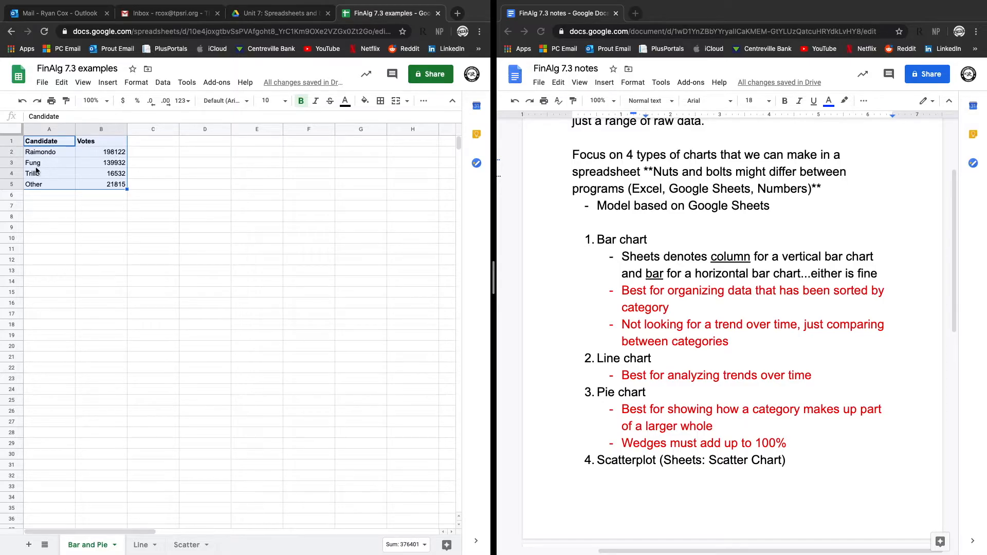
click(101, 87)
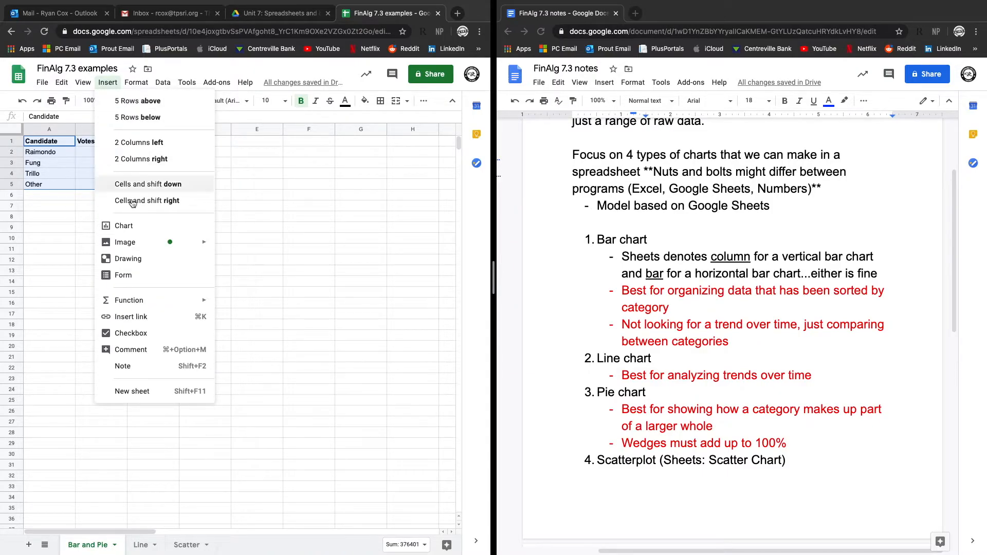
click(134, 225)
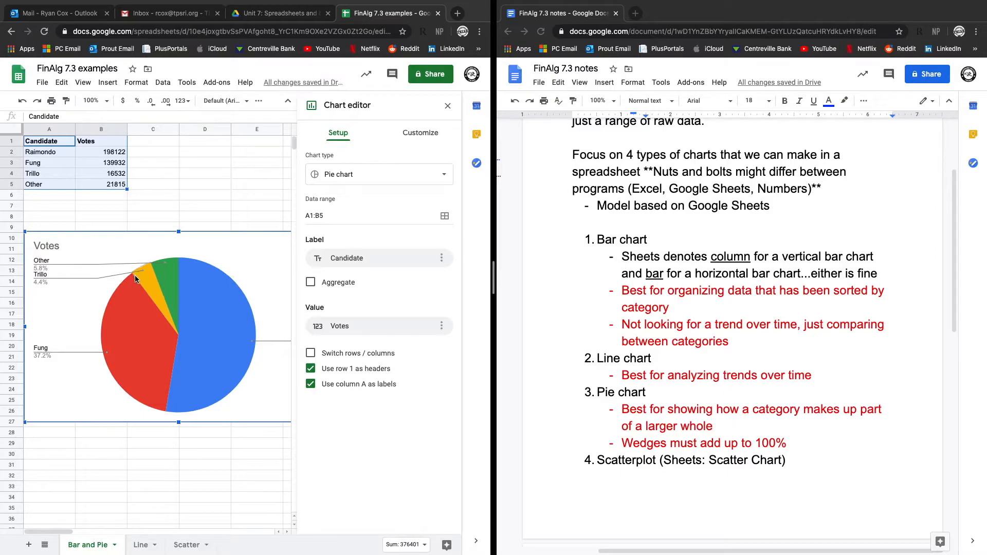
- Change the chart to a column chart, then shrink and position it just below the vote table
click(354, 177)
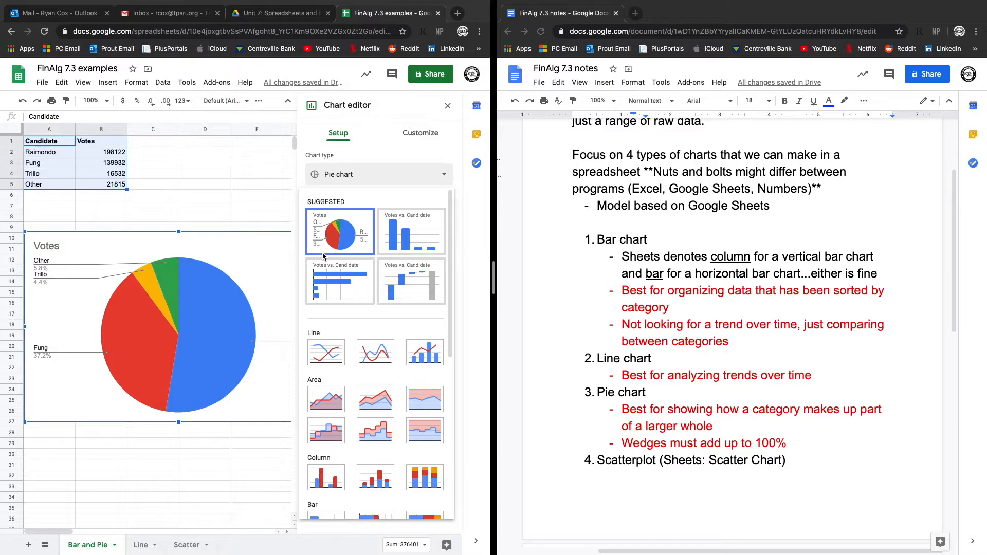
click(400, 251)
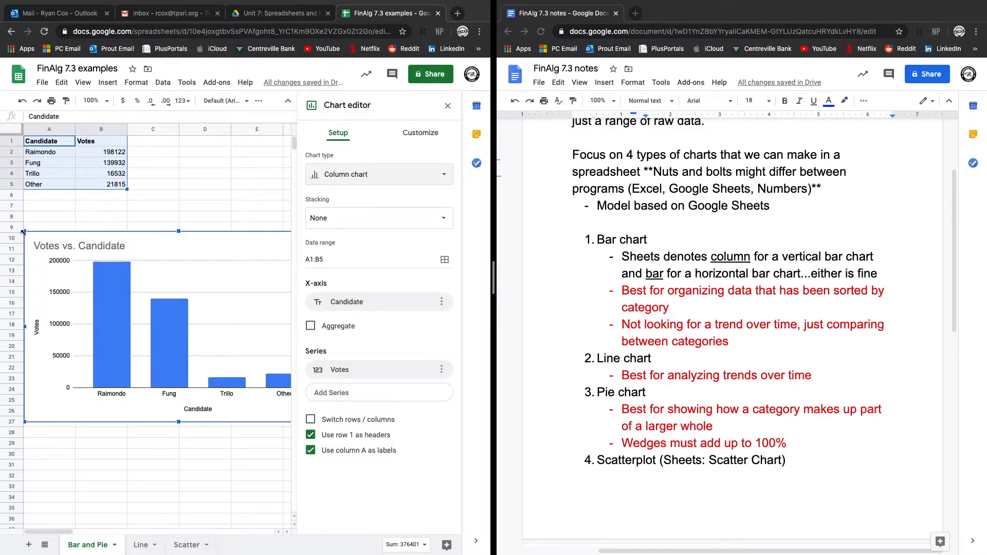
drag(26, 232, 54, 249)
drag(209, 326, 178, 301)
drag(25, 223, 93, 260)
drag(221, 305, 178, 274)
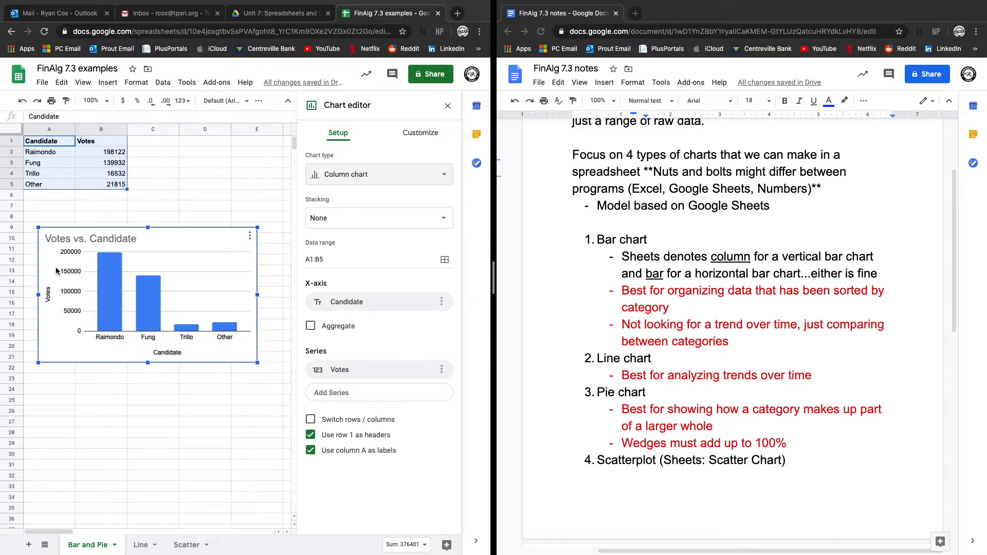
- Return to the notes, leave the nested list below the R^2 explanation and set the text color to black
scroll(767, 372, down, 10)
click(844, 365)
key(Return)
key(Return)
key(Return)
key(Return)
key(Return)
click(828, 101)
click(833, 121)
- Start a new dashed list in the notes with the bullet "Highlighted range of data"
text(High)
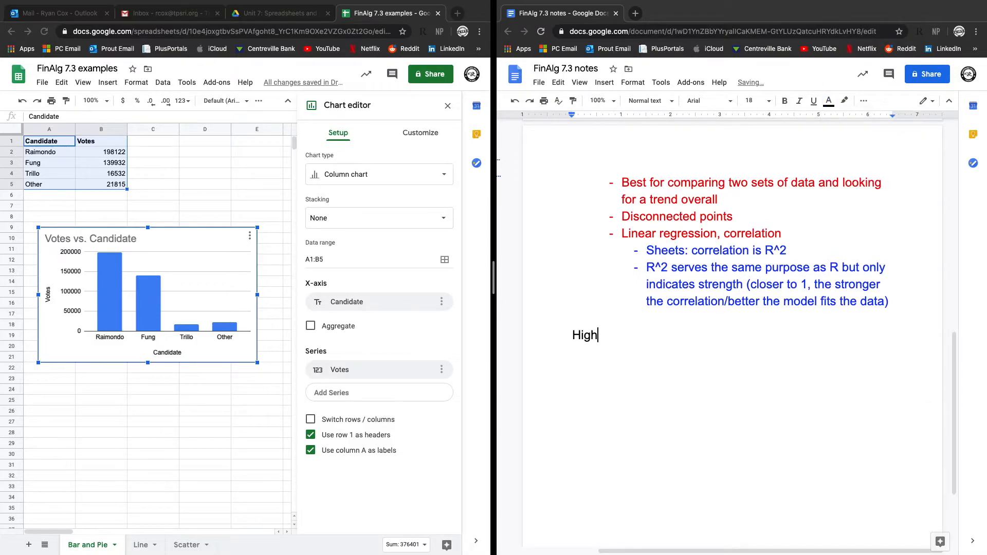
key(BackSpace)
key(BackSpace)
key(BackSpace)
key(BackSpace)
text(- Highlighted)
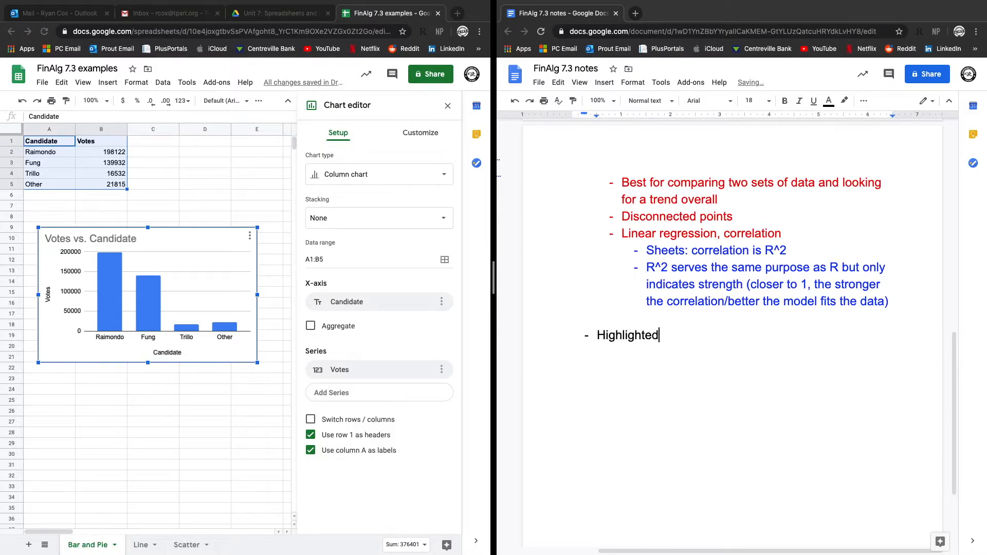
text( rang)
text(e of ce)
key(BackSpace)
key(BackSpace)
key(BackSpace)
key(BackSpace)
key(BackSpace)
text(of data)
- Add two more dashed bullets reading "Insert > Chart" and "Select our type of chart"
key(Return)
text(Isert)
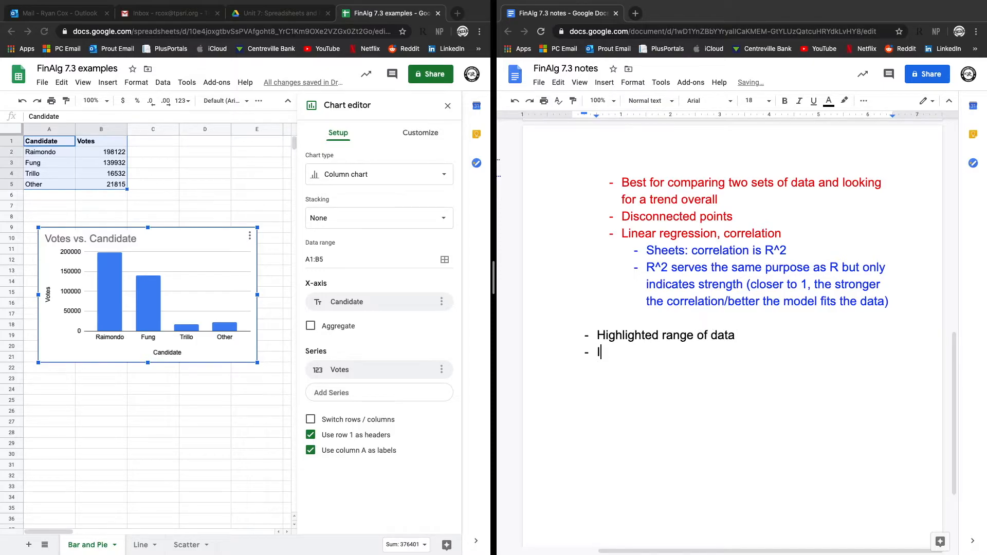
key(BackSpace)
key(BackSpace)
key(BackSpace)
key(BackSpace)
text(nsert > Chart)
key(Return)
text(Select our t)
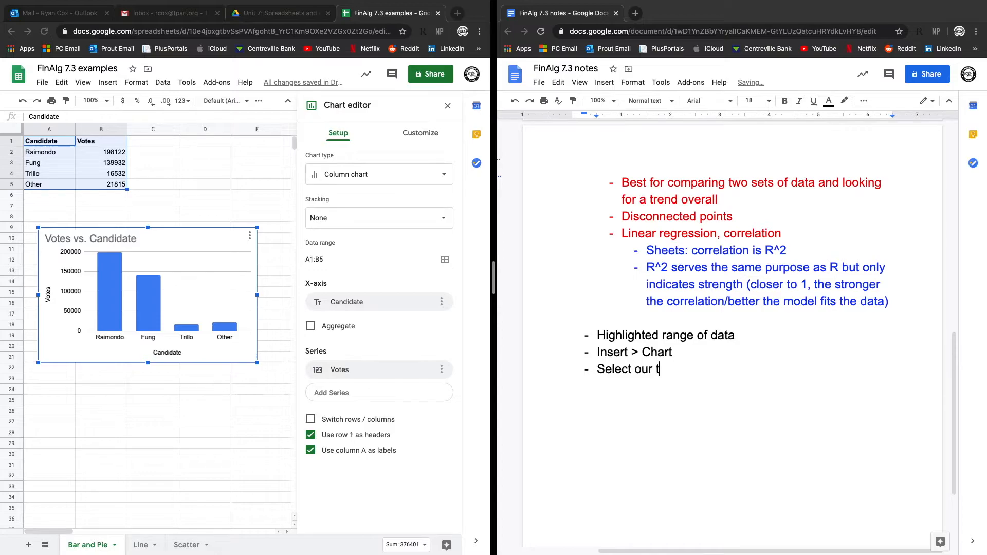
text(ype of chart)
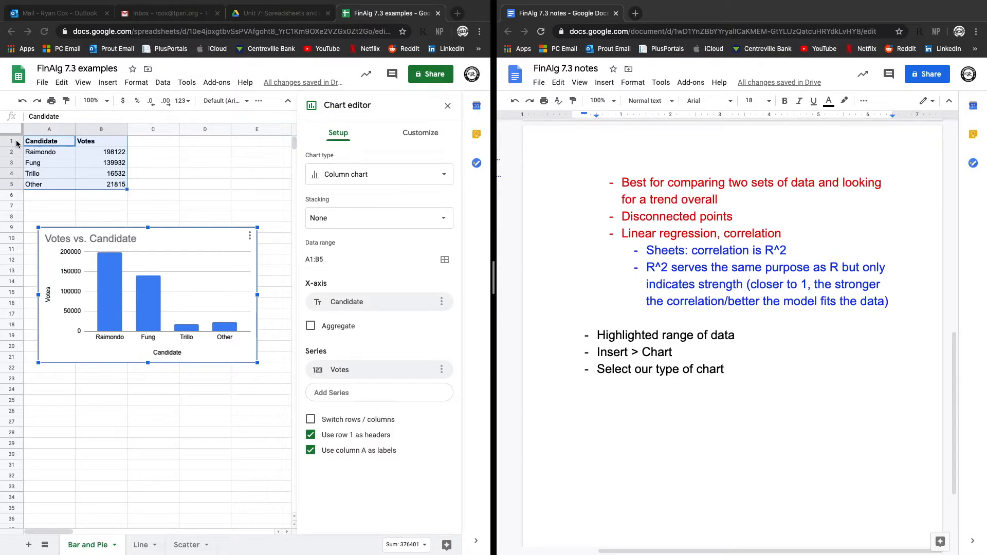
- Try the column chart without row 1 as headers and column A as labels, then restore both options
click(311, 435)
click(310, 451)
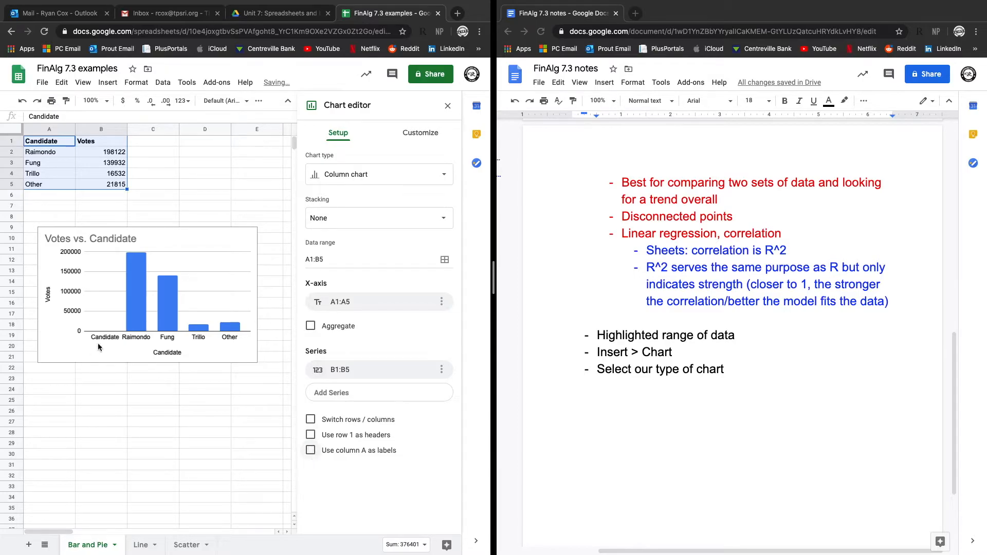
click(310, 451)
click(310, 435)
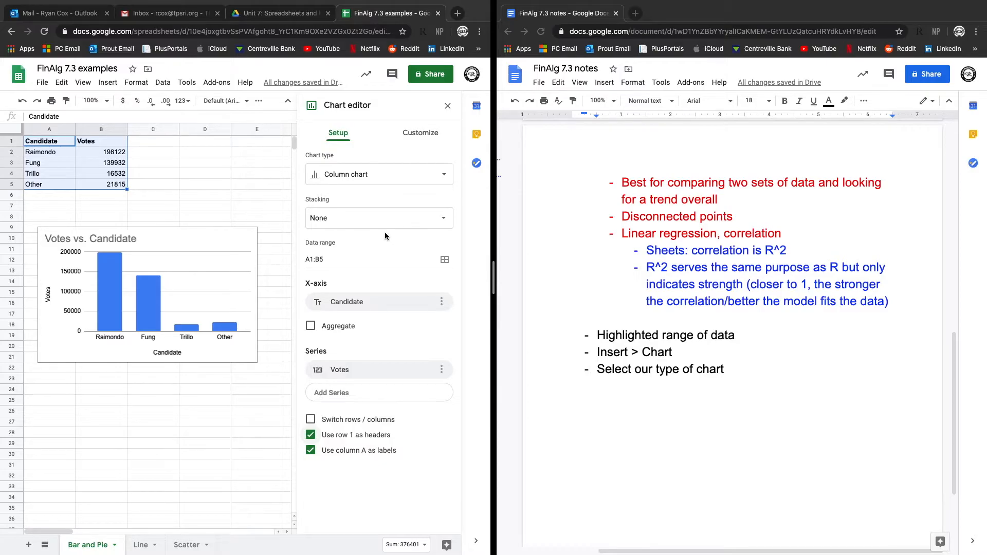
- Turn on the 3D style for the column chart
click(420, 137)
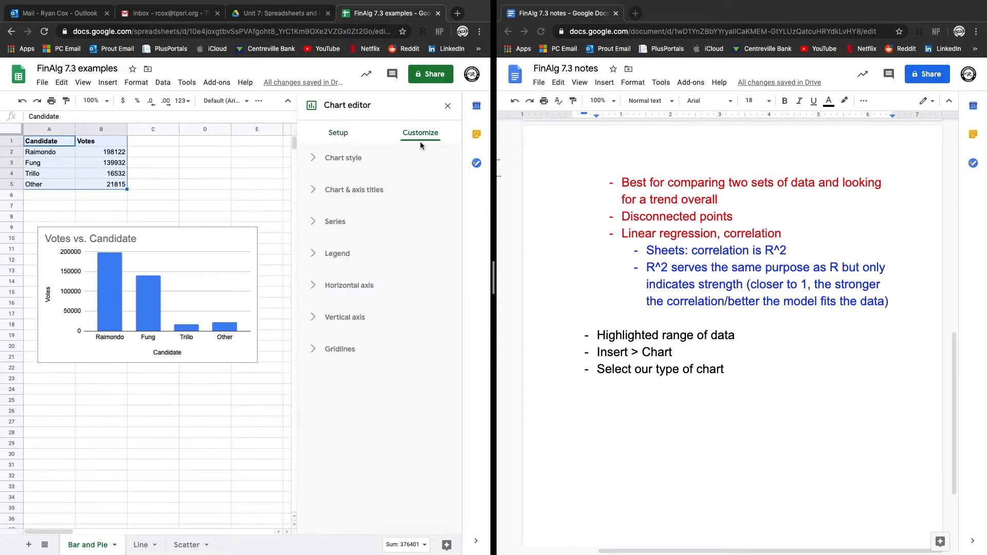
click(318, 159)
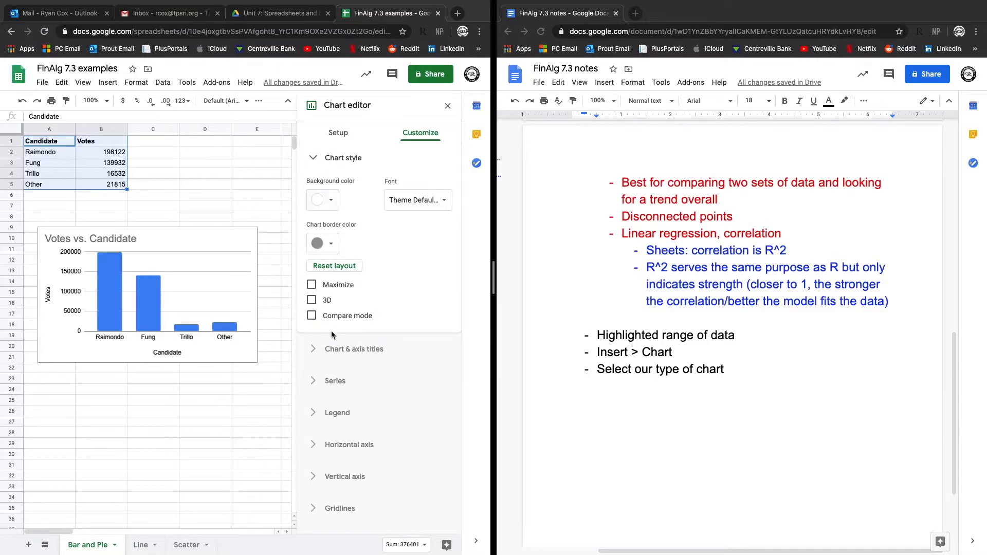
click(315, 302)
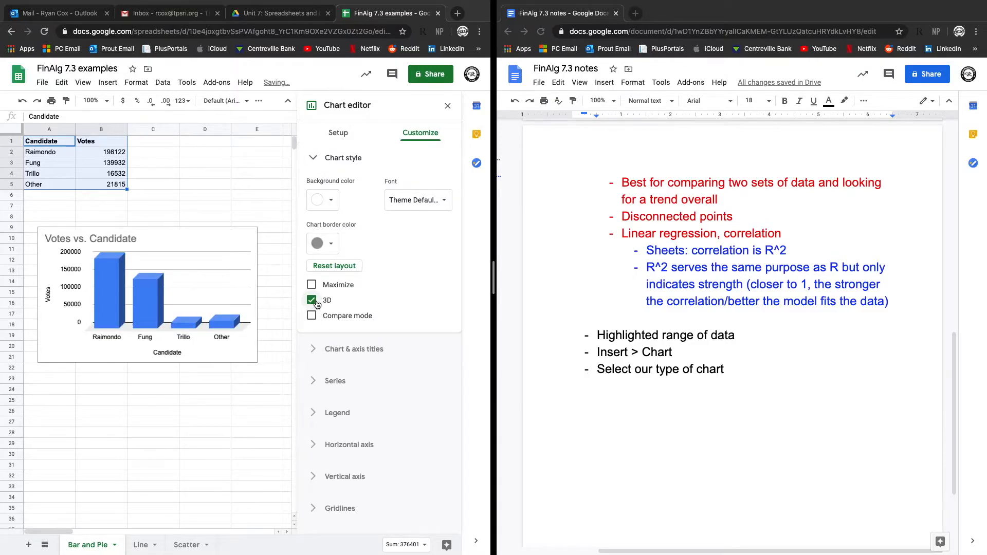
- Title the chart "2018 RI Gubernatorial Election Results" and color the title text magenta
click(316, 349)
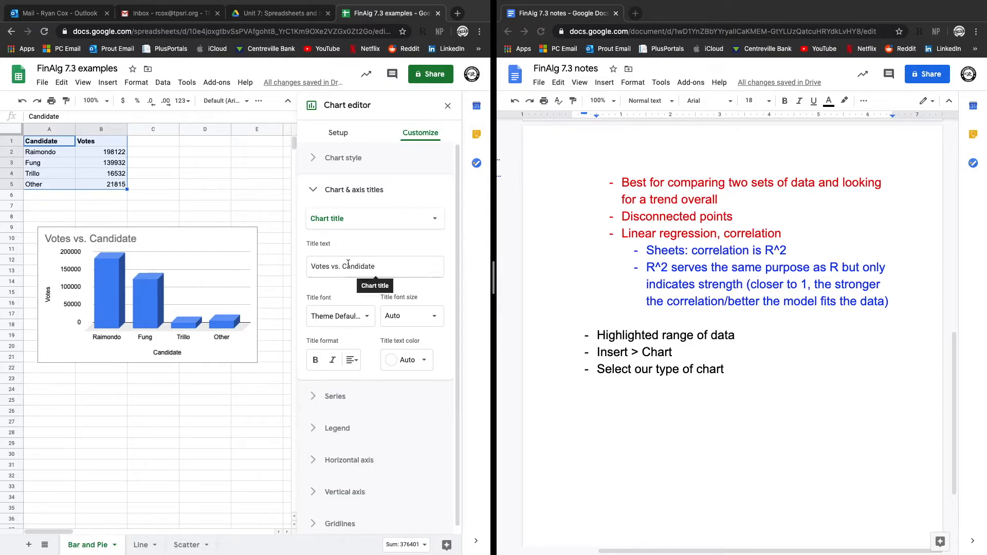
drag(375, 268, 307, 267)
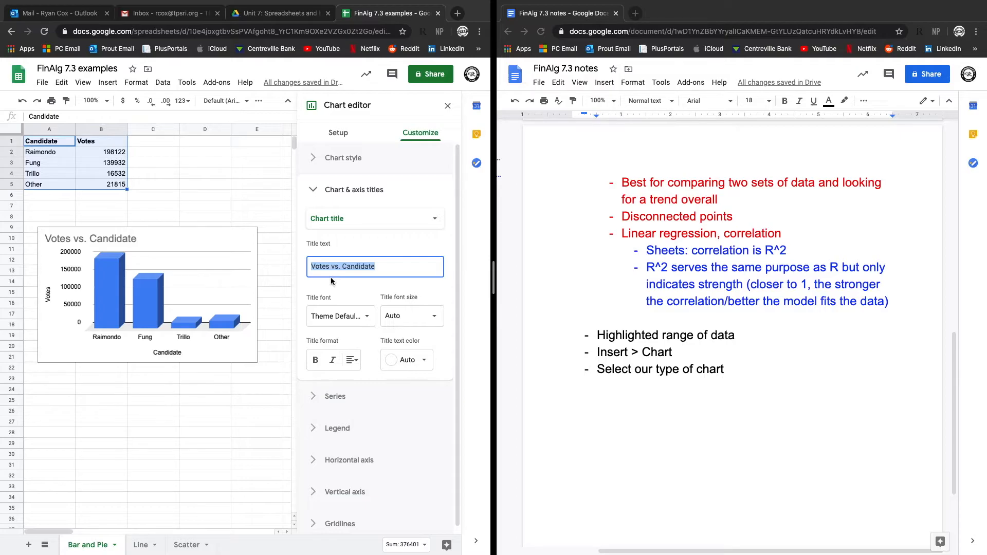
text(2018 RI Go)
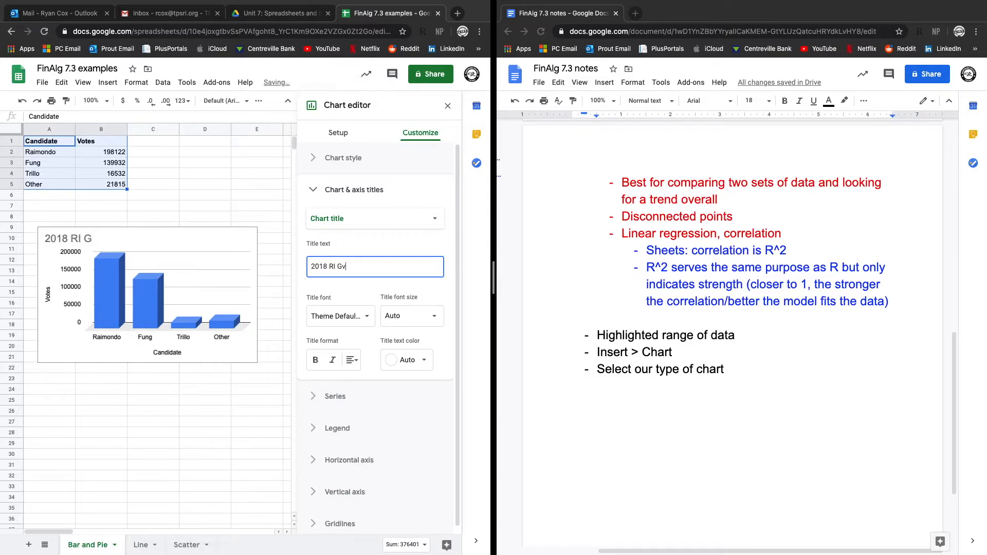
text(bernatio)
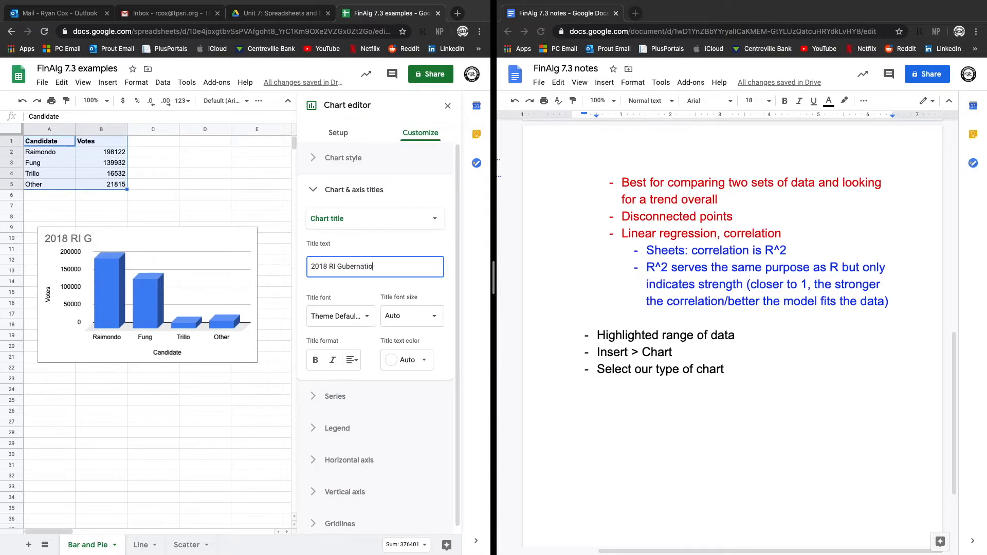
key(BackSpace)
key(BackSpace)
text(orial Election Results)
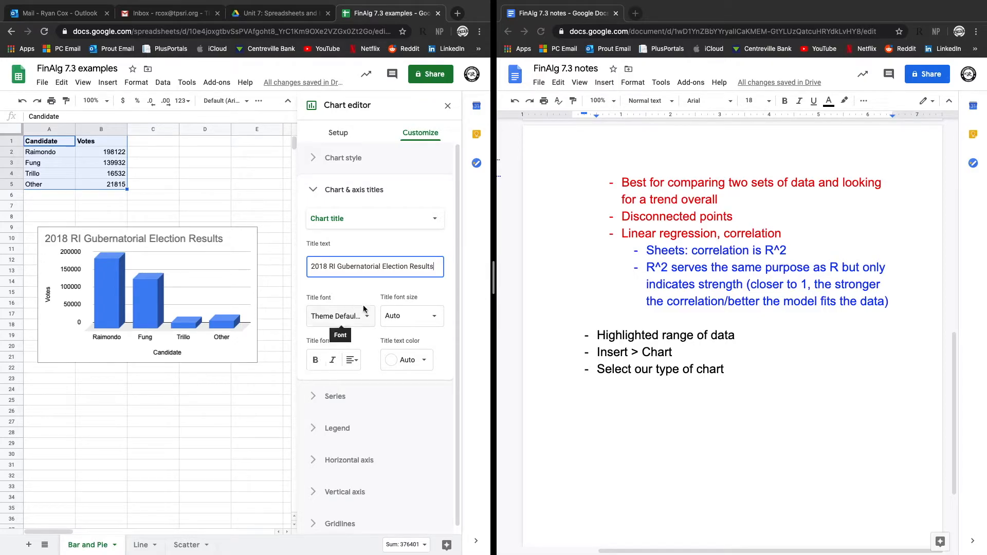
click(407, 360)
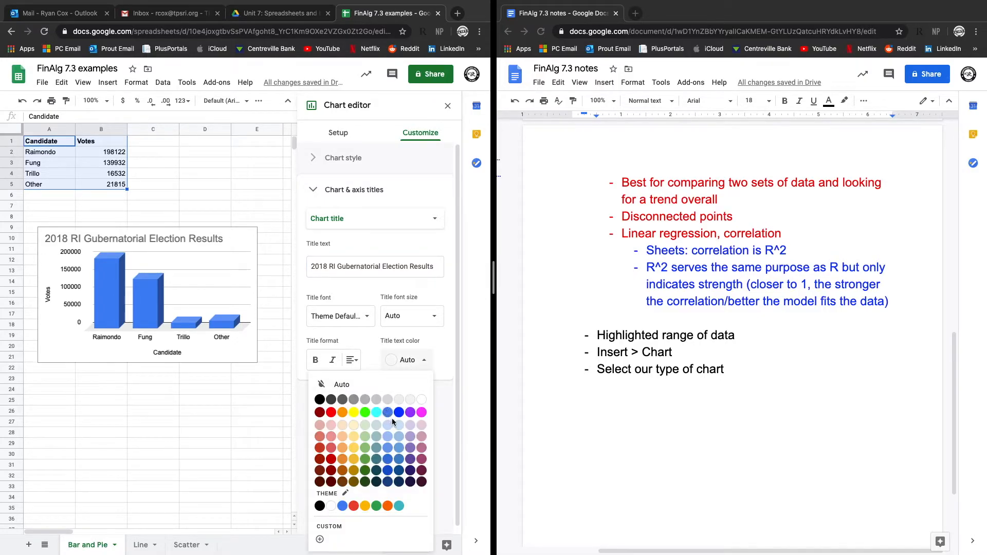
click(421, 413)
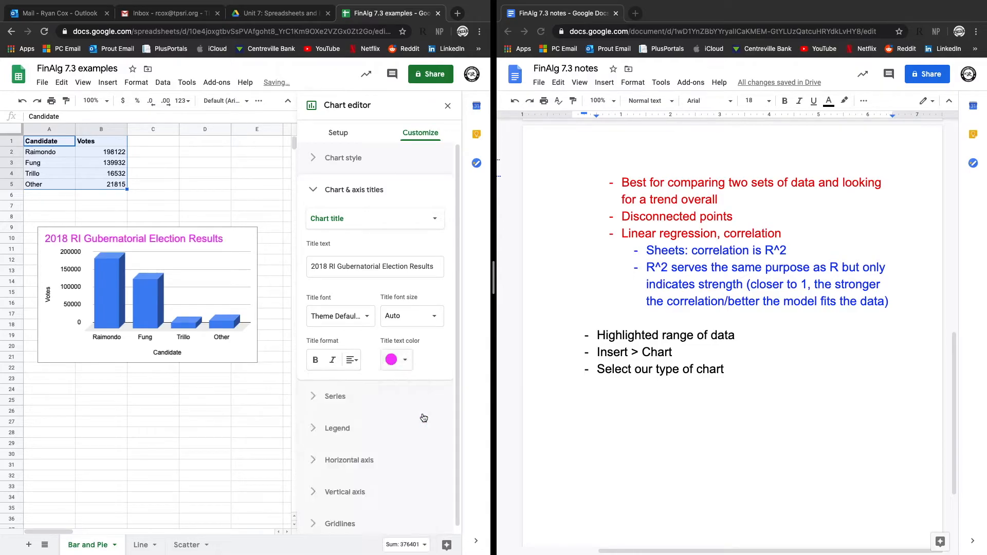
- Color the Votes series red and turn on its data labels
click(355, 395)
click(334, 308)
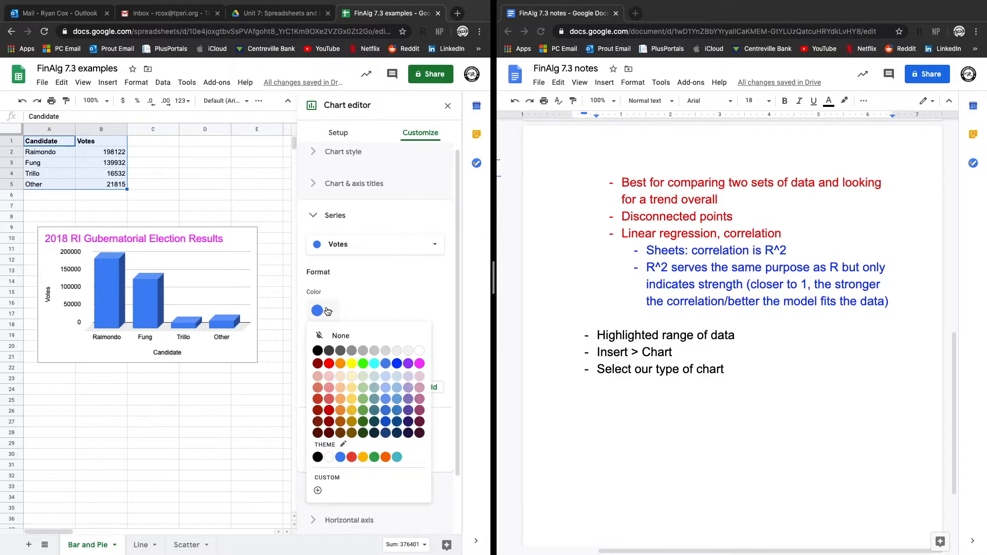
click(329, 364)
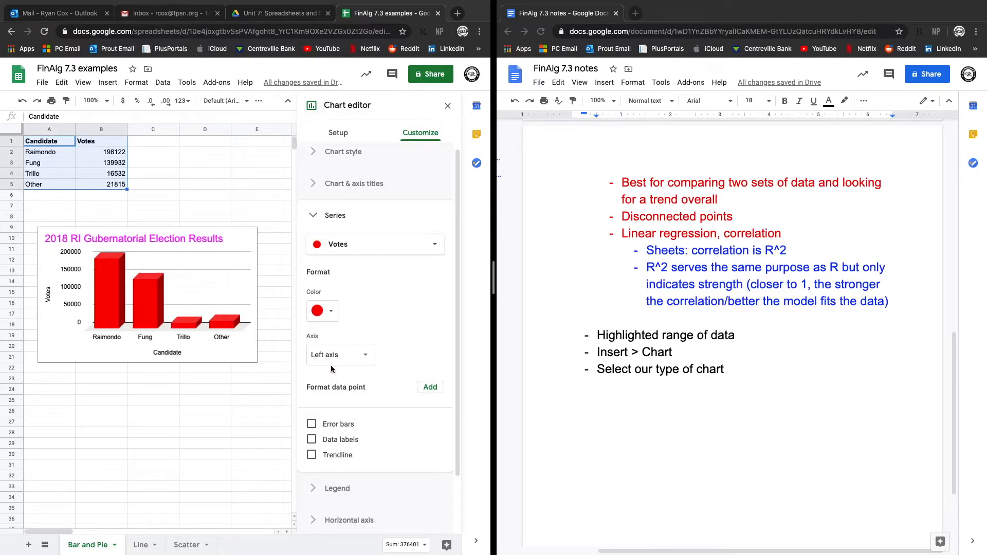
click(341, 354)
click(403, 332)
scroll(313, 461, down, 1)
click(312, 412)
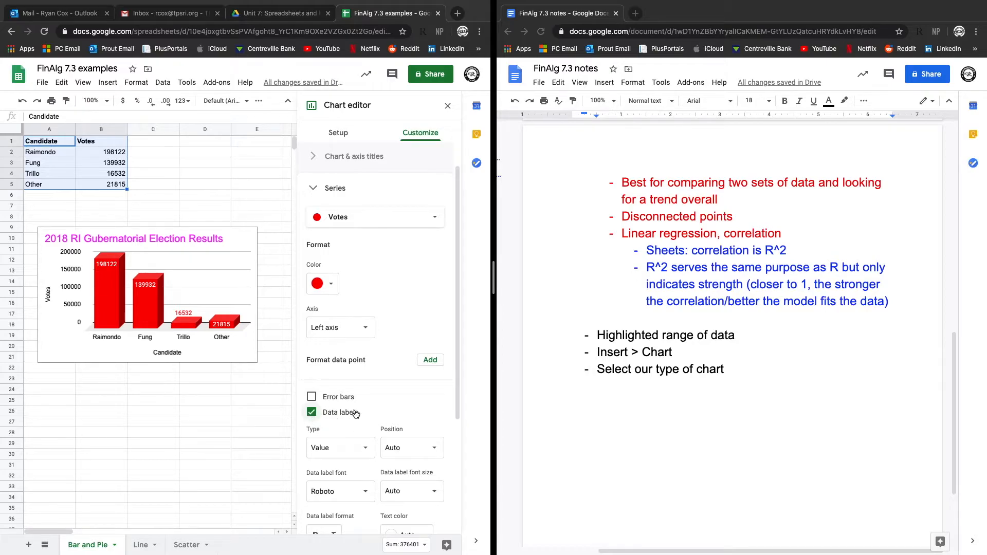
- Try the Votes data labels at the Center position, then set their position to Outside end
scroll(356, 413, down, 1)
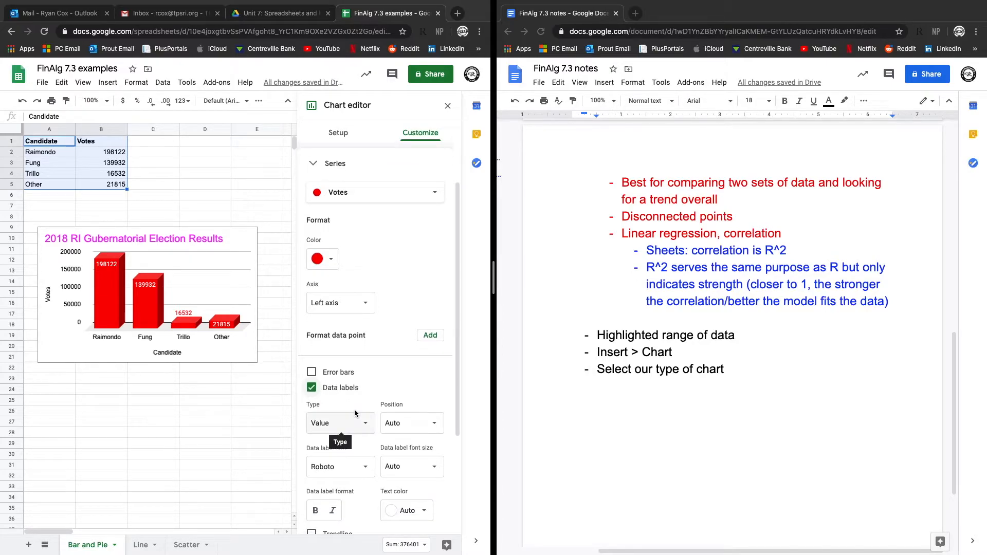
scroll(354, 413, down, 4)
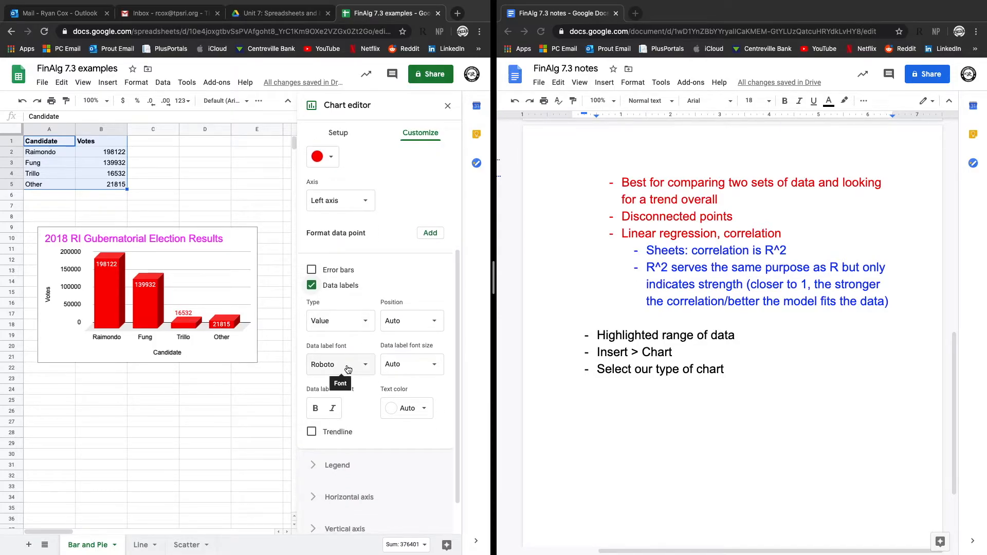
click(410, 324)
click(424, 336)
click(423, 325)
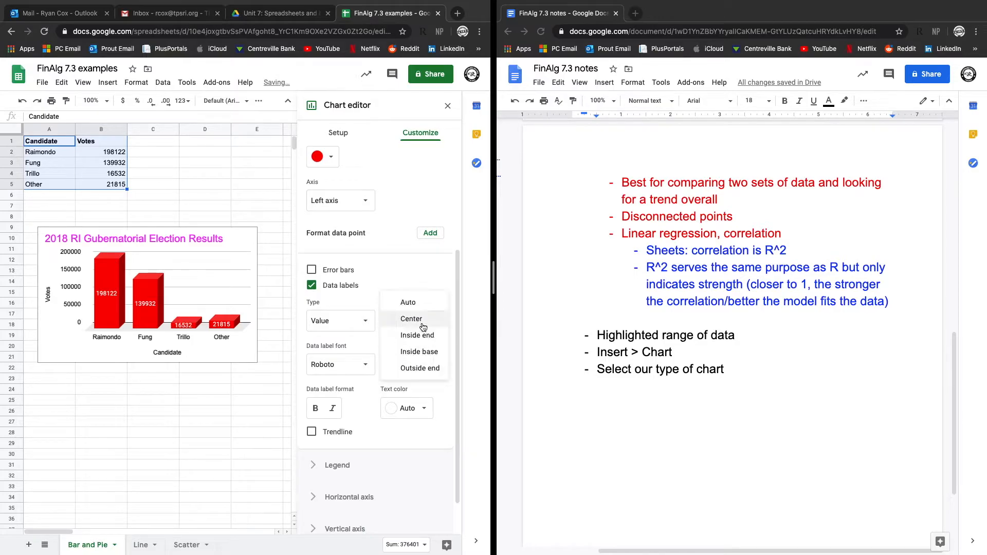
click(420, 367)
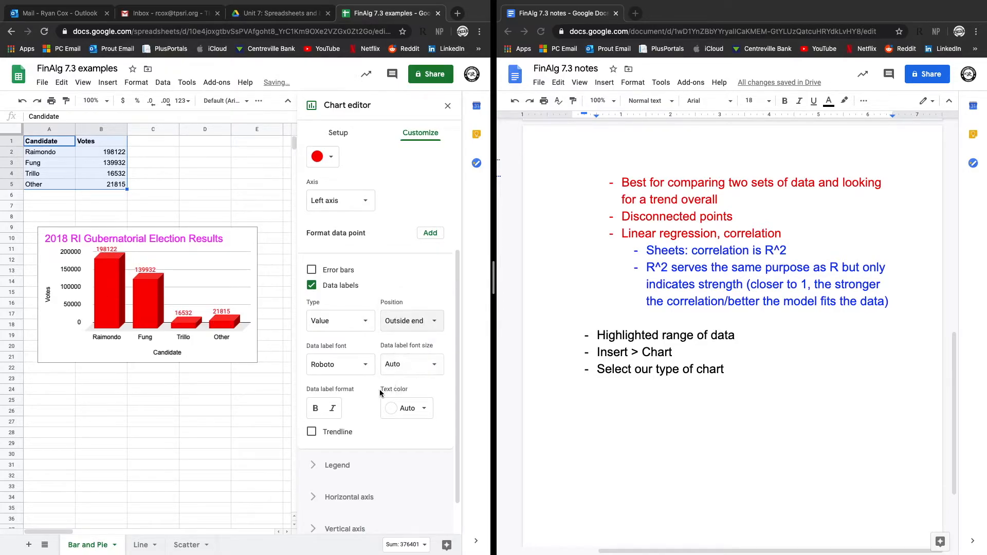
- Try the chart legend in the Left position, then set its position to None
scroll(387, 384, down, 1)
scroll(386, 385, down, 2)
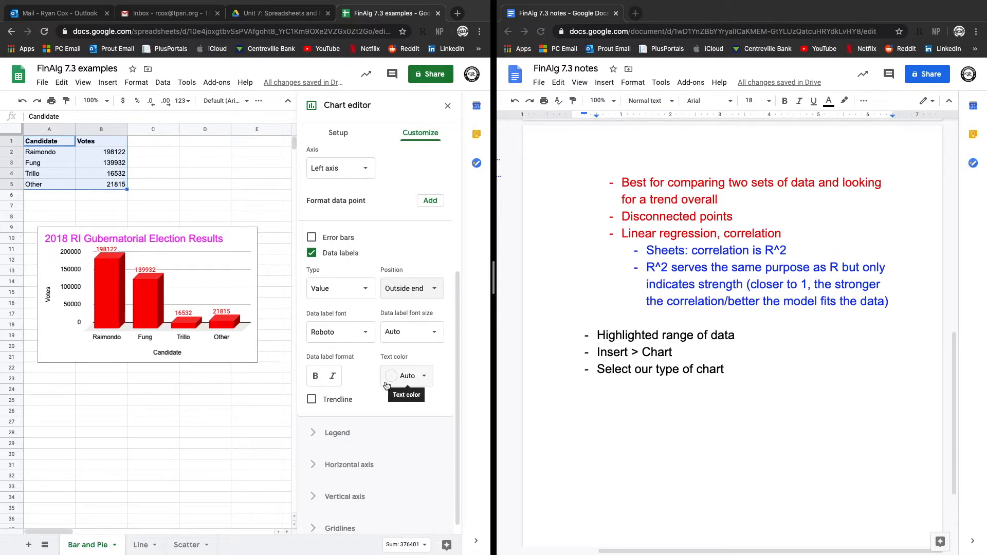
scroll(387, 386, up, 8)
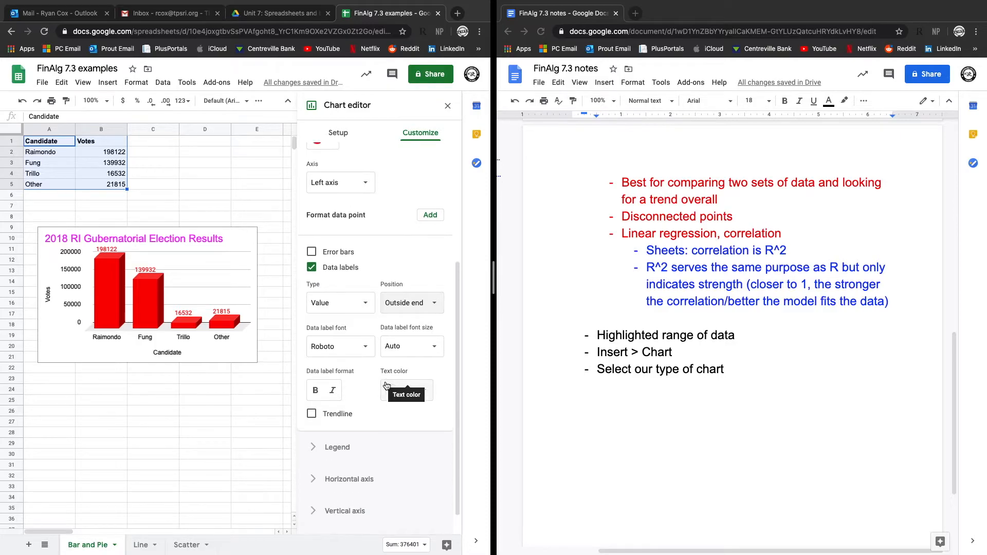
scroll(369, 257, down, 8)
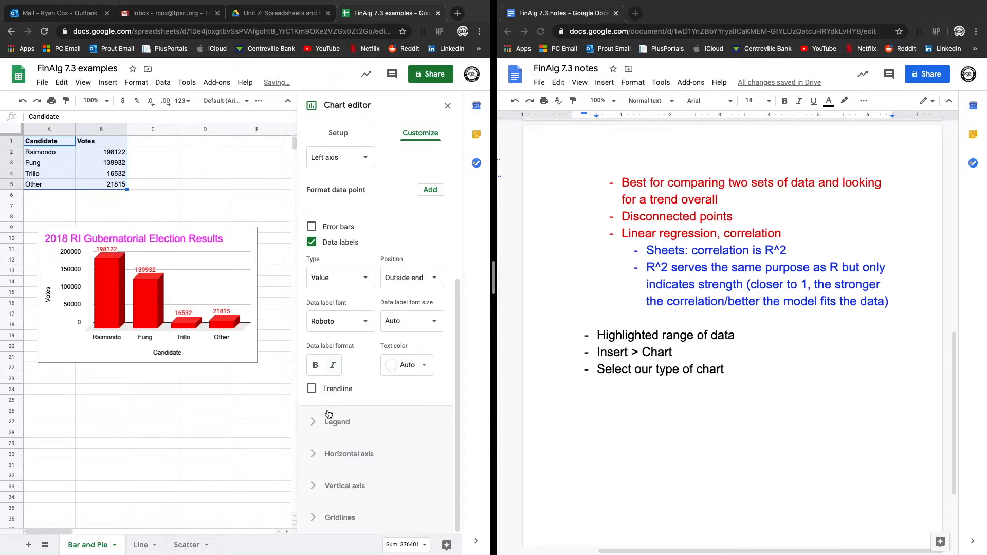
scroll(331, 418, up, 1)
scroll(339, 426, down, 1)
click(341, 424)
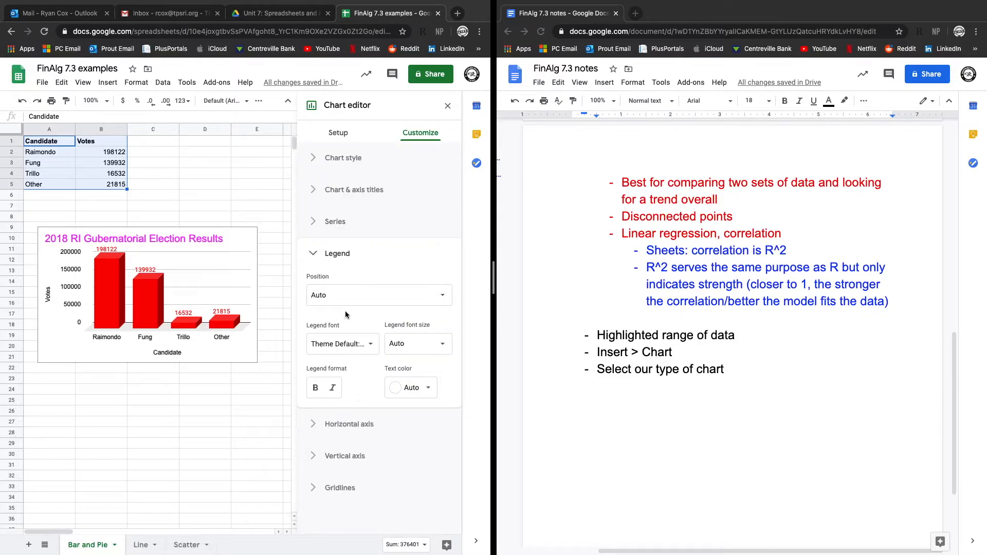
click(343, 297)
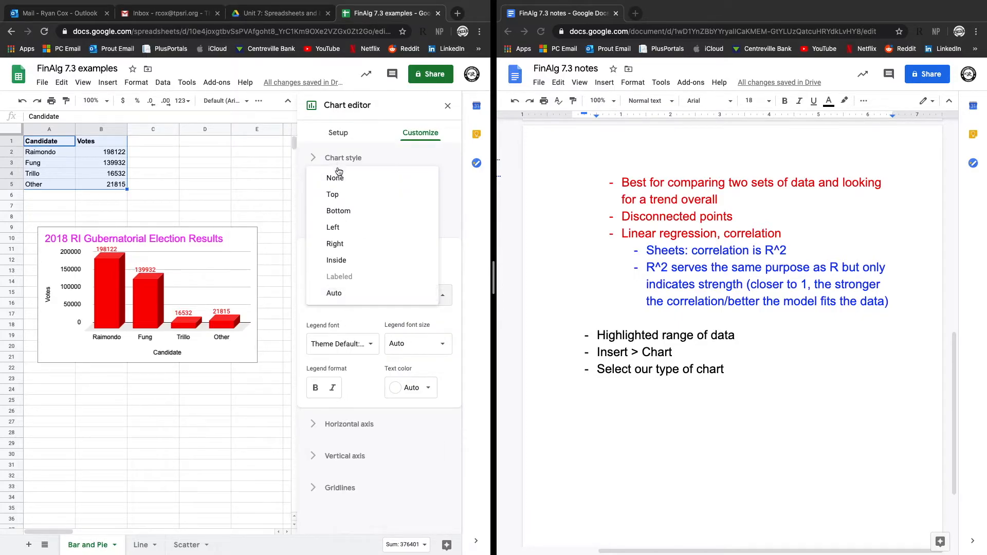
click(348, 227)
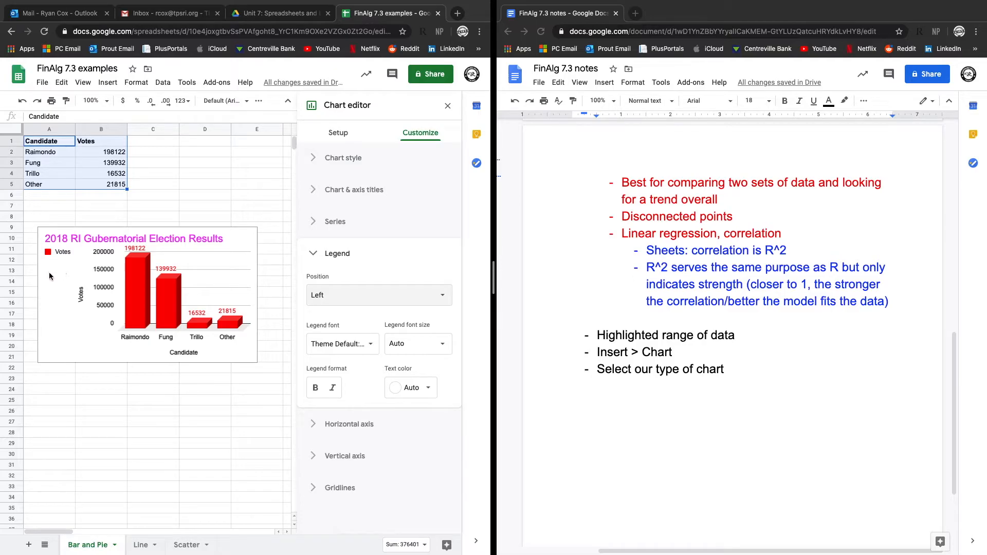
click(337, 297)
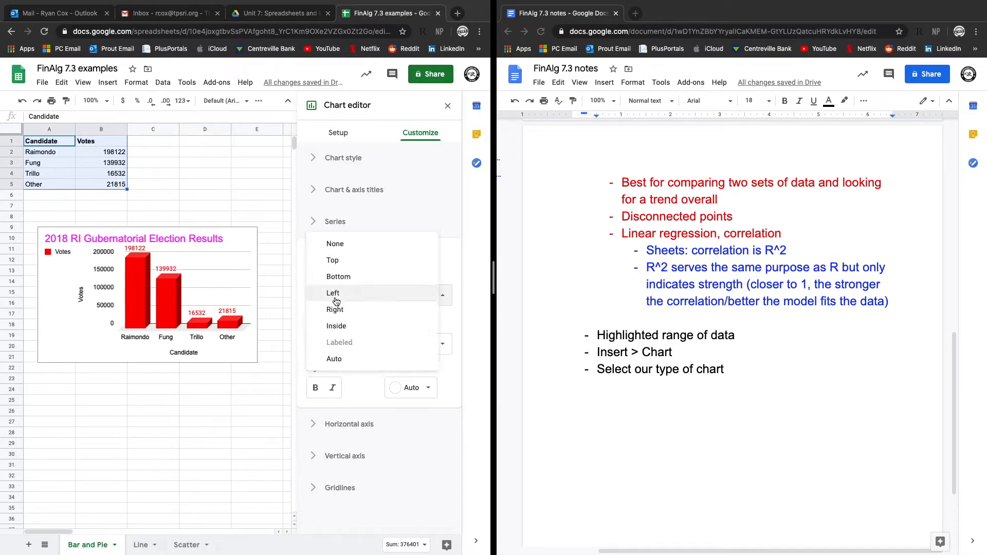
click(335, 244)
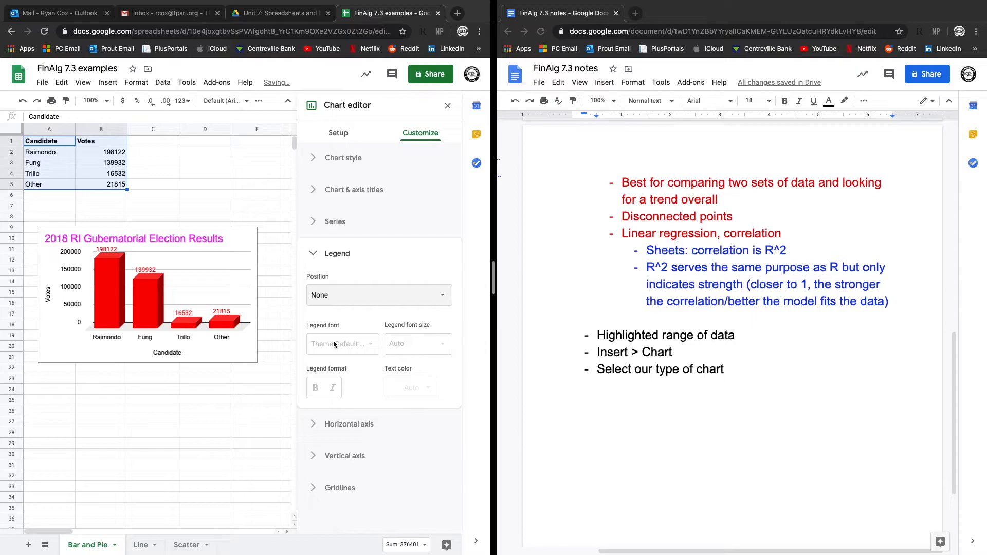
- Try slanting the horizontal axis labels by 30°, then restore the slant to Auto
click(360, 425)
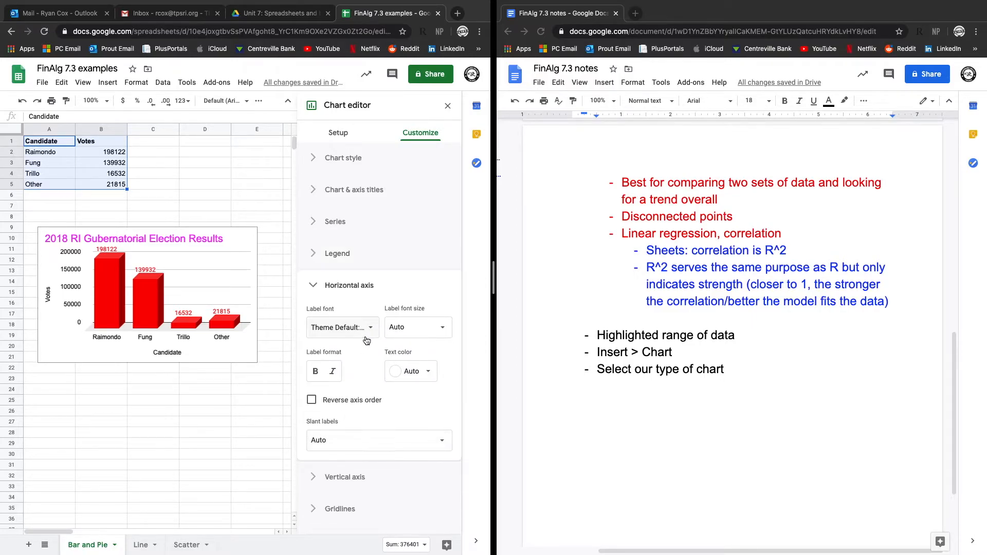
click(365, 329)
click(367, 298)
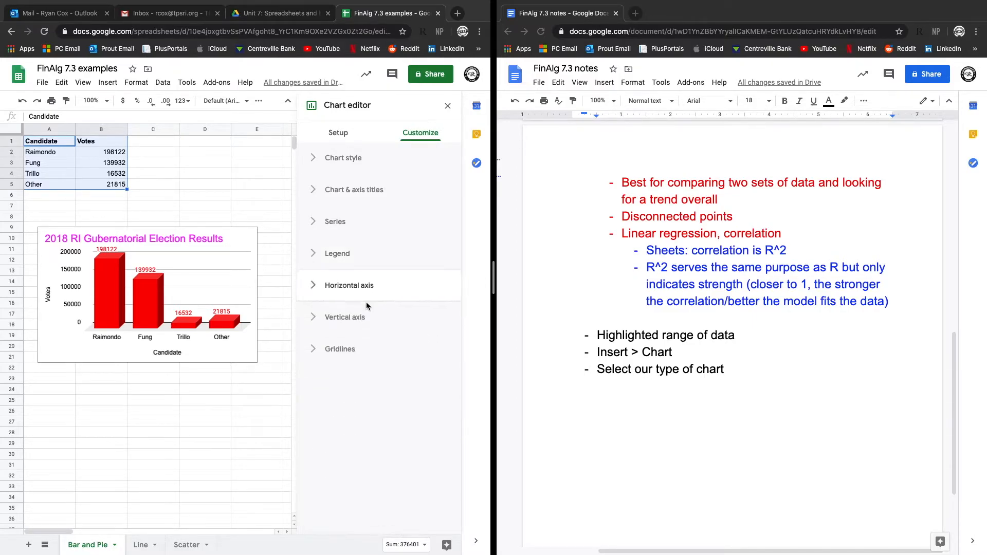
click(355, 299)
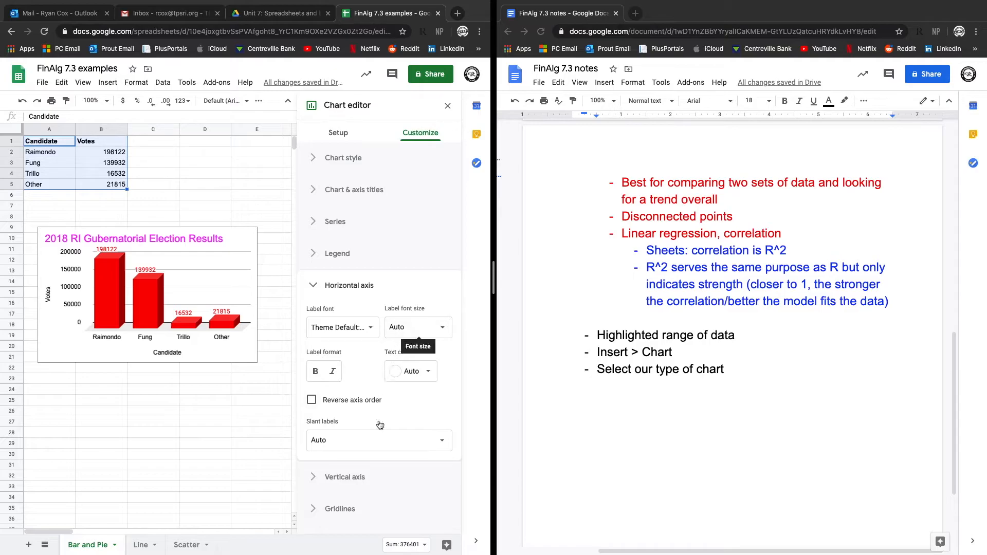
click(325, 440)
click(327, 496)
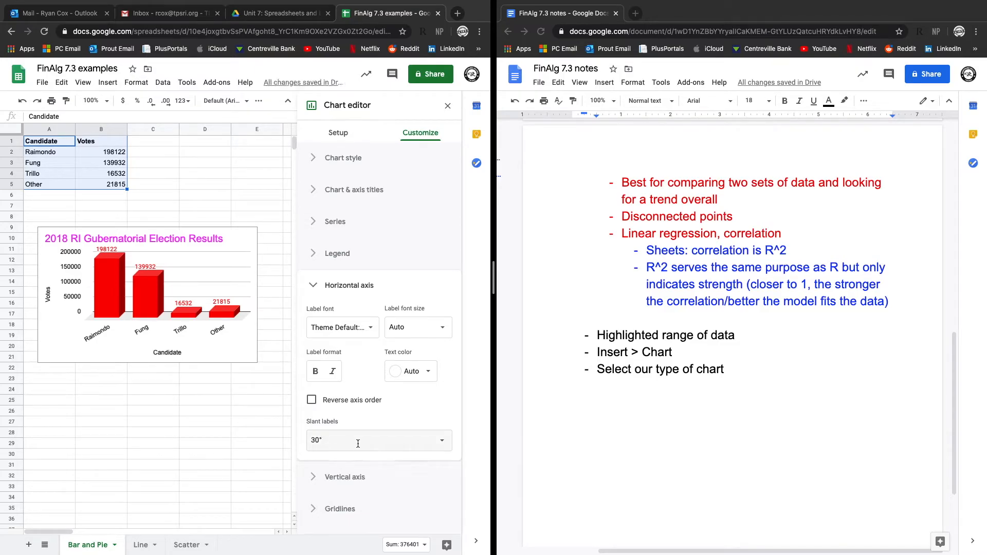
click(442, 442)
click(329, 464)
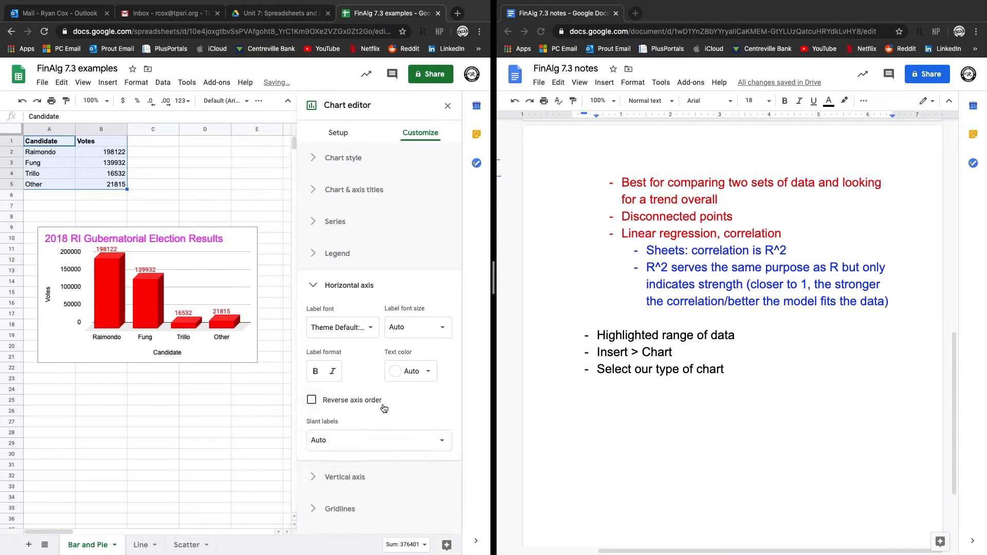
click(401, 382)
click(421, 389)
- Try major gridline counts of 6, 7, 10 and 4 on the vertical axis, then restore the count to Auto
click(325, 474)
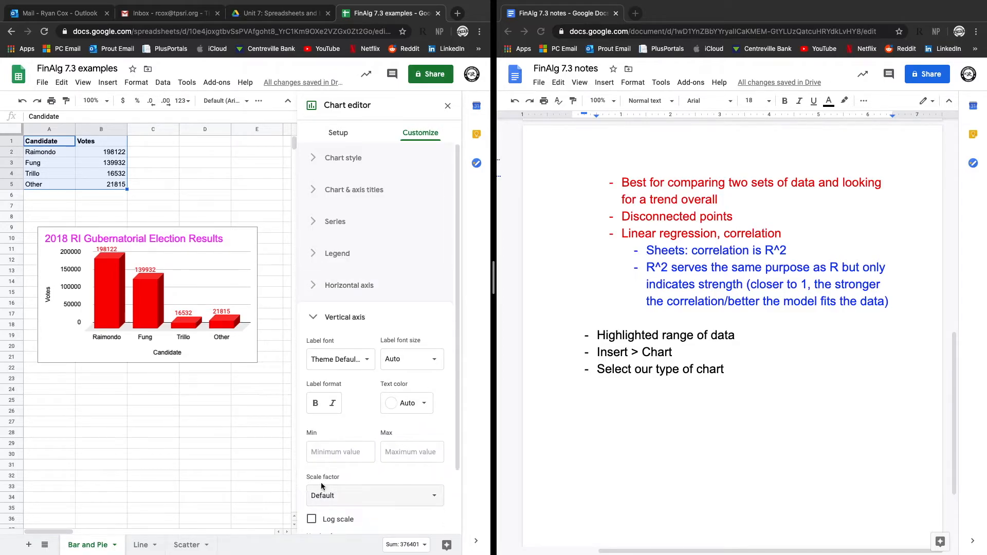
scroll(325, 478, down, 3)
click(326, 504)
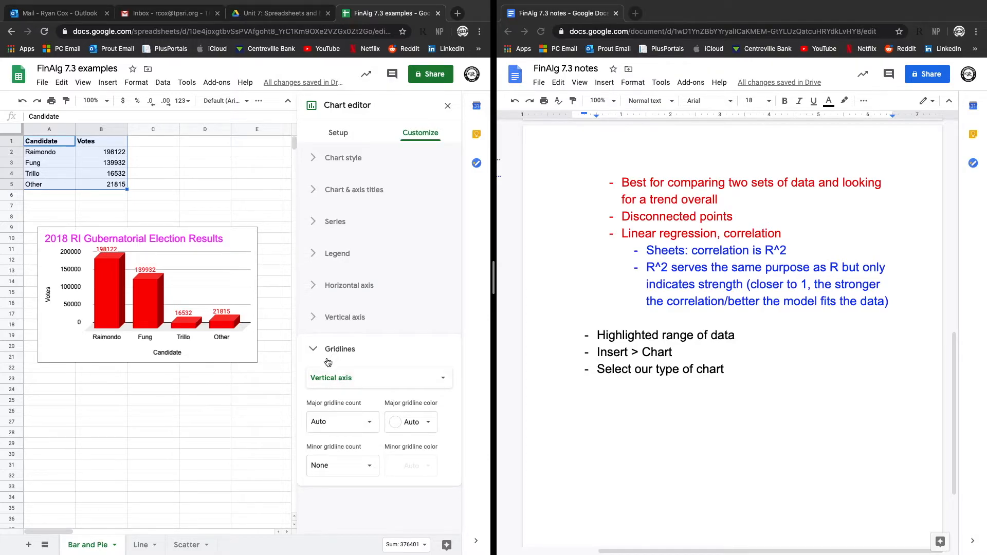
click(356, 423)
click(330, 334)
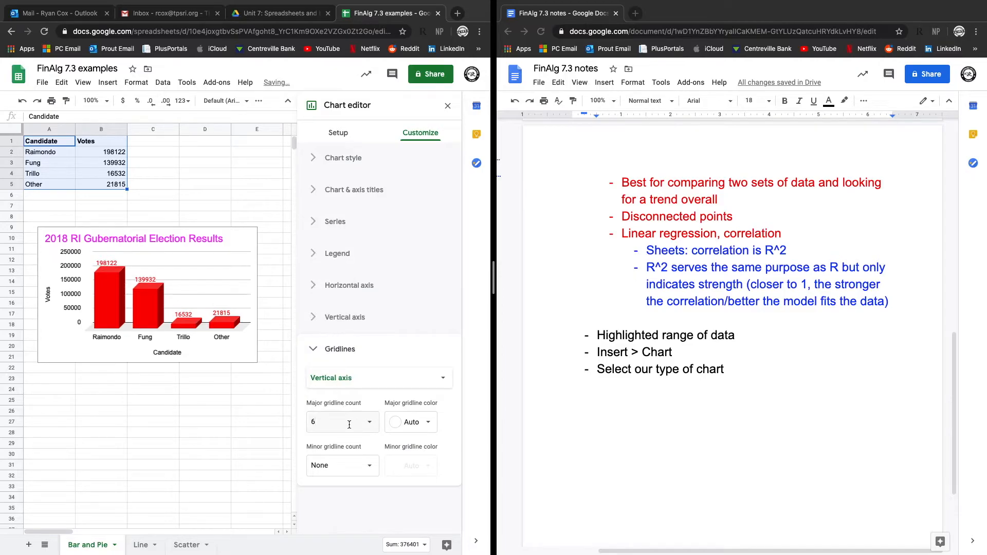
click(369, 423)
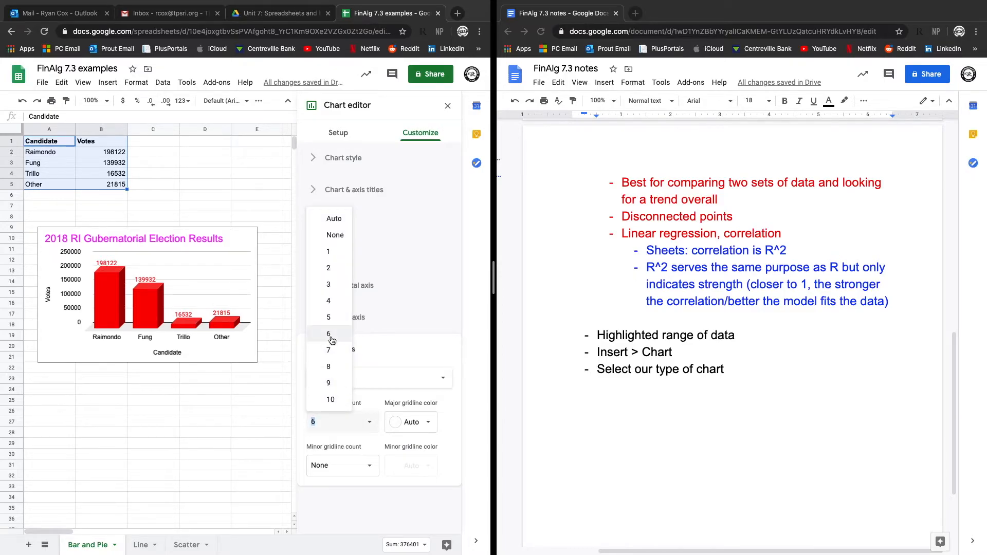
click(332, 350)
click(369, 422)
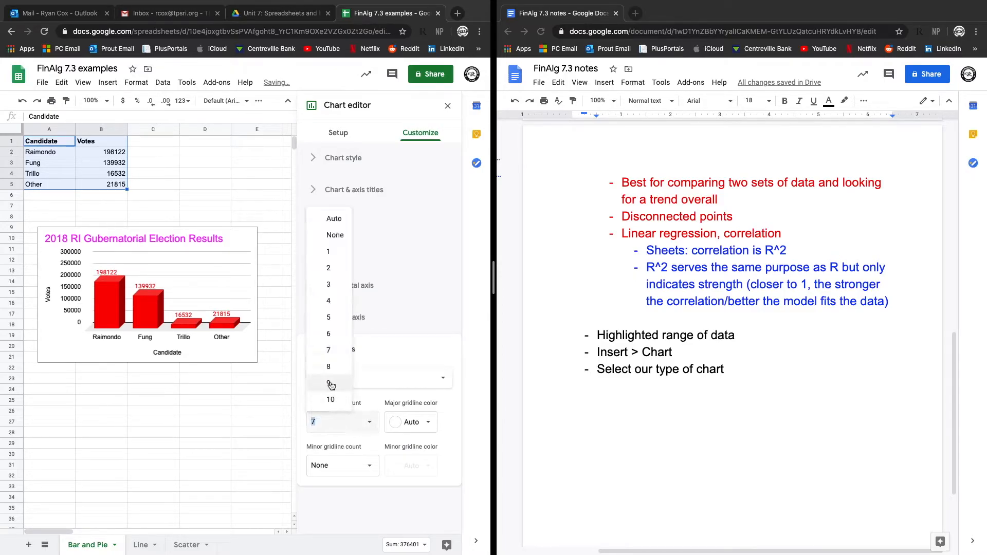
click(331, 399)
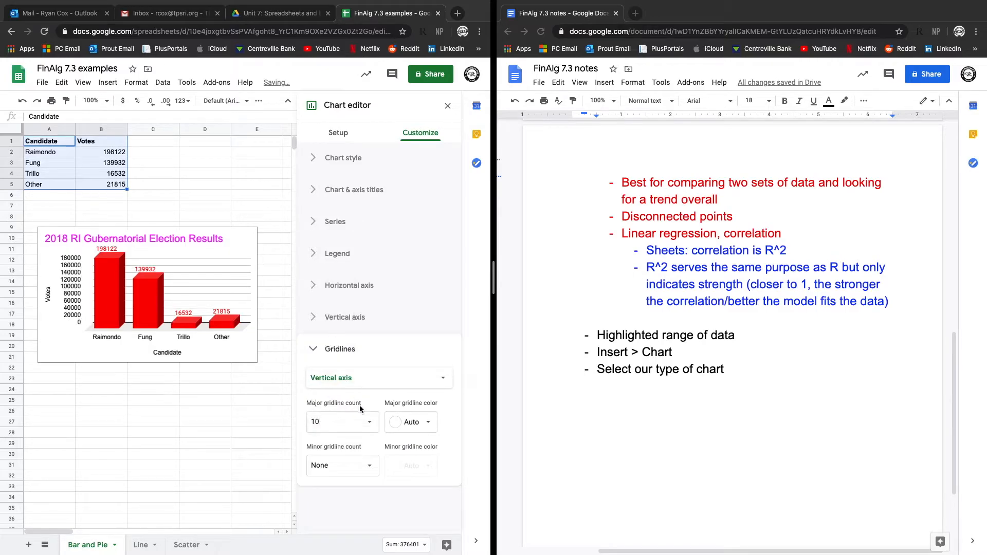
click(369, 422)
click(342, 311)
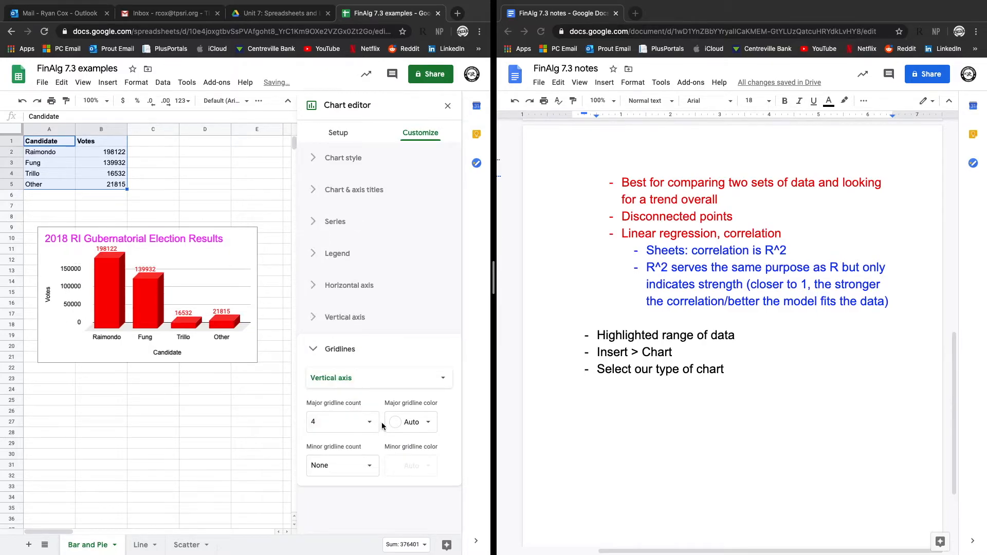
click(370, 422)
click(333, 337)
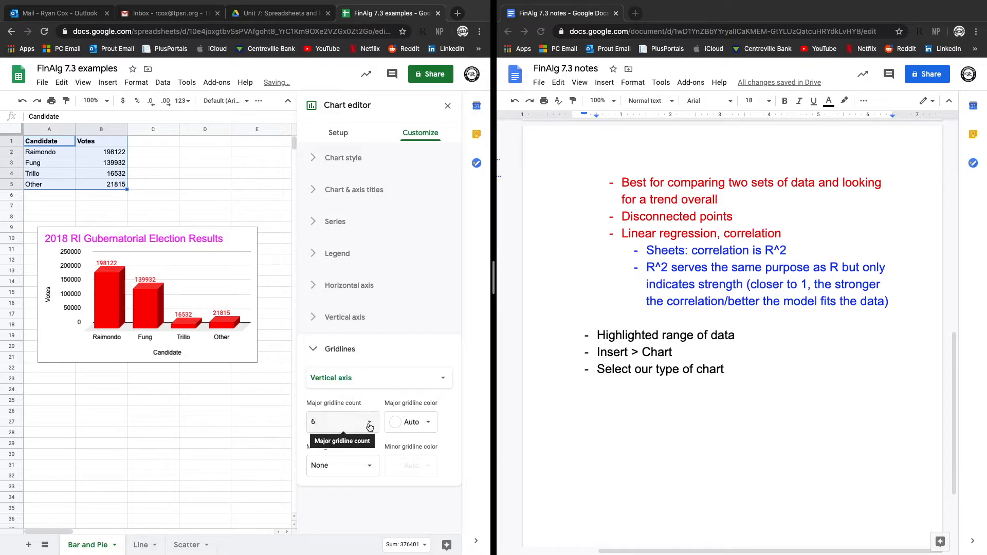
click(353, 421)
click(335, 217)
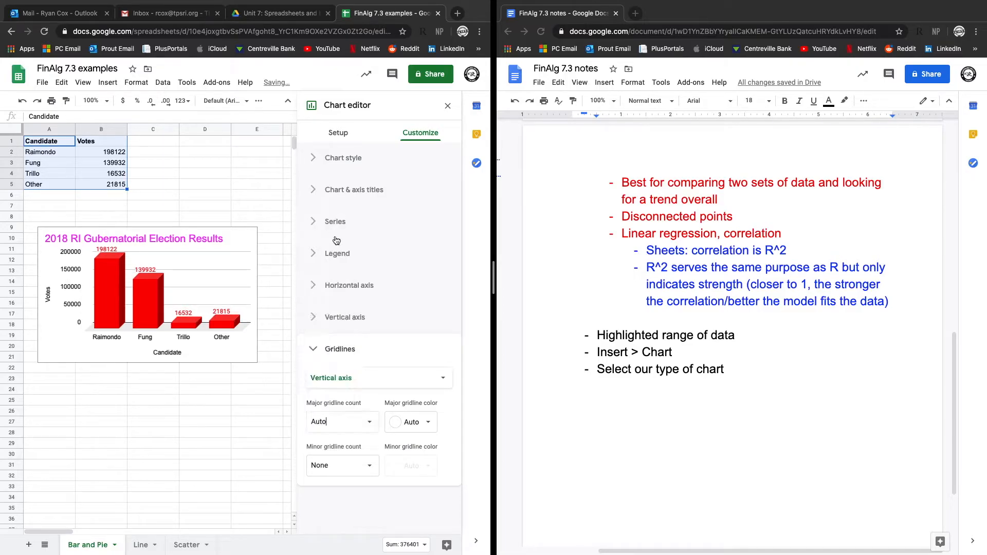
- Try a minor gridline count of 6 on the vertical axis, then restore it to None
click(356, 457)
click(332, 378)
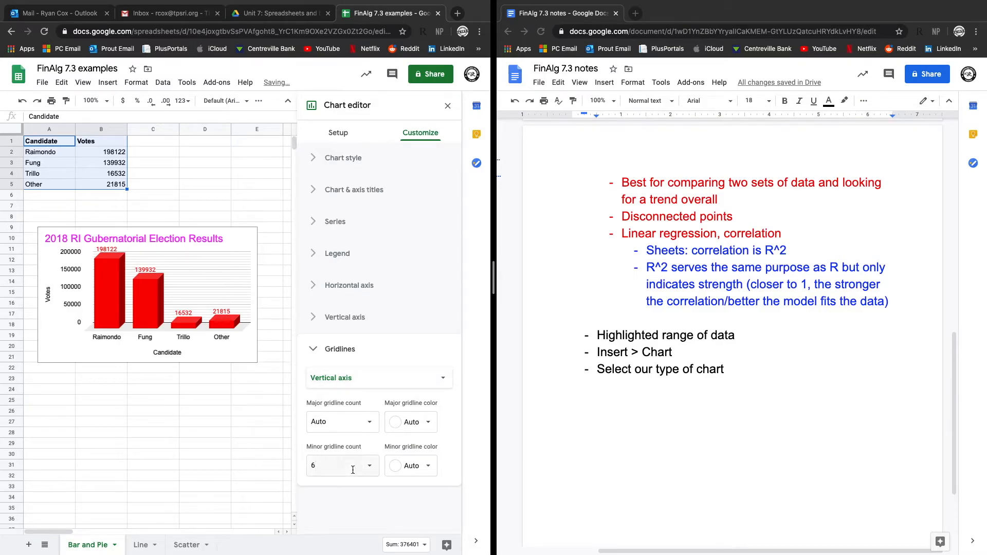
click(369, 466)
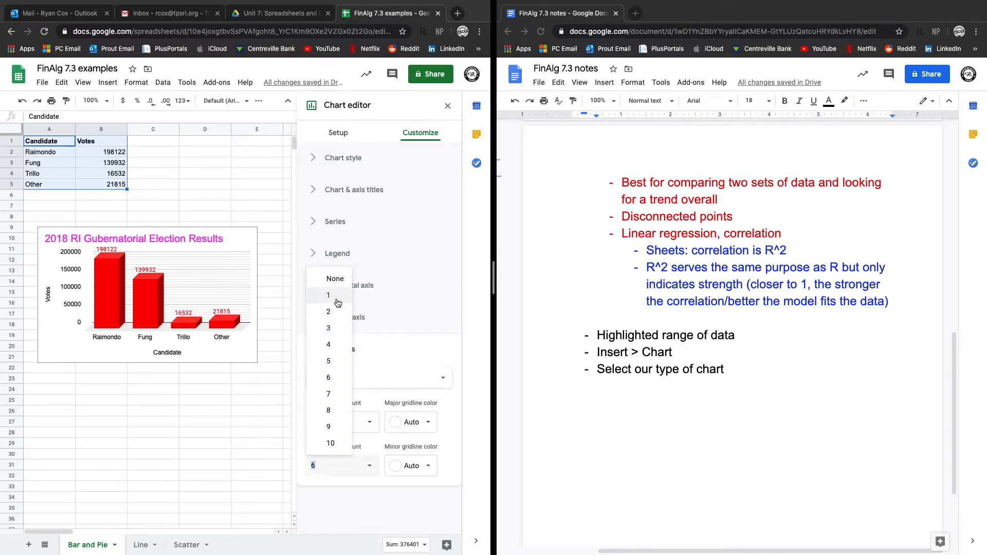
click(335, 279)
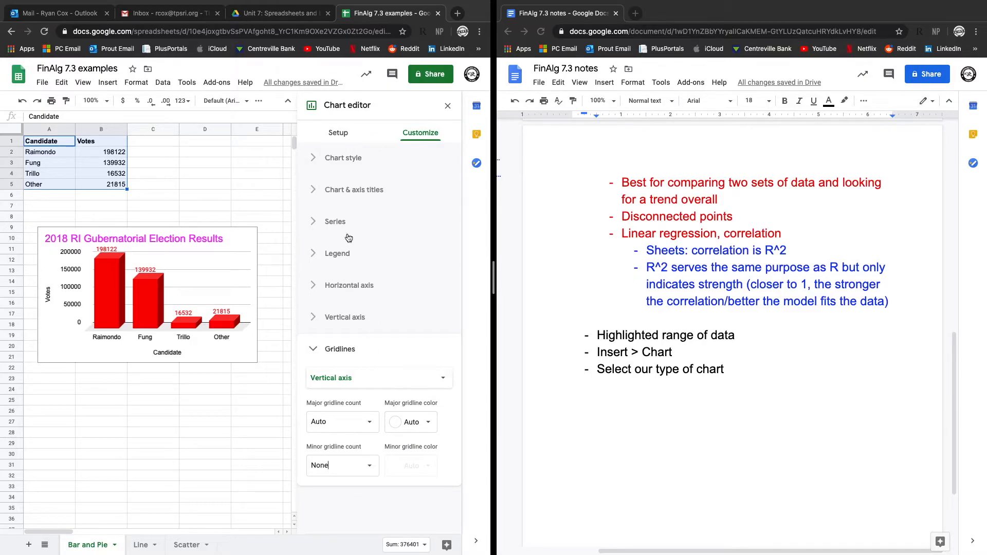
- Close the chart settings and move the column chart up beside the data table, starting near column D
click(339, 134)
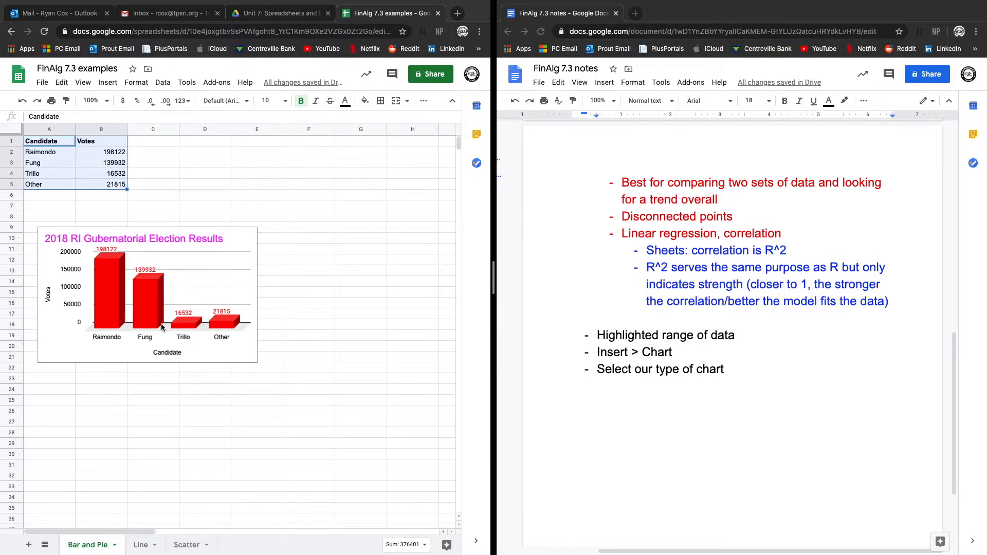
click(291, 270)
click(194, 292)
drag(139, 304, 302, 224)
click(184, 398)
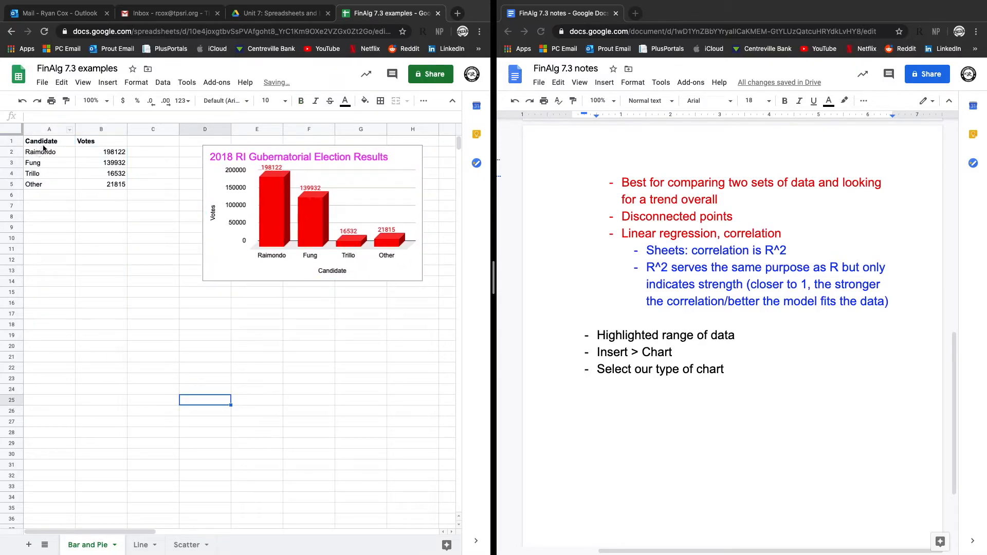
- Insert a new chart from the Candidate and Votes data in A1:B5 and make it a pie chart
drag(43, 146, 93, 185)
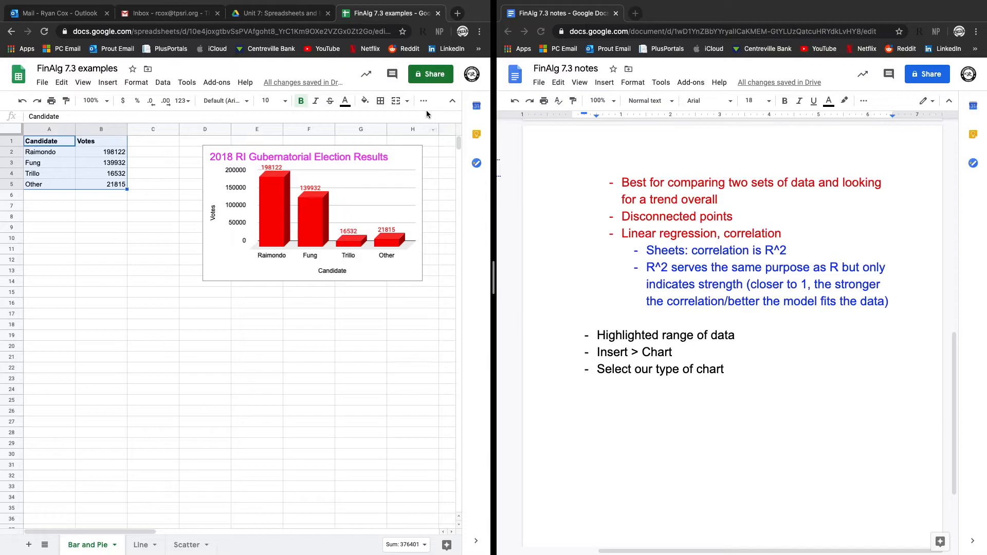
click(108, 82)
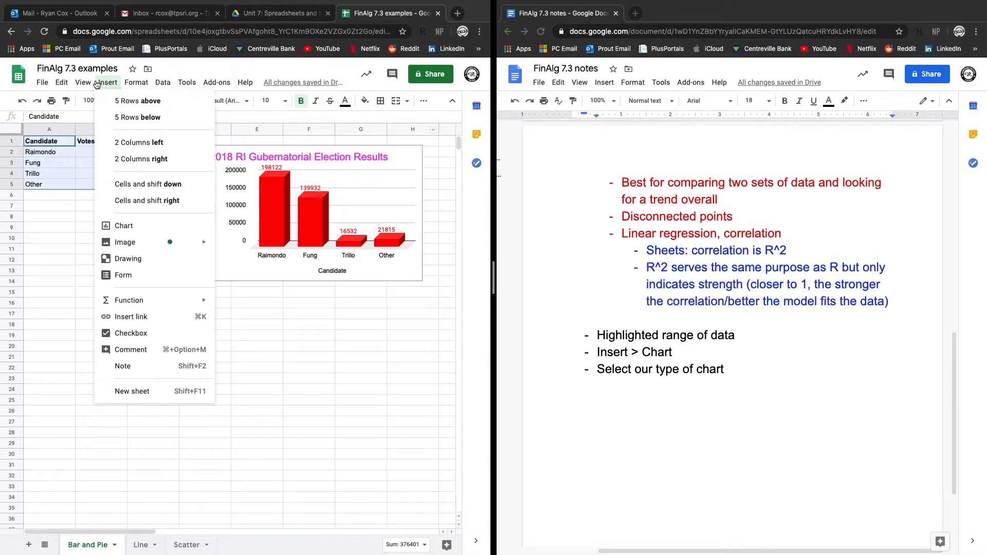
click(139, 227)
click(350, 174)
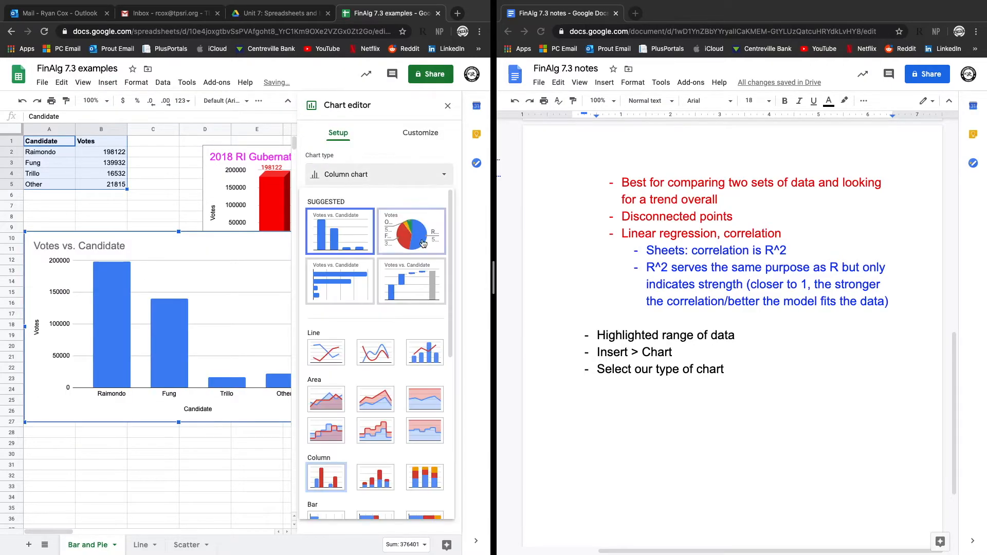
click(423, 243)
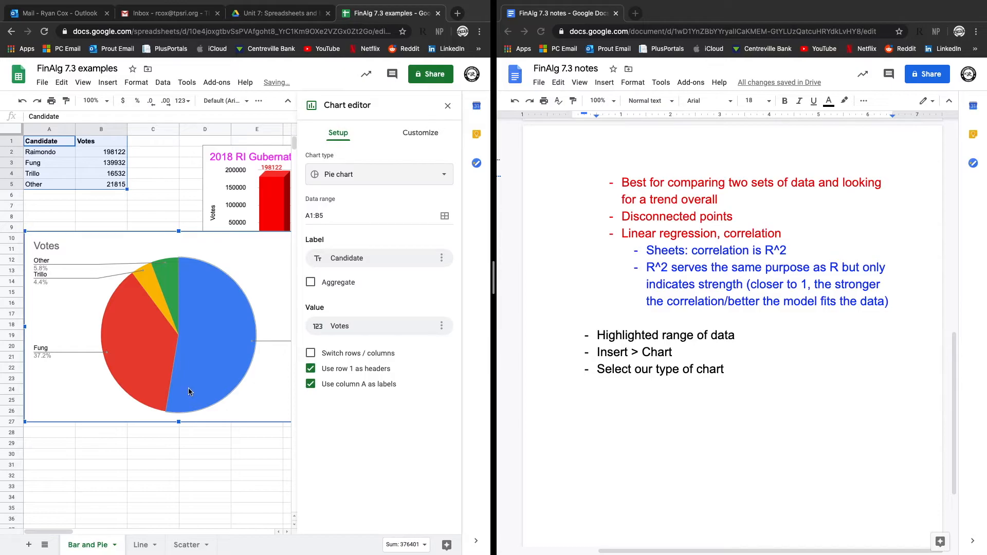
- Shrink the pie chart and place it below the data table, then turn on its 3D style
drag(23, 233, 149, 310)
drag(197, 339, 94, 330)
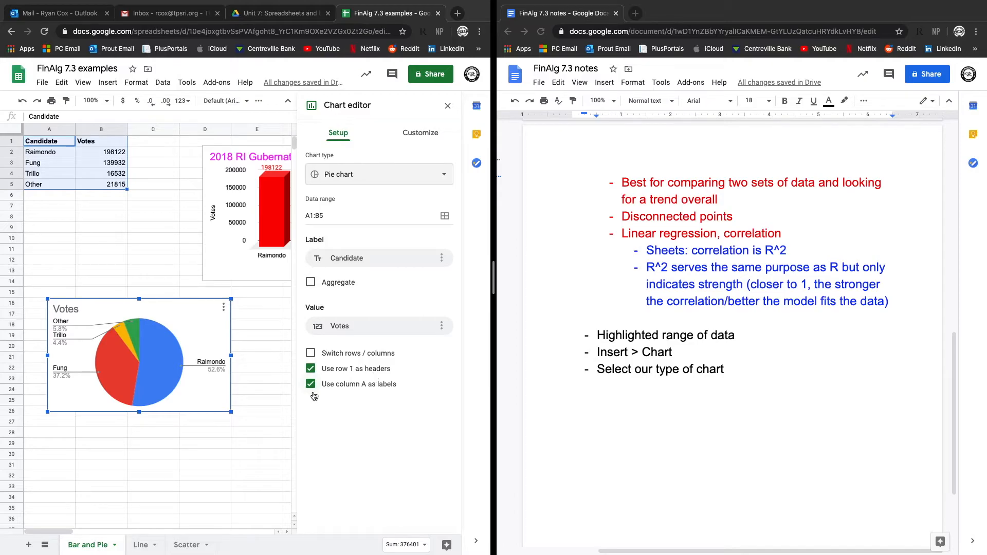
click(394, 140)
click(359, 160)
click(331, 200)
click(331, 200)
click(315, 301)
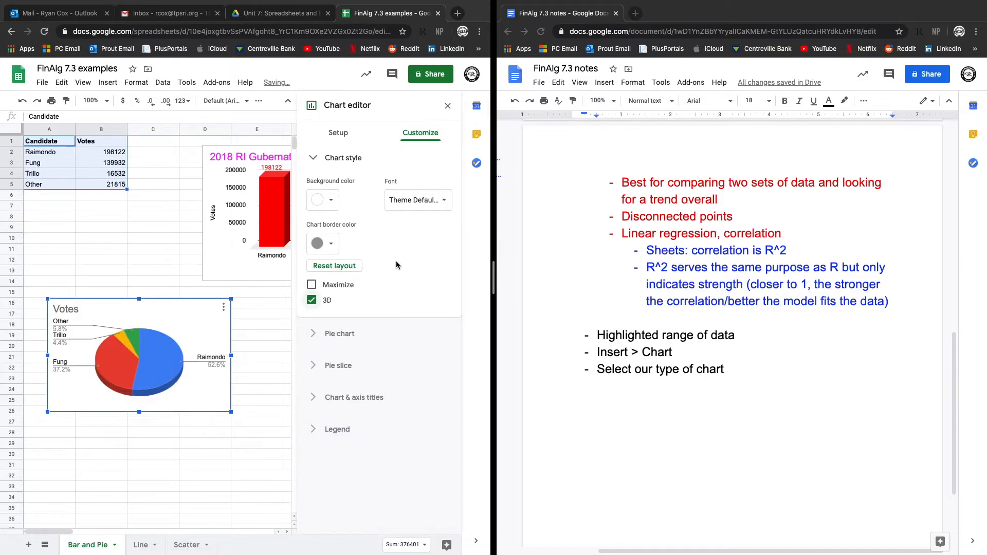
- Give the pie chart a 25% donut hole and keep its slice label set to None
click(366, 333)
click(350, 232)
click(343, 274)
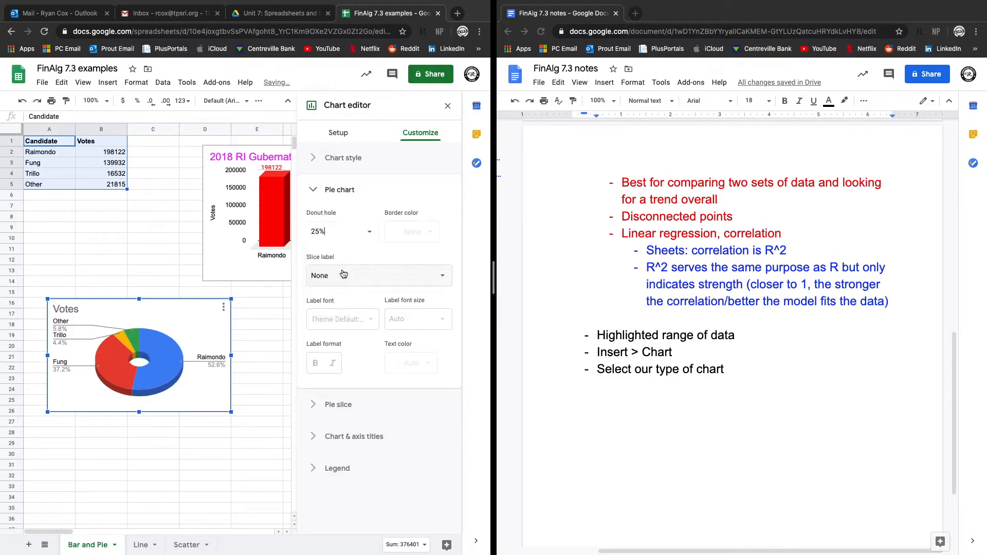
click(396, 279)
- Color the Raimondo slice red and the Fung slice blue in the pie chart
click(334, 405)
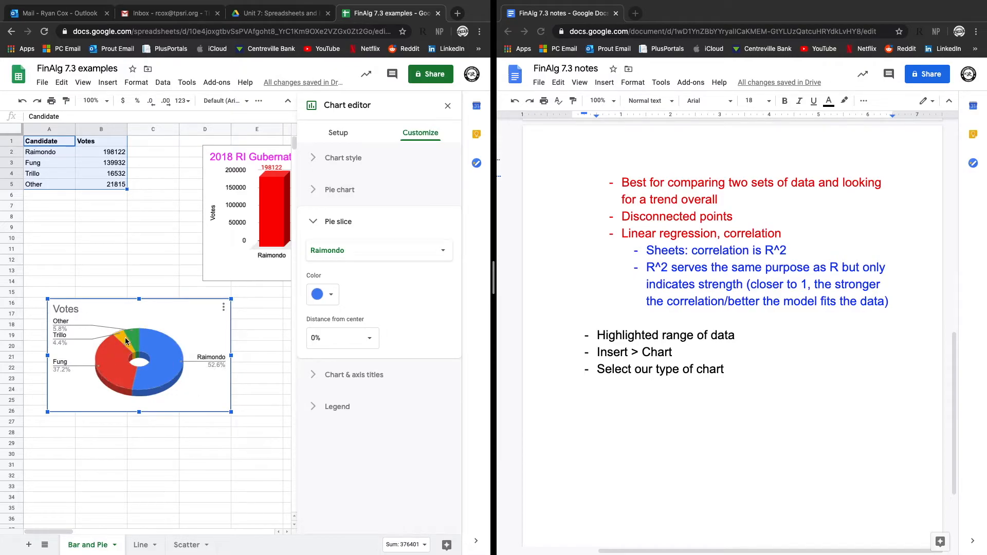
click(322, 297)
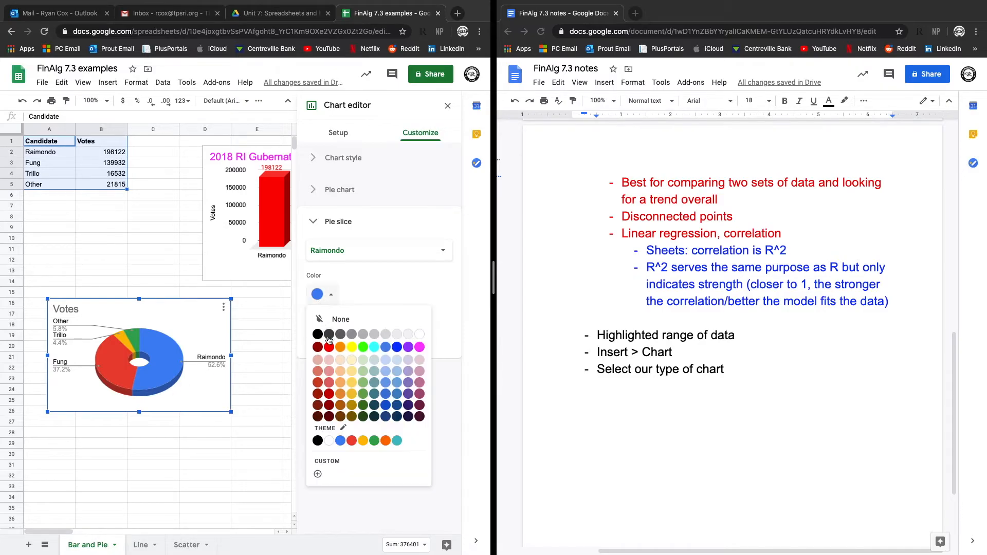
click(329, 347)
click(379, 250)
click(334, 268)
click(321, 294)
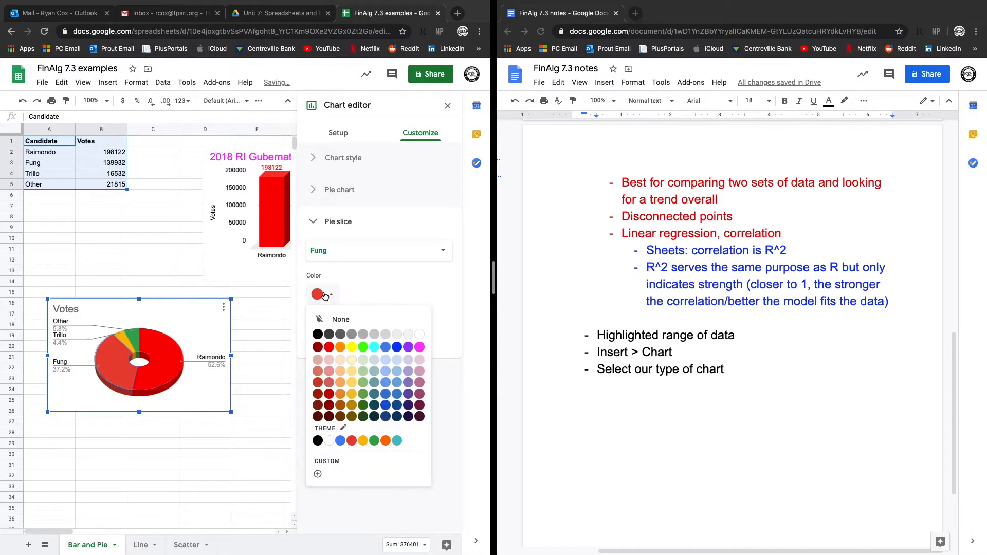
click(397, 347)
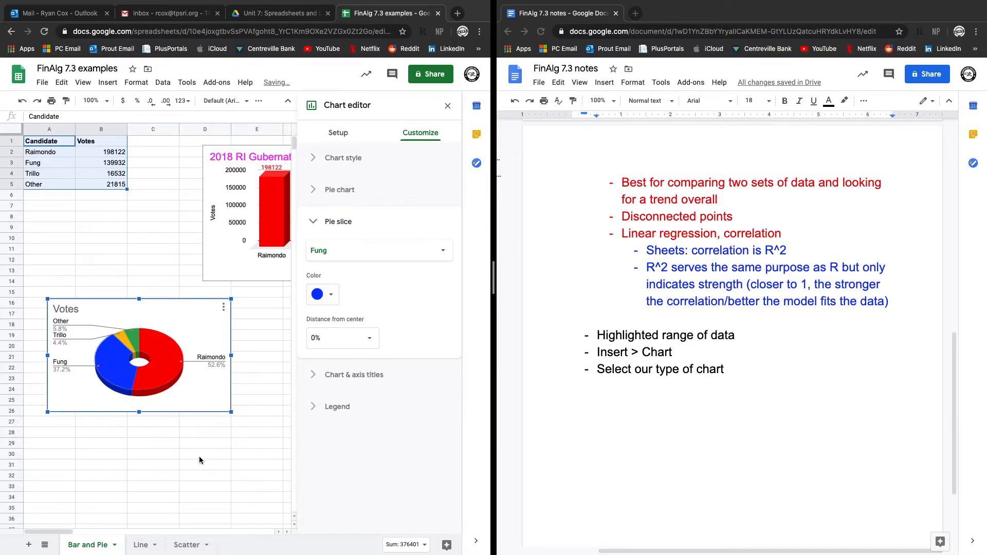
- Recolor the pie chart's Raimondo slice in the lighter standard blue and its Fung slice in red
click(169, 374)
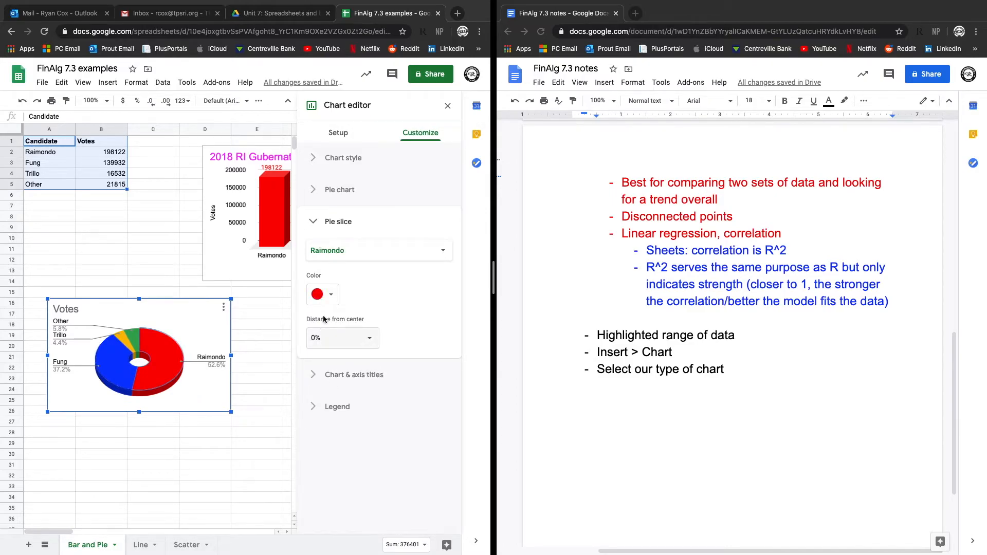
click(321, 295)
click(385, 348)
click(107, 360)
click(320, 295)
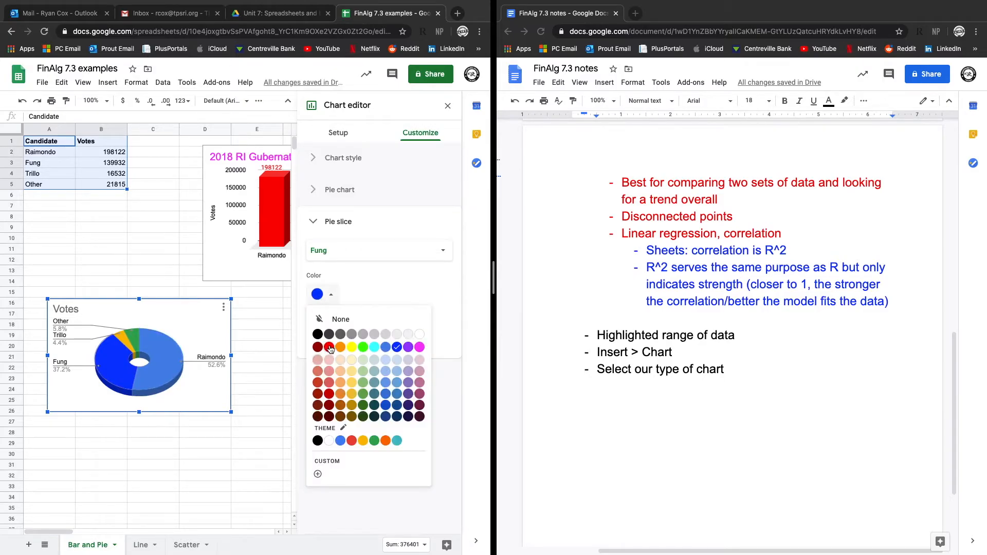
click(332, 348)
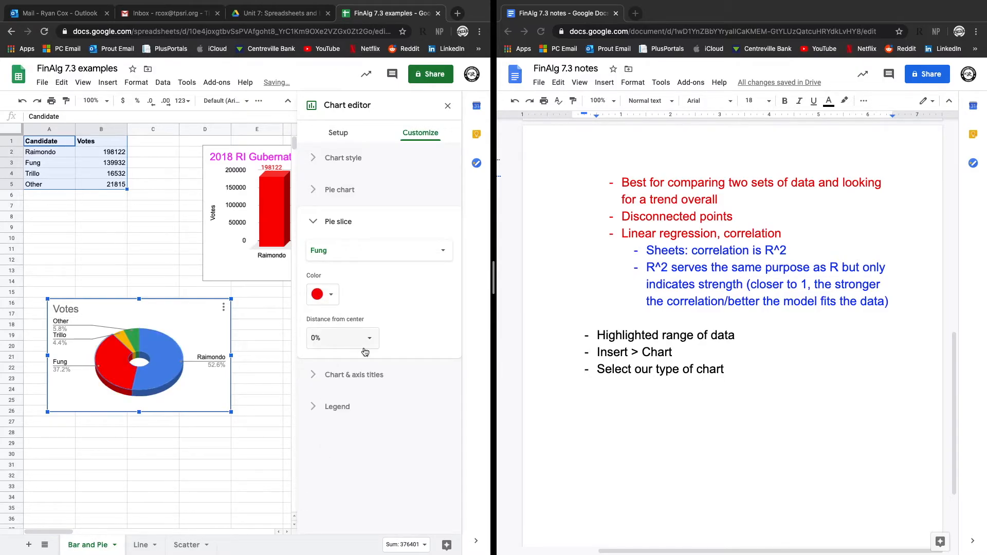
- Try a 50% distance from center for the Fung slice, then restore it to 0%
click(364, 348)
click(329, 394)
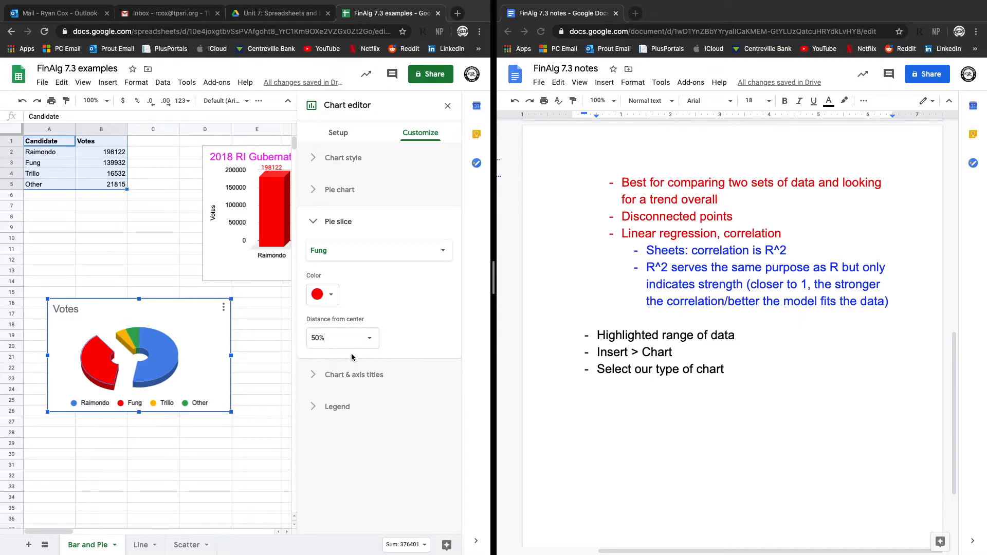
click(368, 339)
click(345, 359)
- Set the pie chart's title to "2018 RI Gubernatorial Election Results"
click(353, 377)
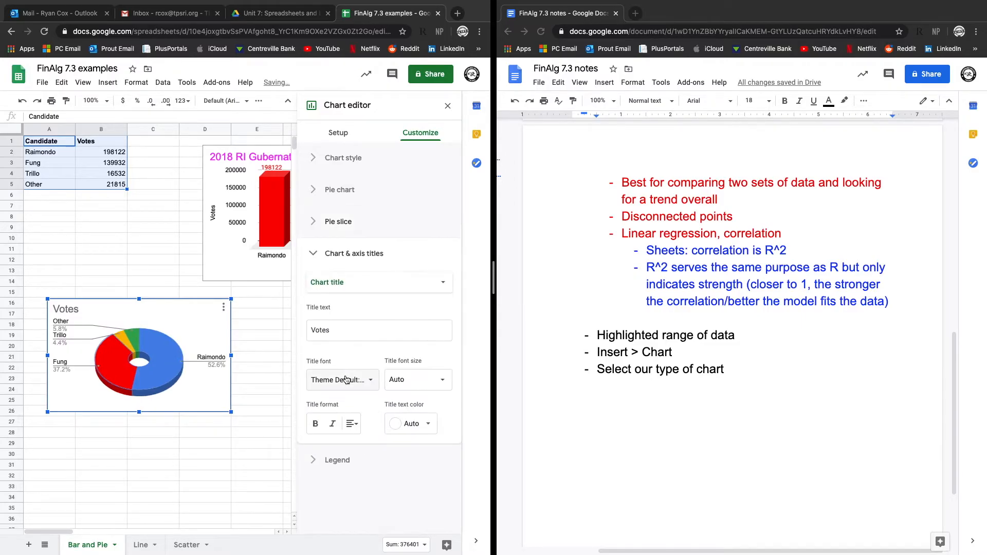
click(346, 334)
double_click(308, 327)
text(RI)
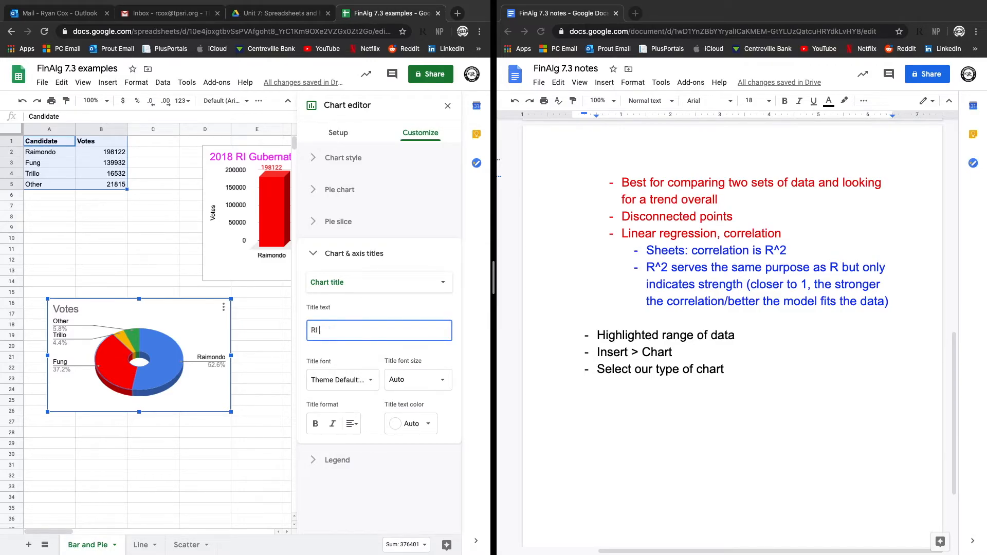
key(BackSpace)
key(BackSpace)
key(BackSpace)
text(2018 RI Guern)
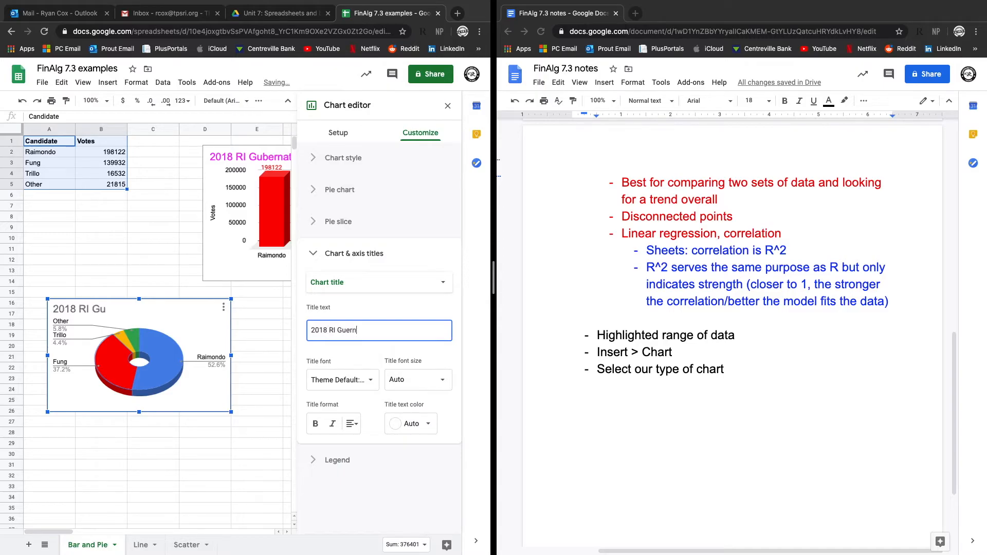
text(atorial)
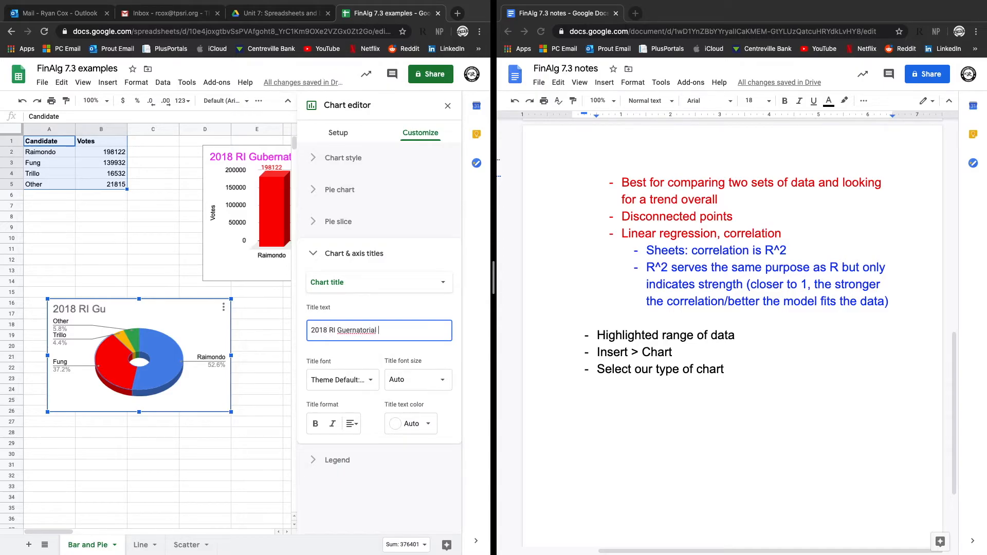
key(BackSpace)
key(BackSpace)
key(BackSpace)
key(BackSpace)
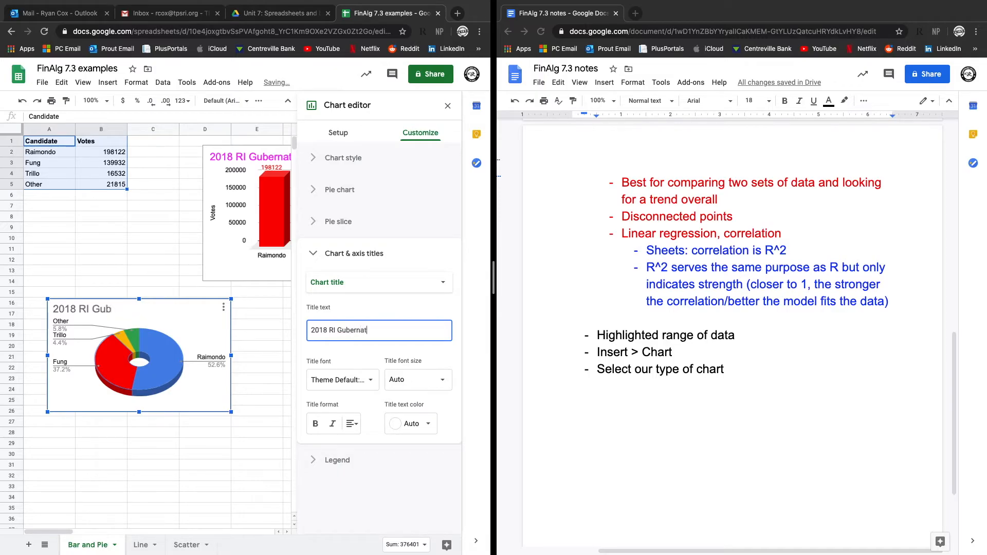
text(lection Results)
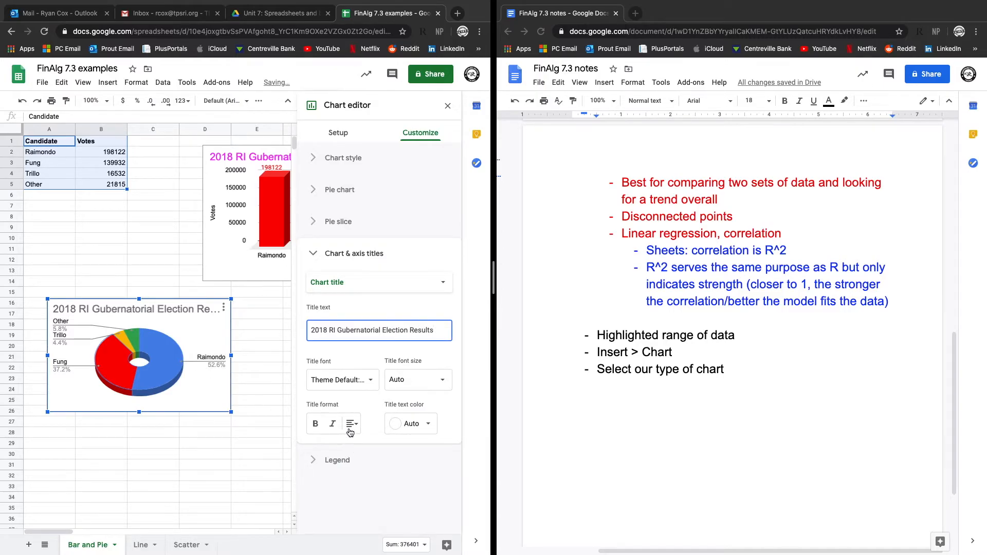
- Open the pie chart's legend settings and enlarge the chart so that its full title fits
click(327, 462)
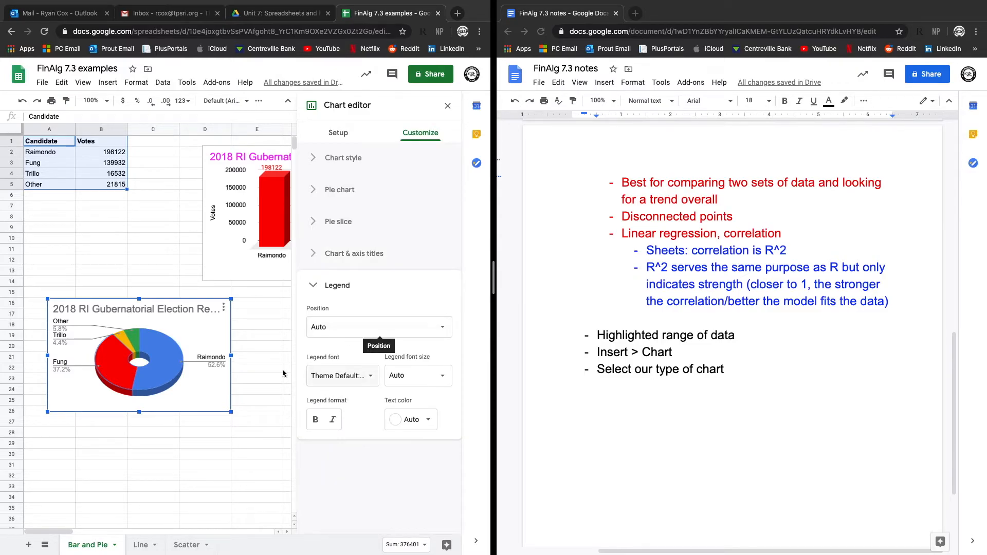
drag(232, 414, 277, 442)
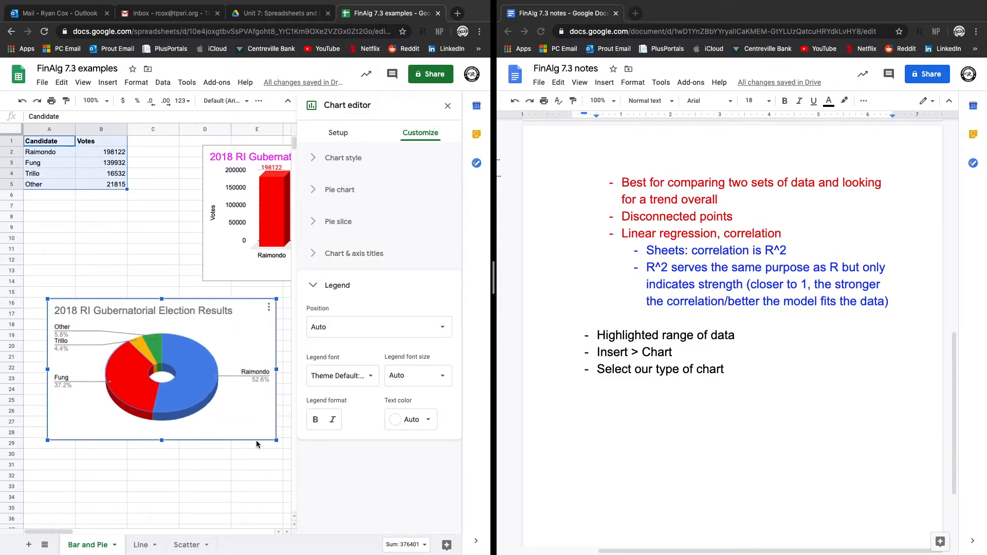
click(346, 329)
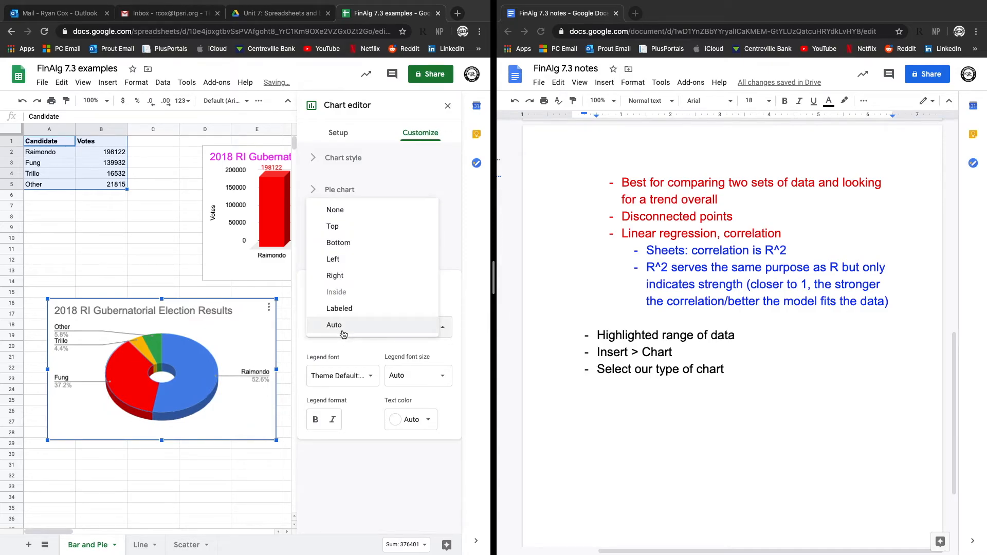
click(212, 396)
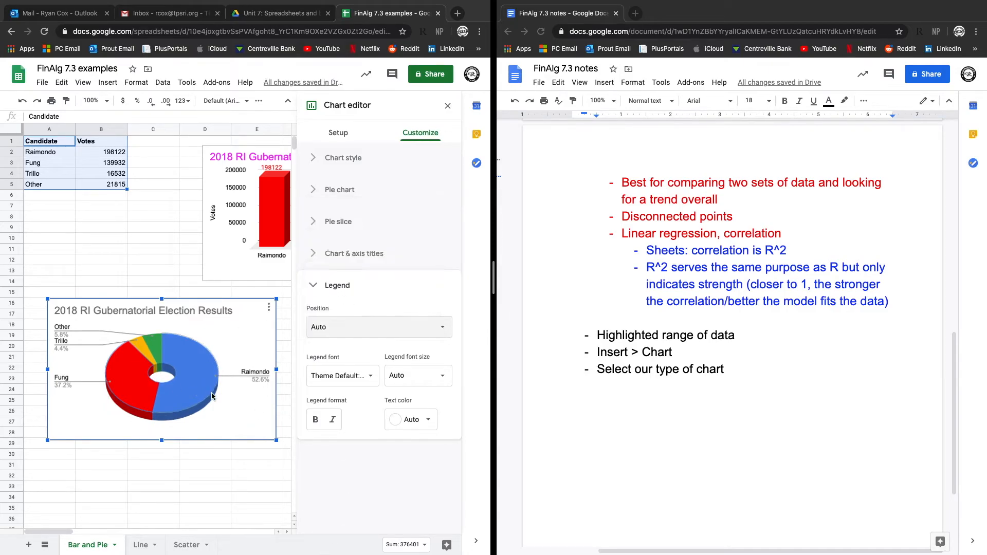
click(212, 395)
click(240, 375)
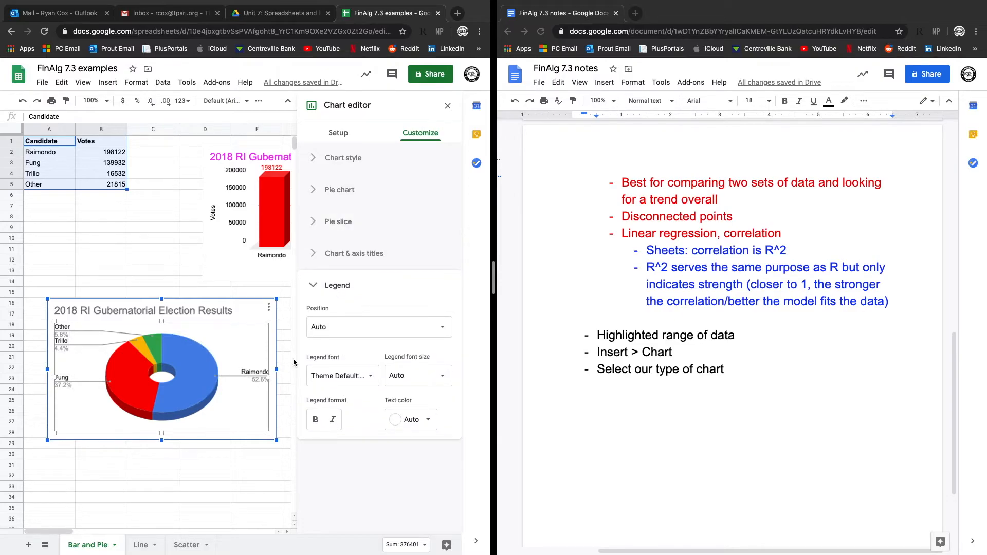
- Try the Bottom, Top and Left legend positions on the pie chart, then set the legend position to Labeled
click(334, 327)
click(349, 250)
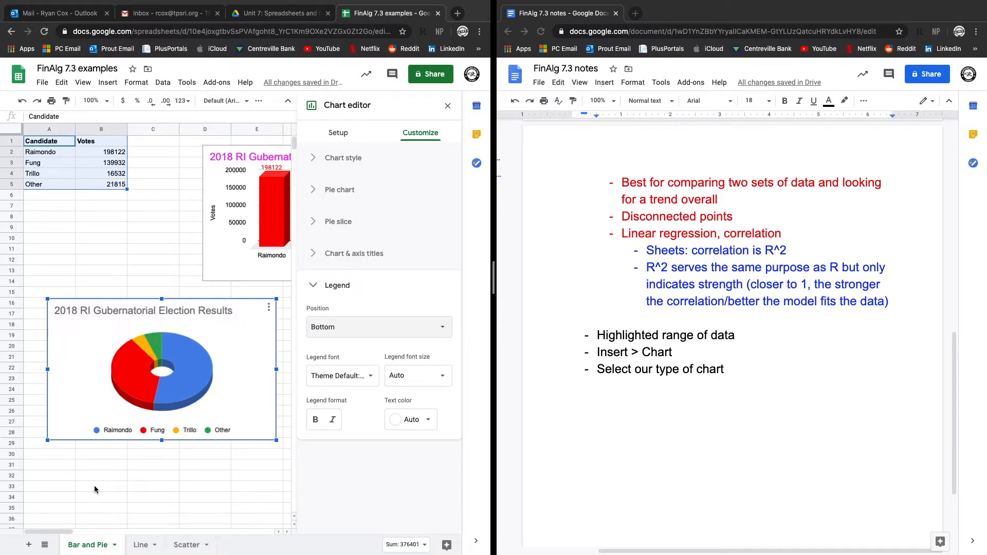
click(360, 332)
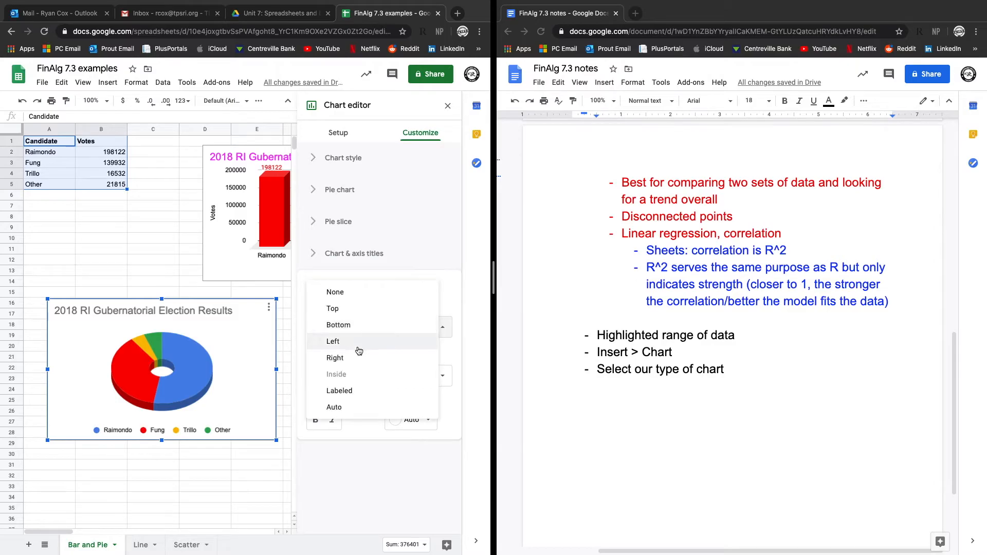
click(359, 310)
click(359, 333)
click(357, 358)
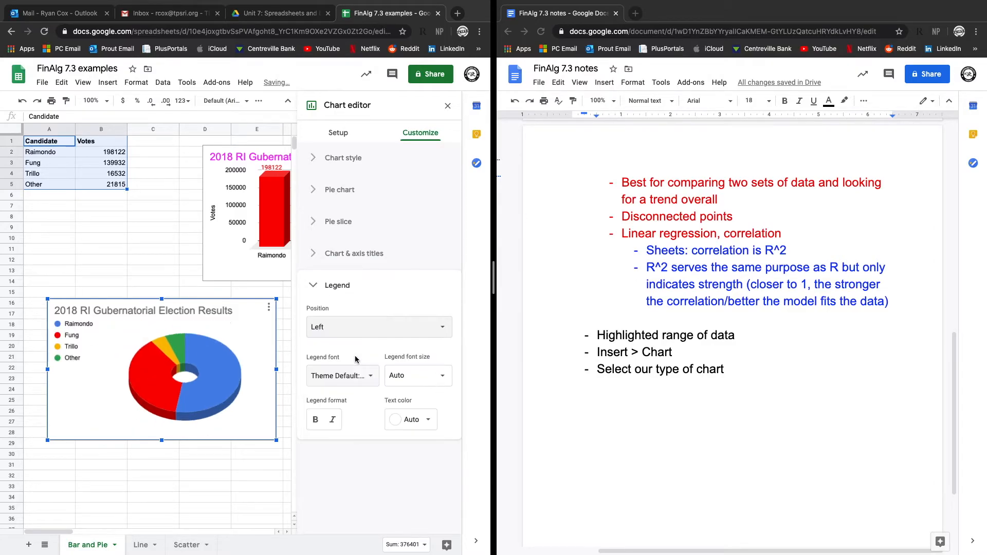
click(360, 331)
click(339, 374)
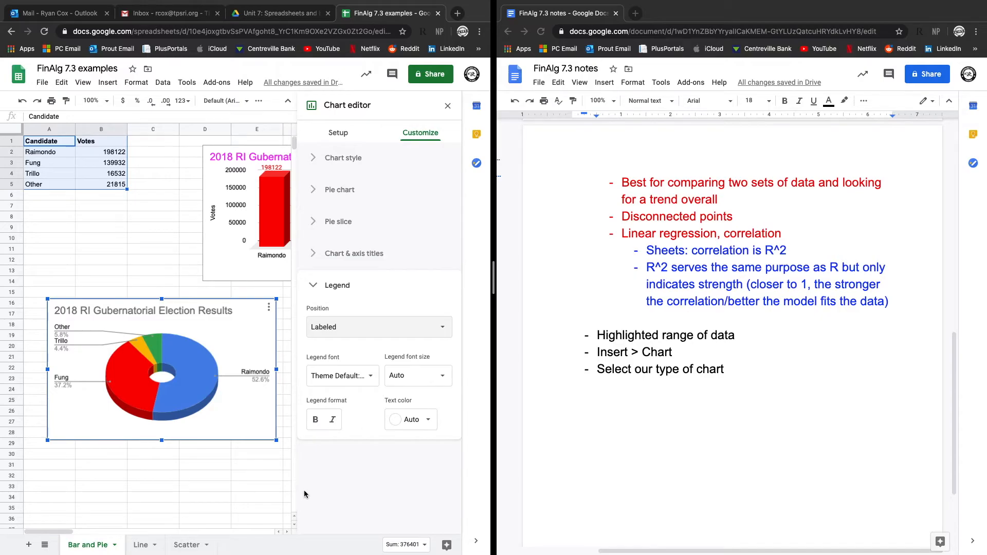
- Close the chart settings, move the pie chart directly below the column chart and narrow it to the same width
click(237, 478)
click(225, 336)
drag(198, 343, 363, 335)
drag(434, 362, 424, 361)
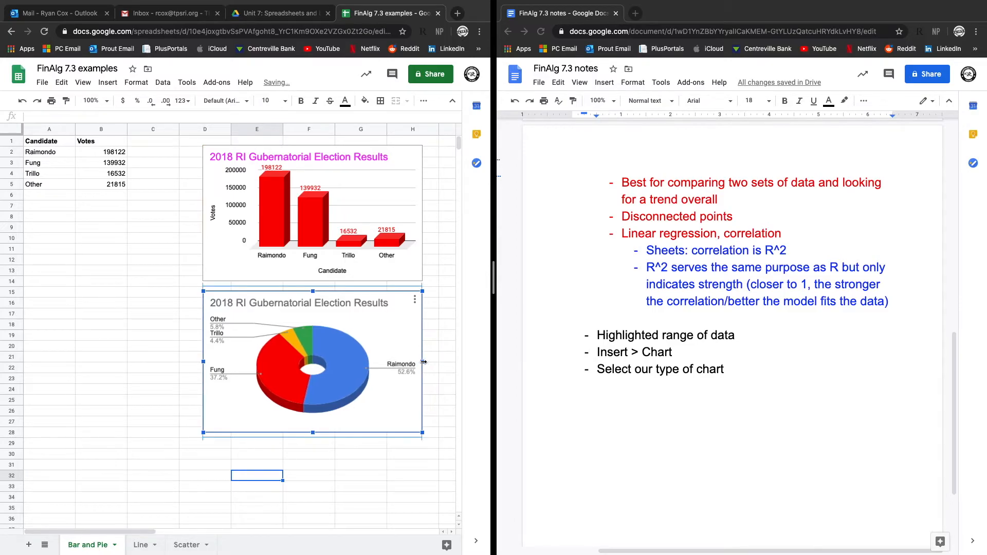
click(364, 455)
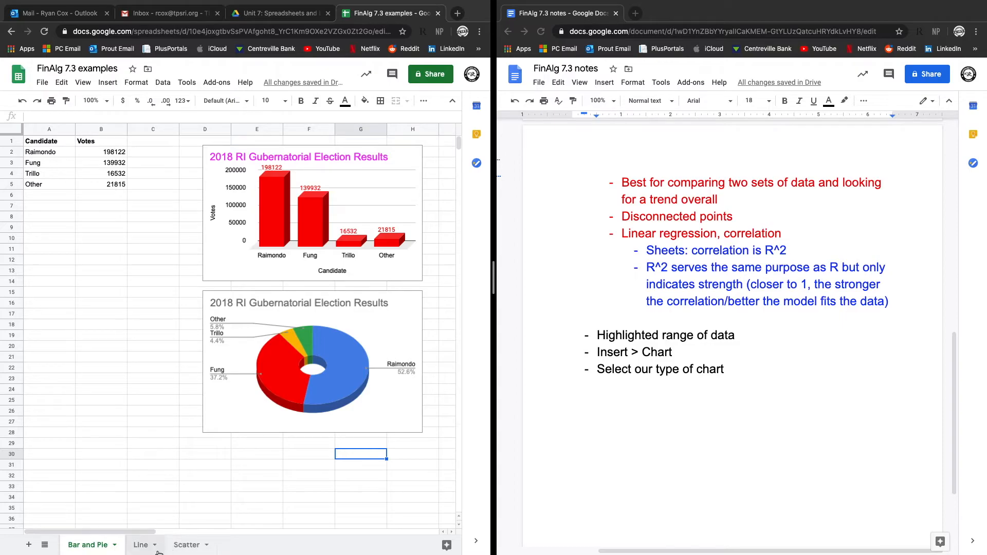
- On the Line sheet, insert a line chart from the Year and enrollment data in A1:B11, shrunk and placed below the table
click(141, 546)
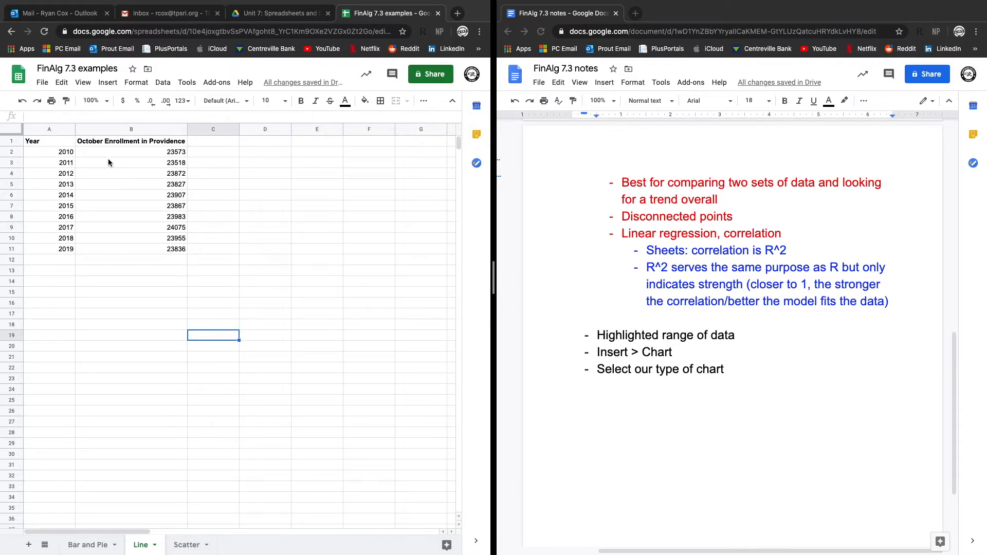
drag(167, 153, 175, 250)
click(158, 307)
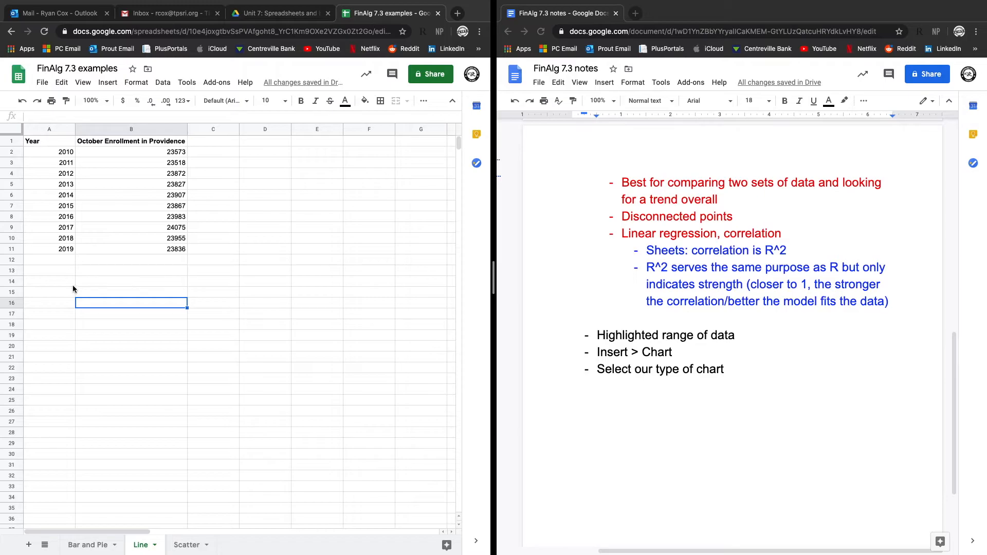
drag(64, 142, 118, 248)
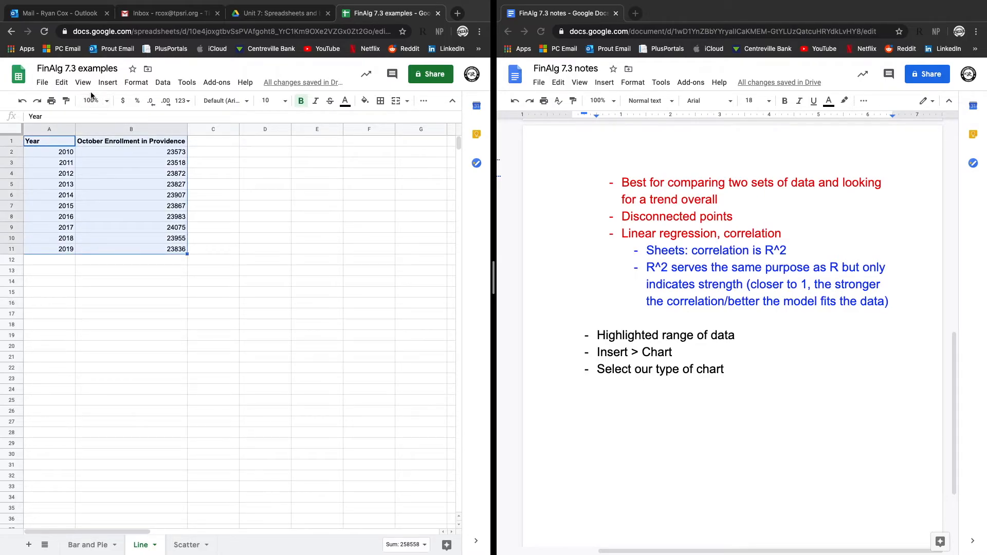
click(107, 82)
click(116, 230)
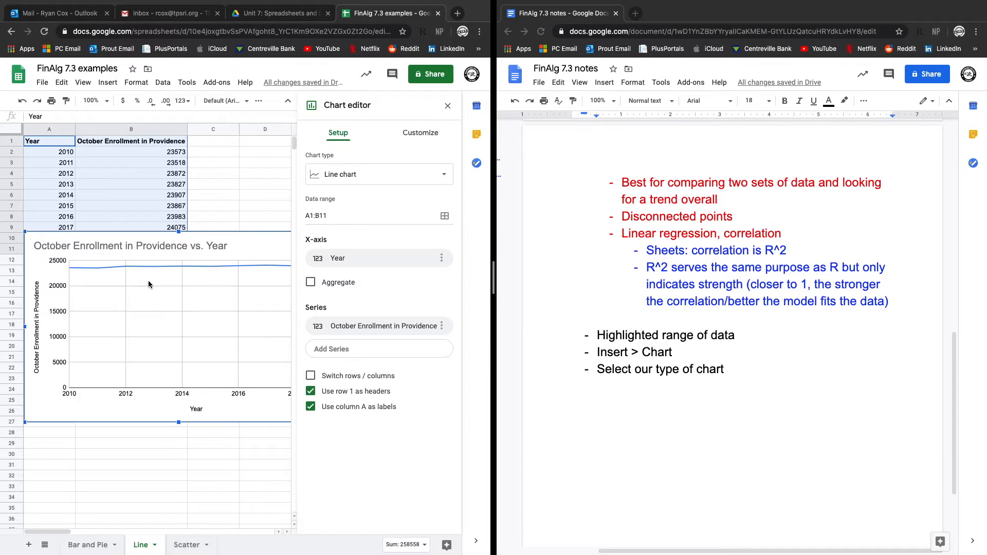
drag(24, 232, 98, 282)
drag(129, 332, 82, 325)
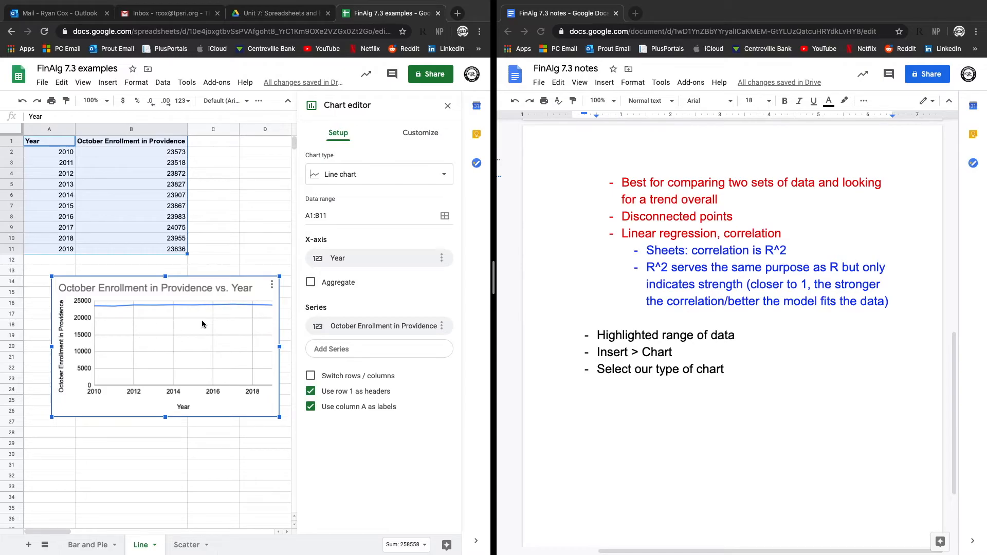
- Set the line chart's vertical axis to a minimum of 22000 and a maximum of 25000
click(419, 135)
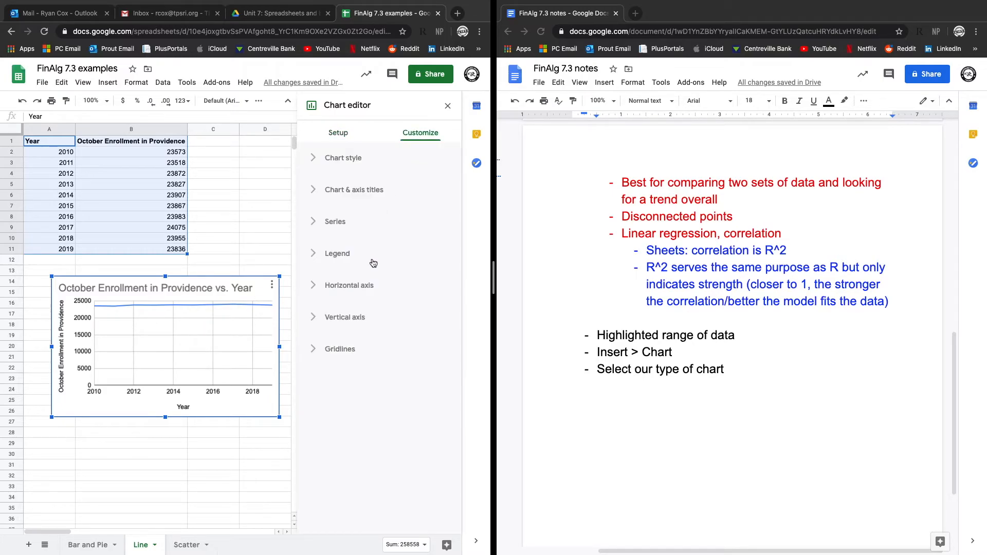
click(378, 322)
scroll(351, 346, down, 1)
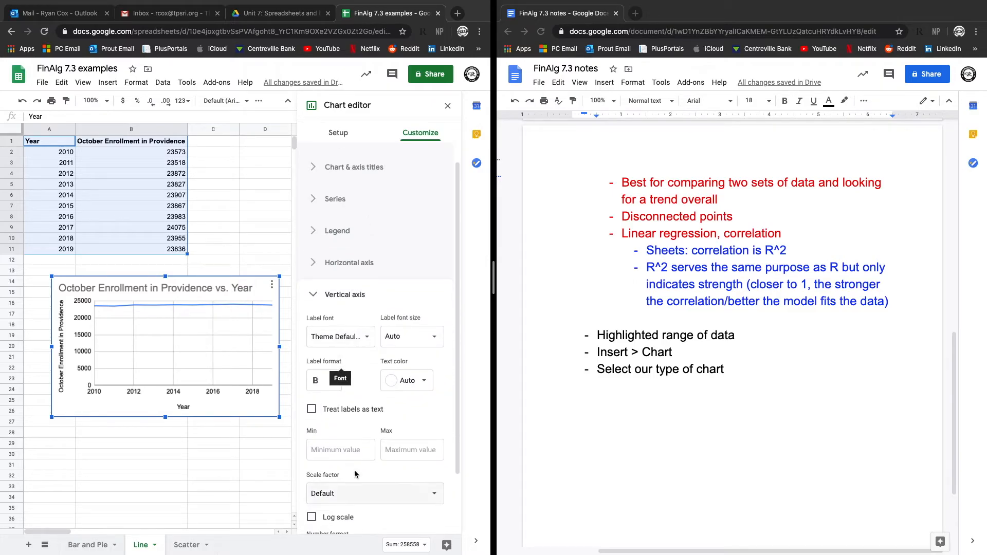
click(349, 446)
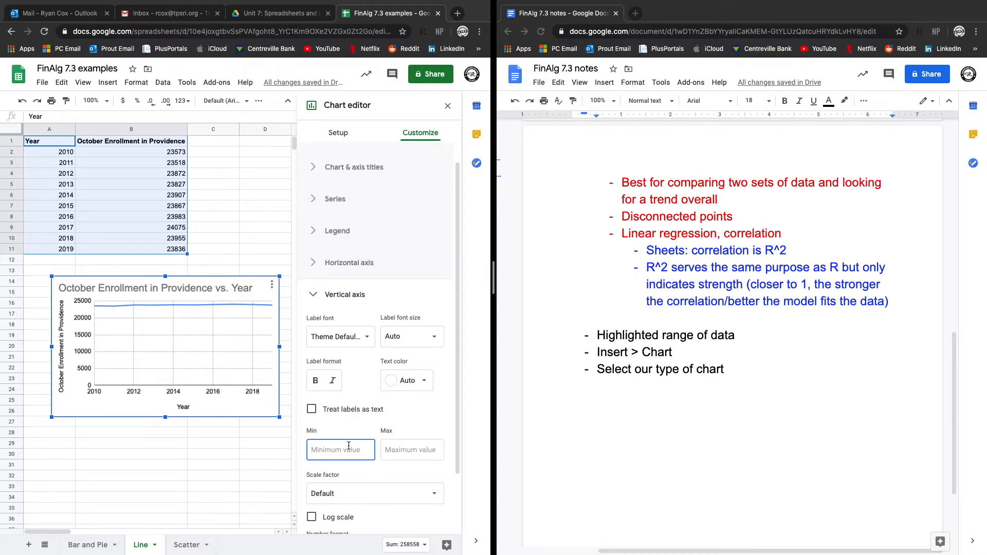
text(22000)
click(398, 449)
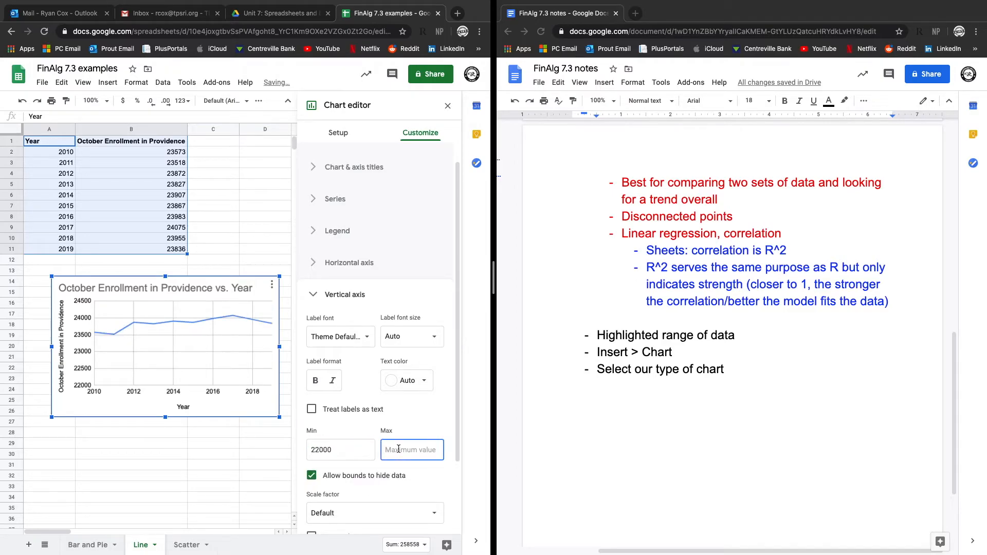
text(25000)
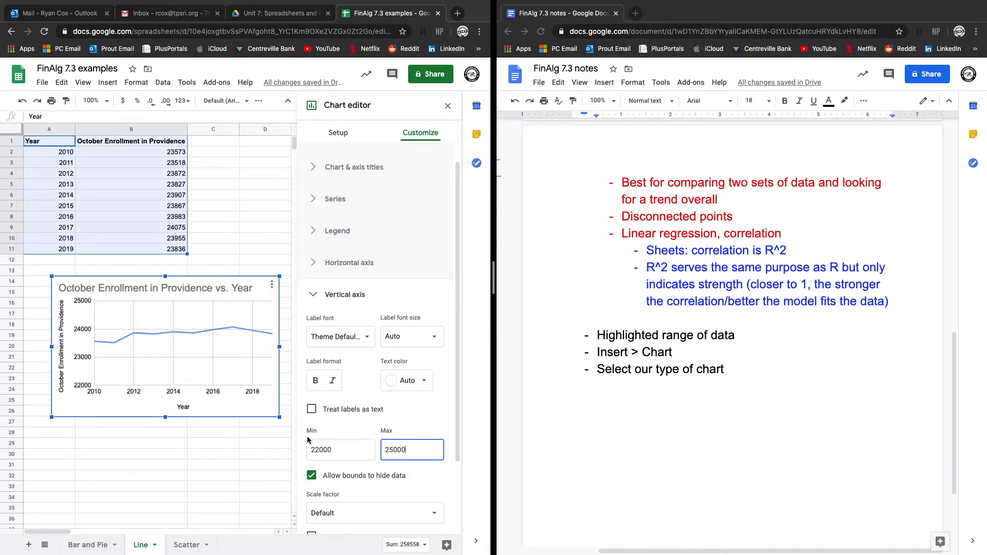
click(314, 450)
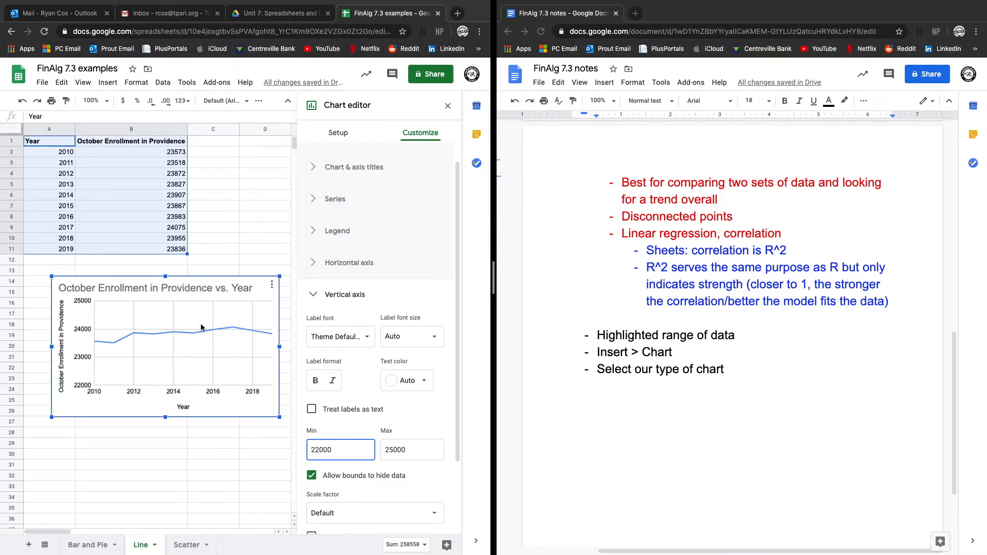
- Try a log scale on the line chart's horizontal axis, then turn it off and collapse the axis settings
click(339, 297)
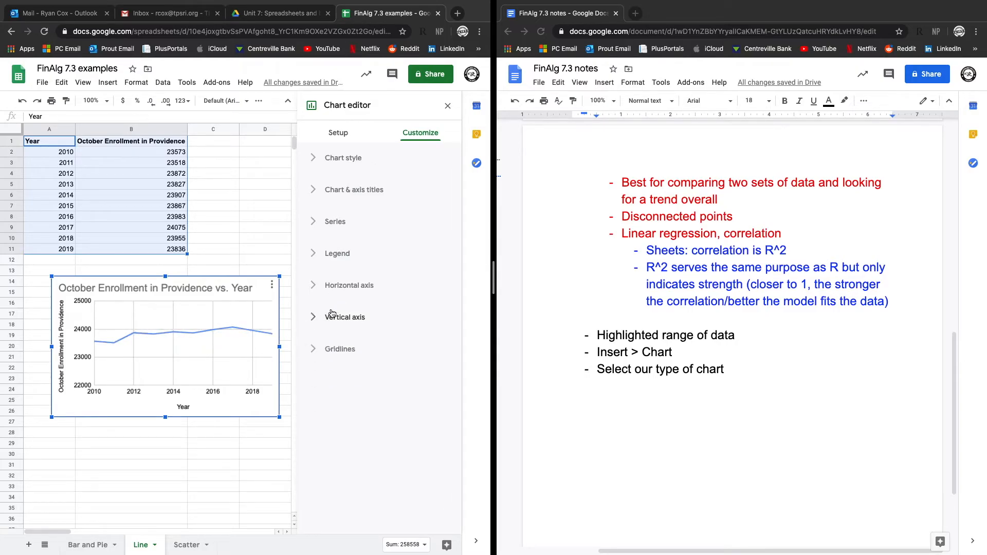
click(335, 317)
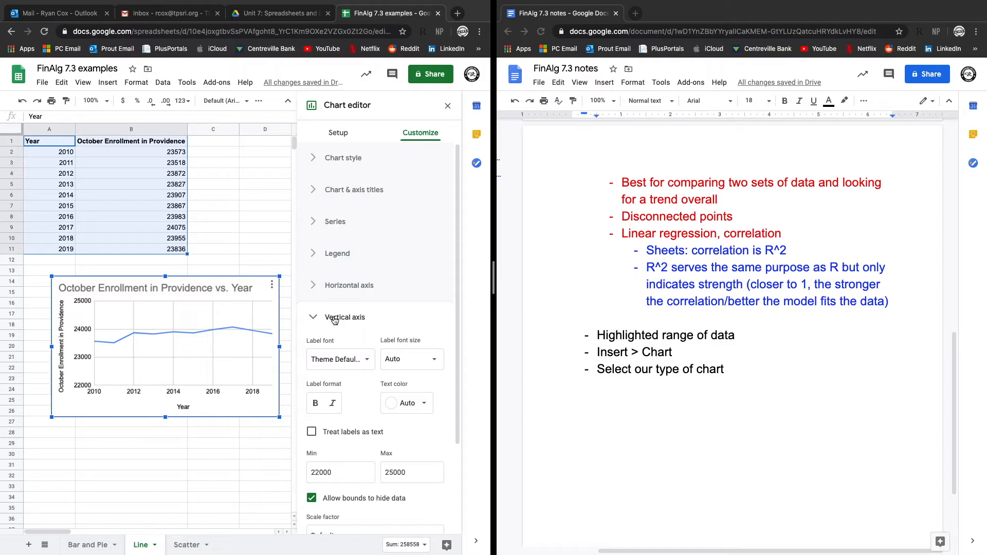
click(335, 319)
click(341, 287)
scroll(360, 462, down, 3)
click(375, 432)
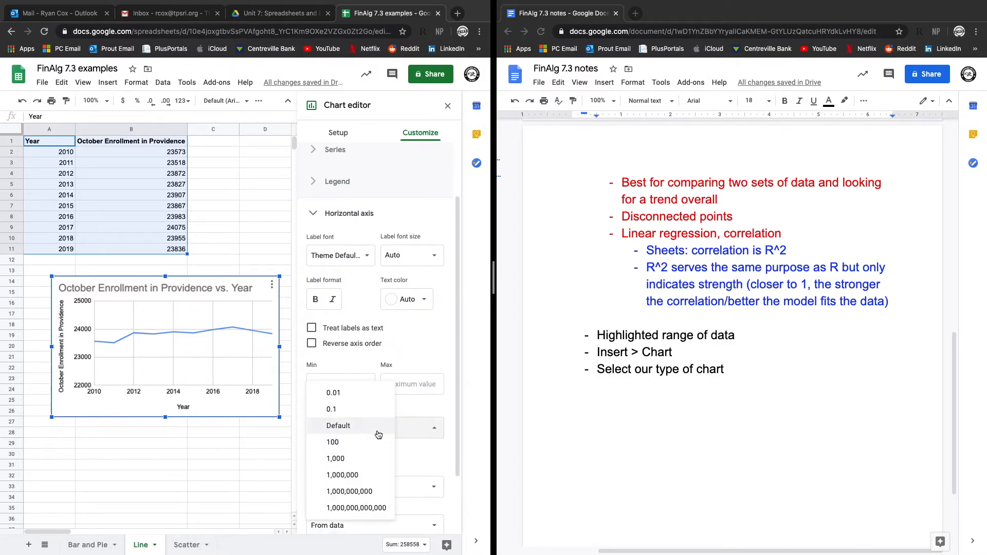
click(416, 448)
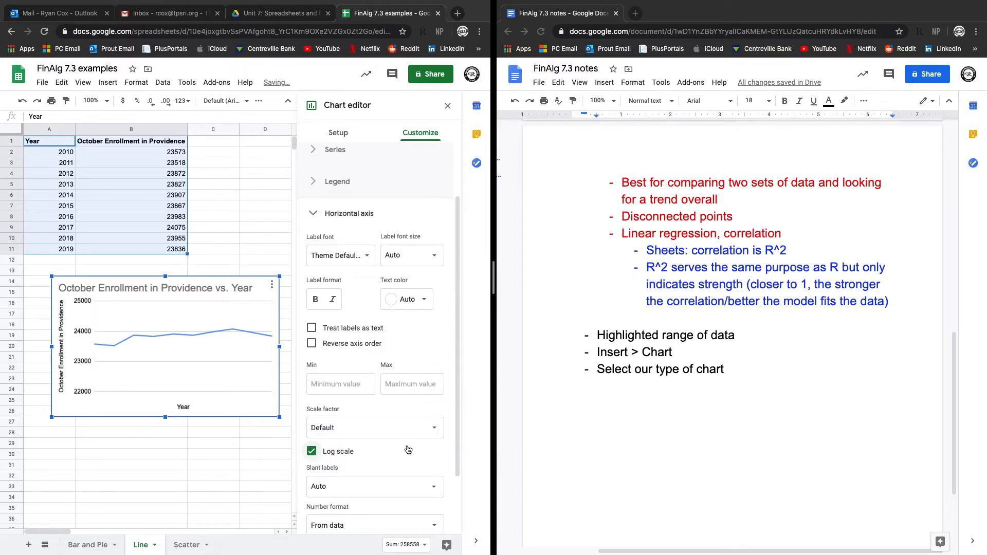
scroll(407, 449, down, 1)
click(402, 417)
click(401, 416)
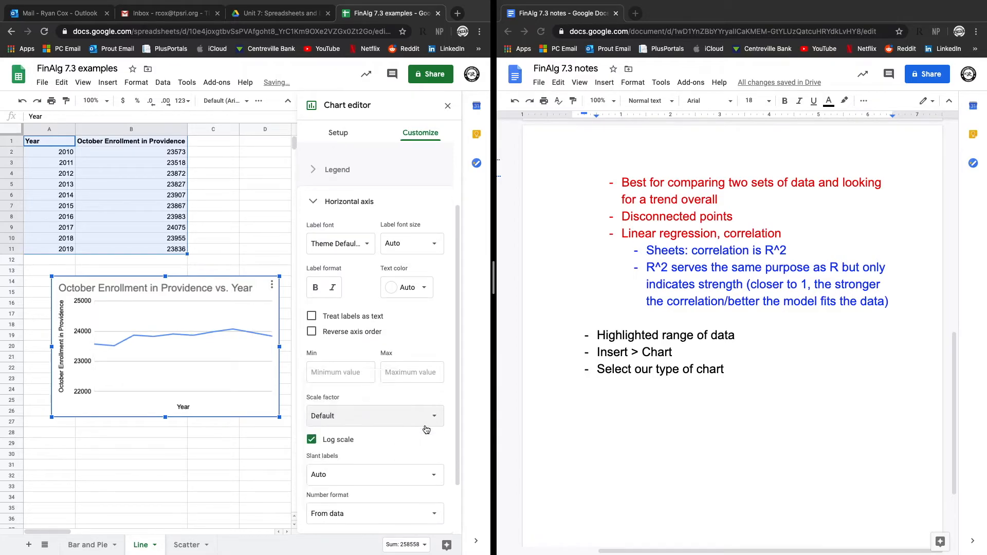
click(311, 440)
click(334, 206)
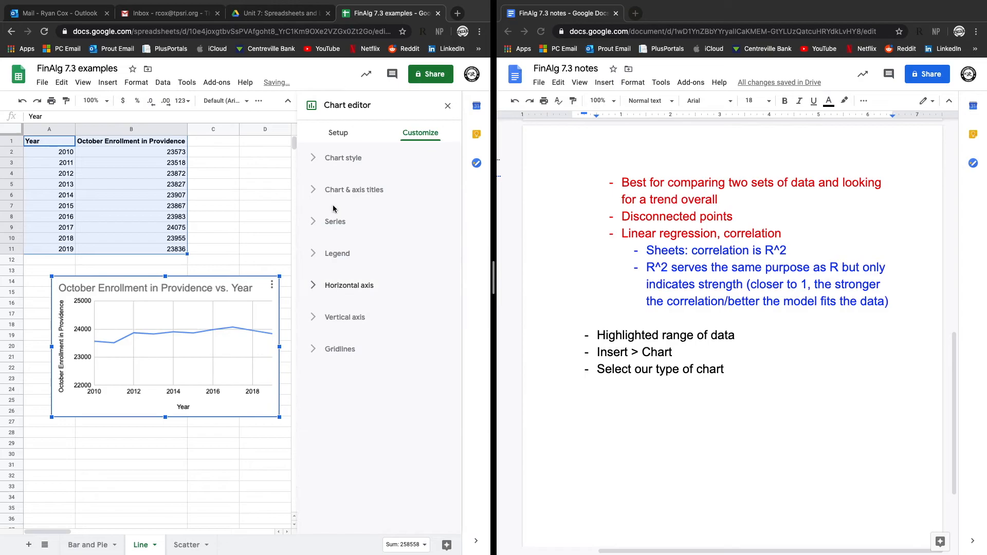
- Examine the line chart's horizontal axis options, including the scale factor choices, and the vertical axis options
click(335, 279)
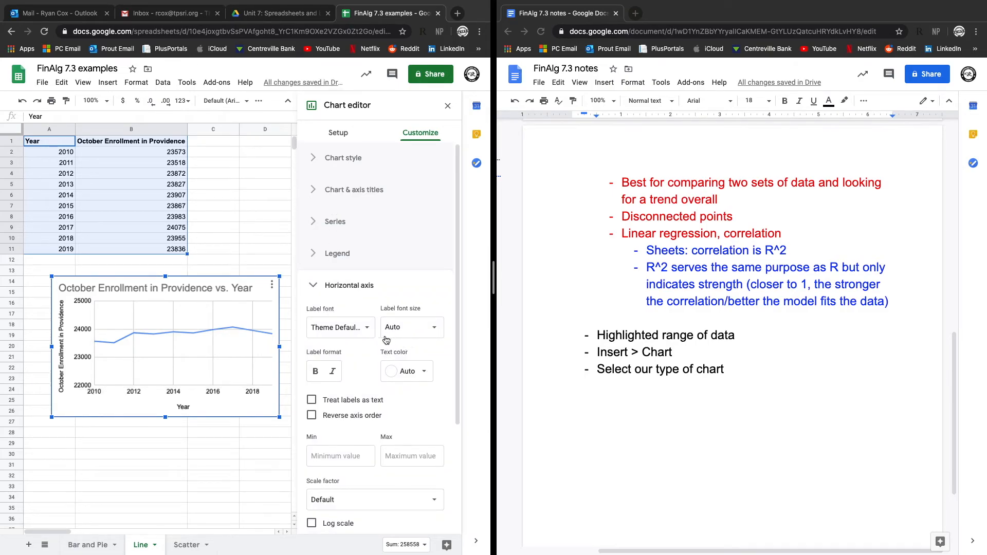
scroll(363, 406, down, 1)
scroll(363, 407, down, 3)
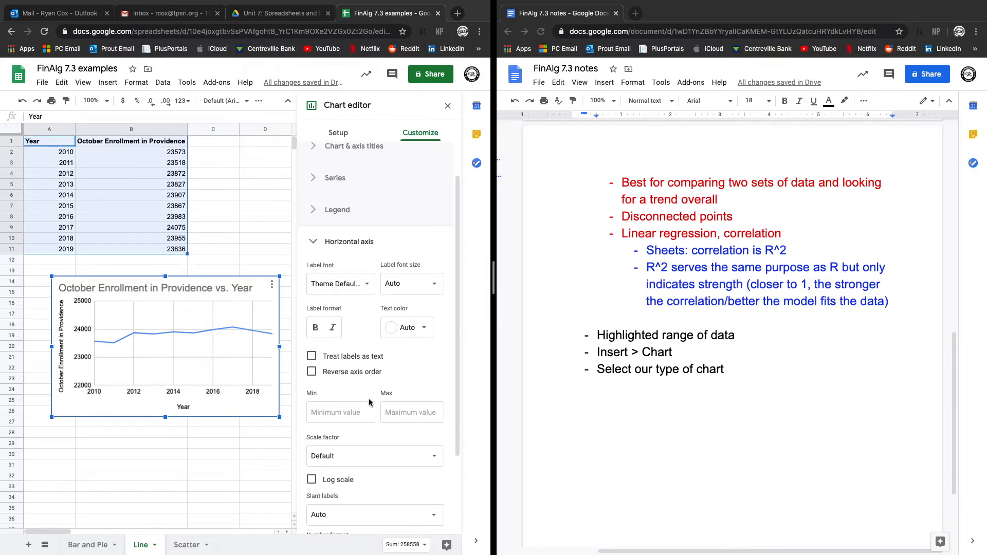
scroll(373, 364, down, 4)
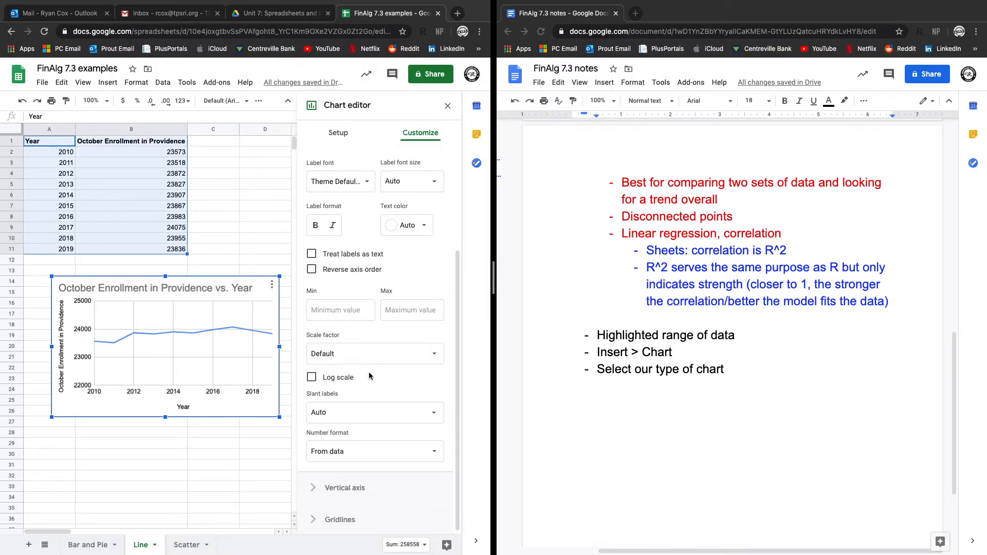
click(366, 455)
click(385, 361)
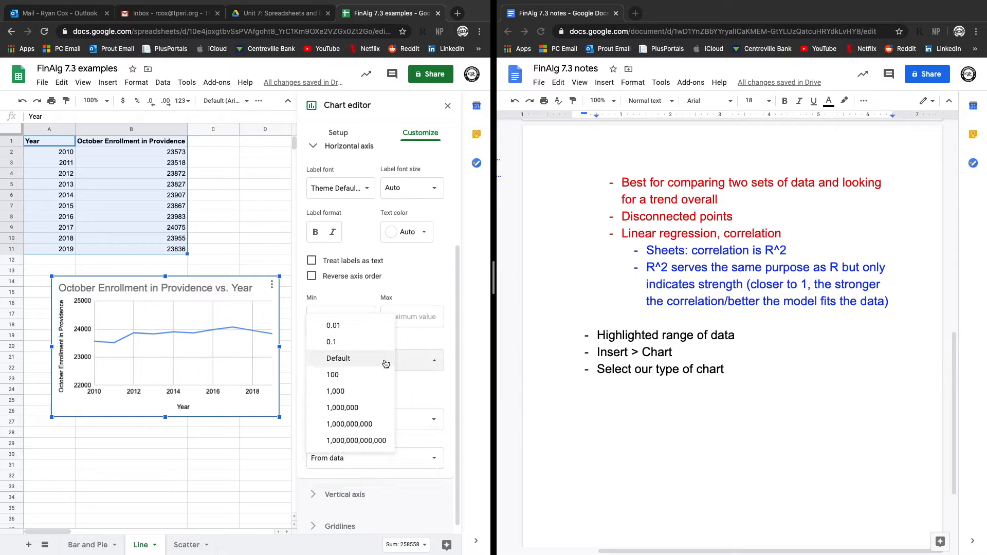
click(385, 342)
click(392, 364)
click(385, 375)
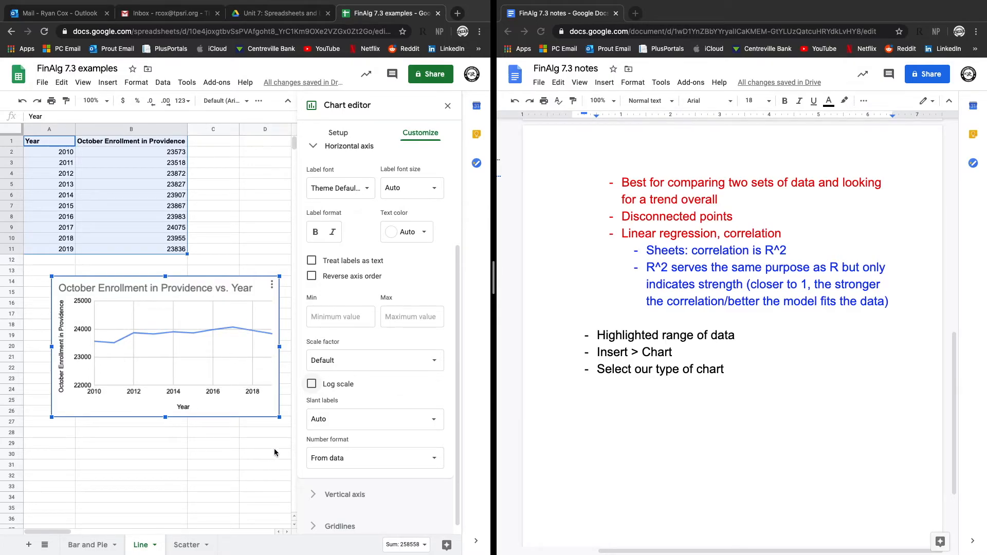
click(333, 495)
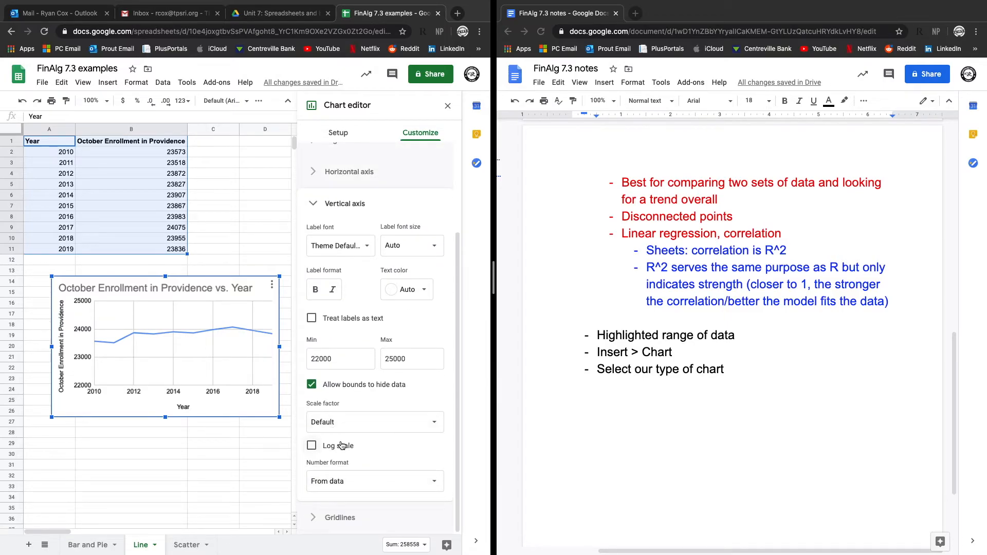
scroll(342, 446, up, 1)
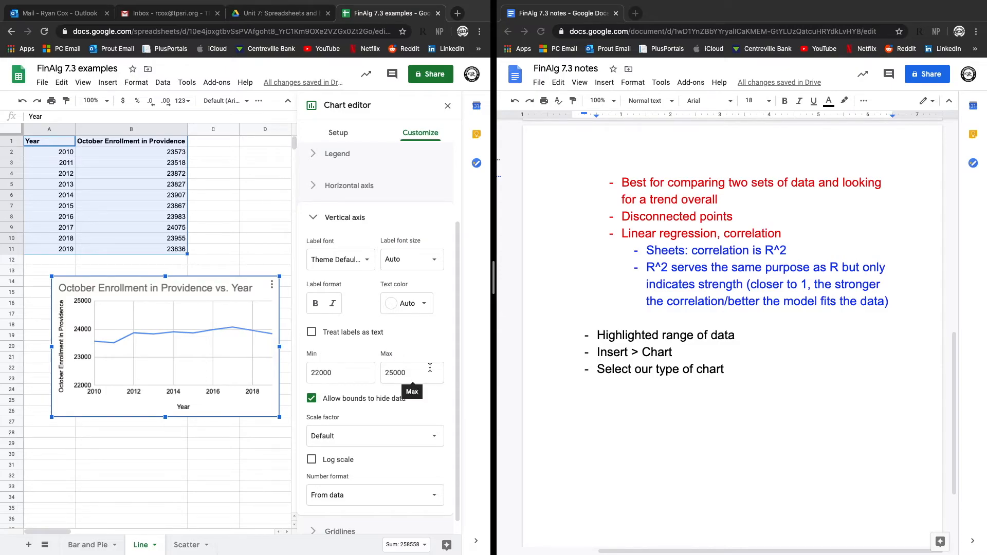
- Close the chart settings and move the line chart up beside the enrollment table
click(195, 453)
click(271, 291)
drag(173, 369, 339, 248)
click(247, 371)
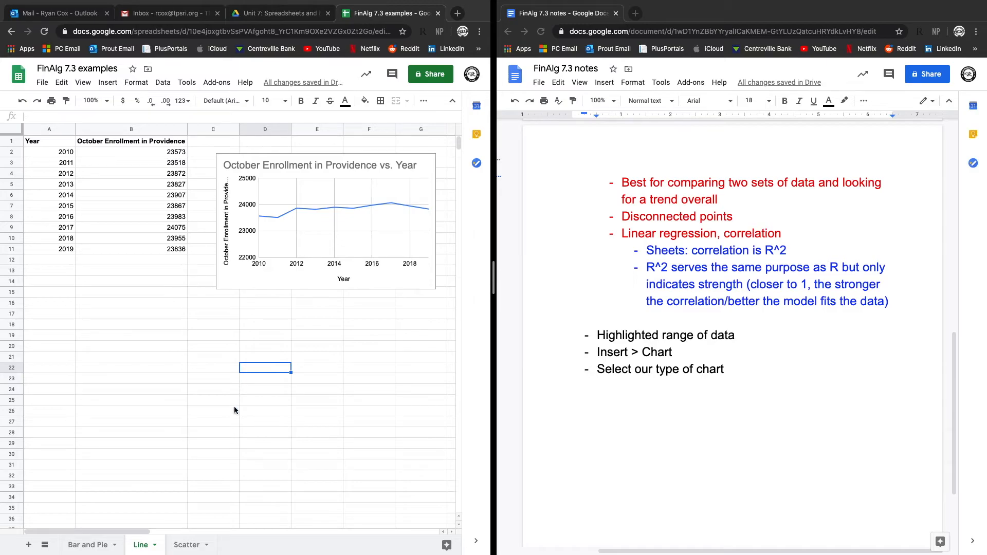
- Open the Scatter sheet and review its team wins, first-string goalie saves, season and team columns
click(193, 545)
click(355, 334)
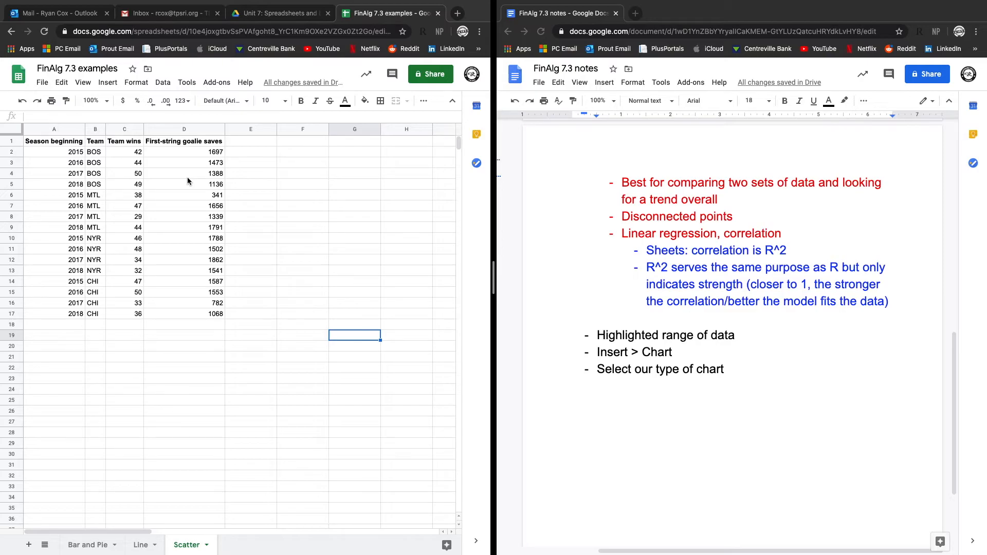
drag(124, 152, 130, 313)
drag(175, 151, 200, 316)
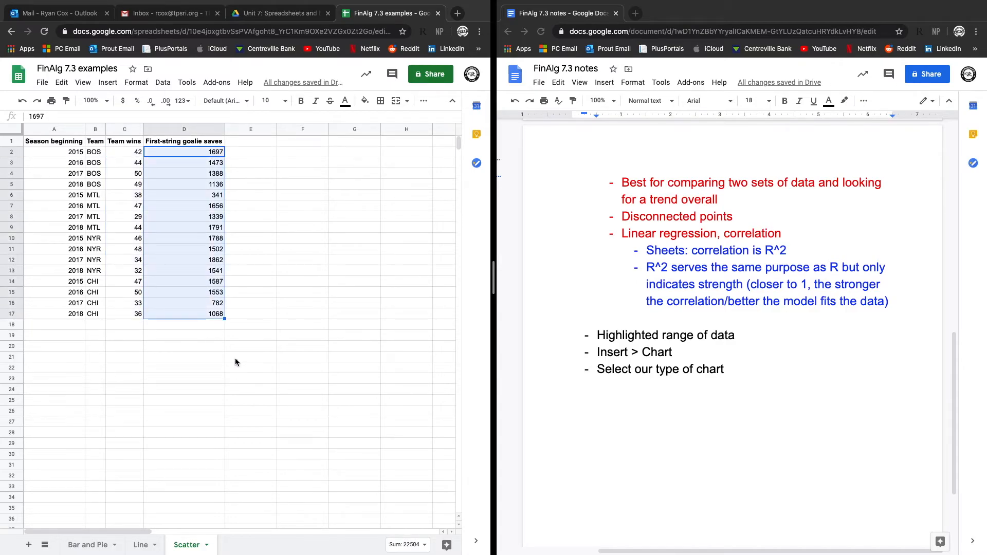
click(235, 360)
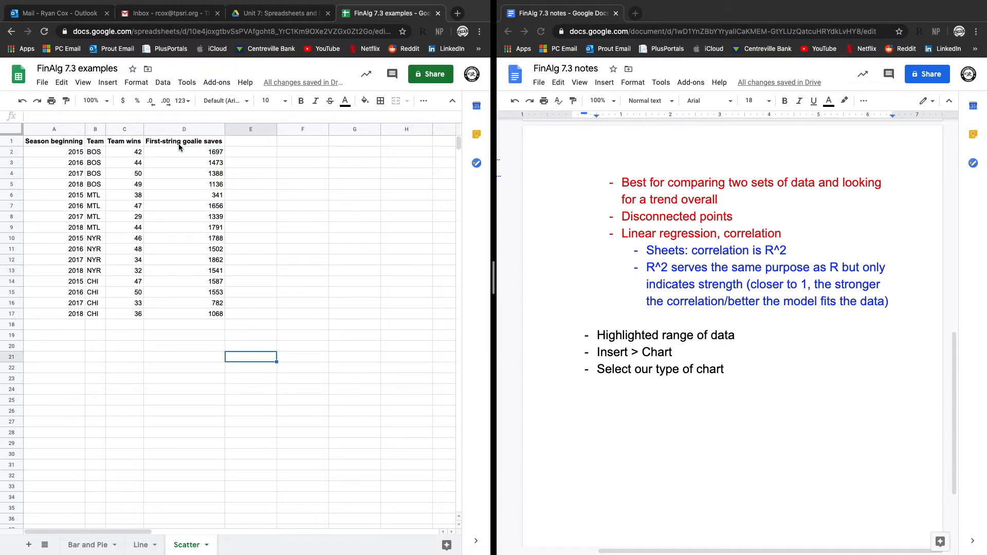
drag(133, 145, 189, 314)
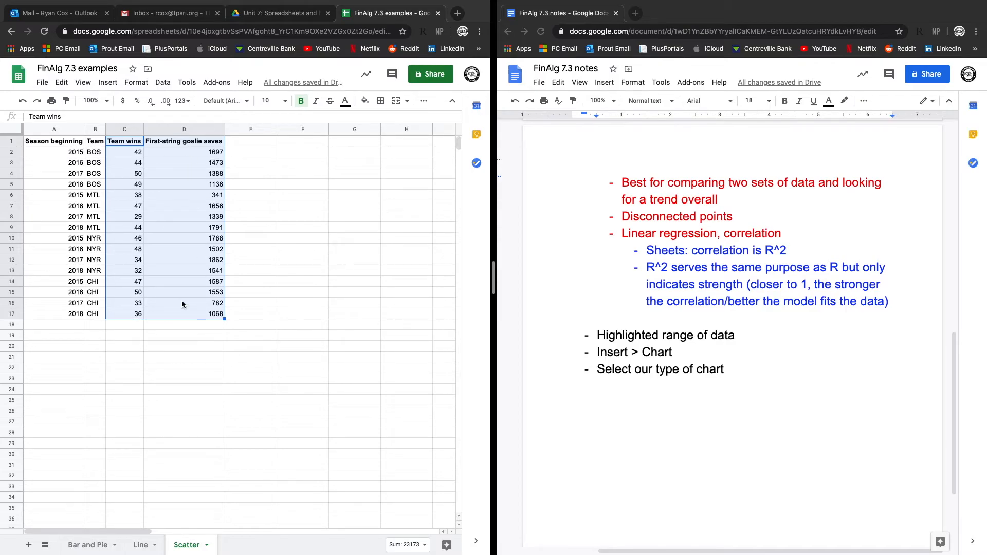
drag(52, 141, 94, 322)
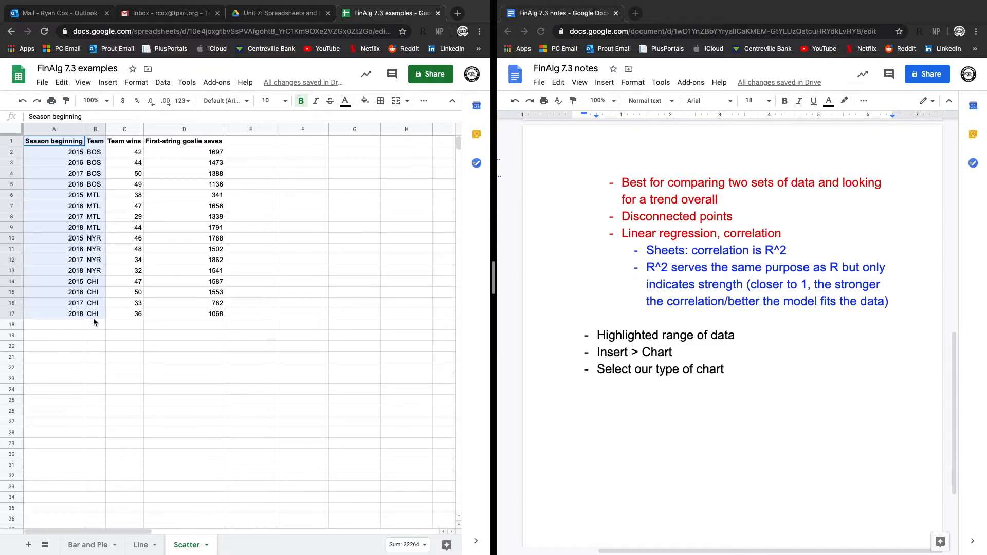
drag(93, 322, 93, 322)
- Insert a scatter chart from the team wins and goalie saves data in C1:D17, shrunk and placed below the table
drag(138, 142, 179, 314)
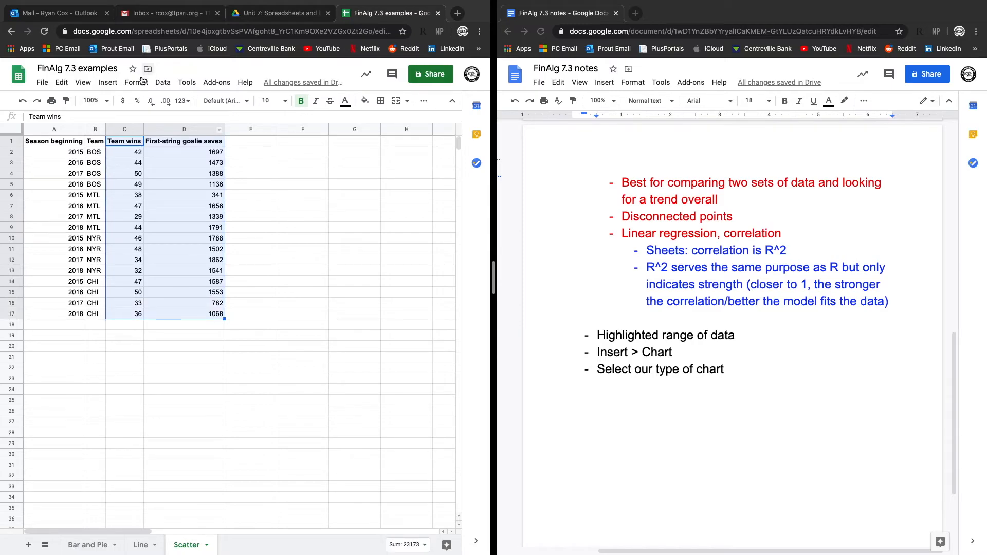
click(113, 84)
click(120, 225)
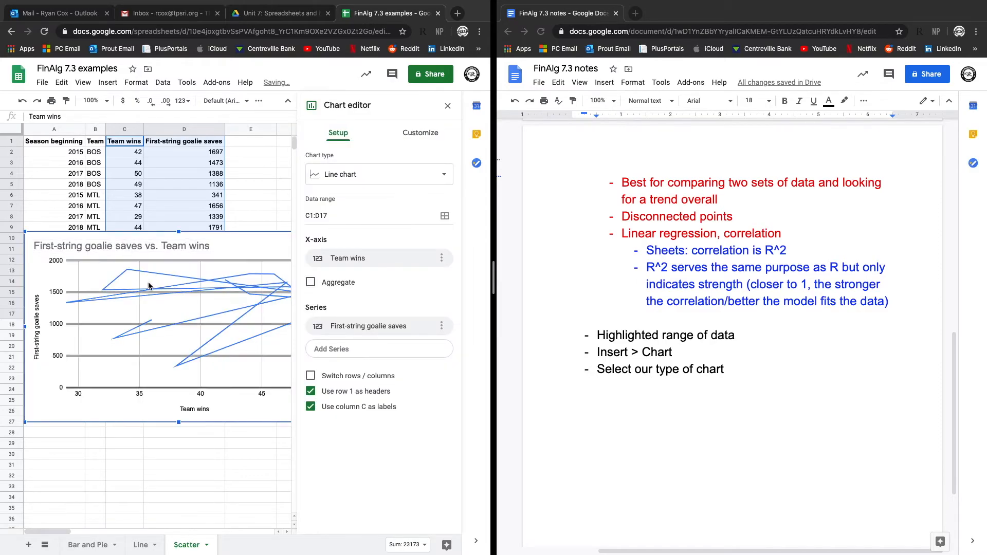
click(387, 177)
scroll(376, 360, down, 5)
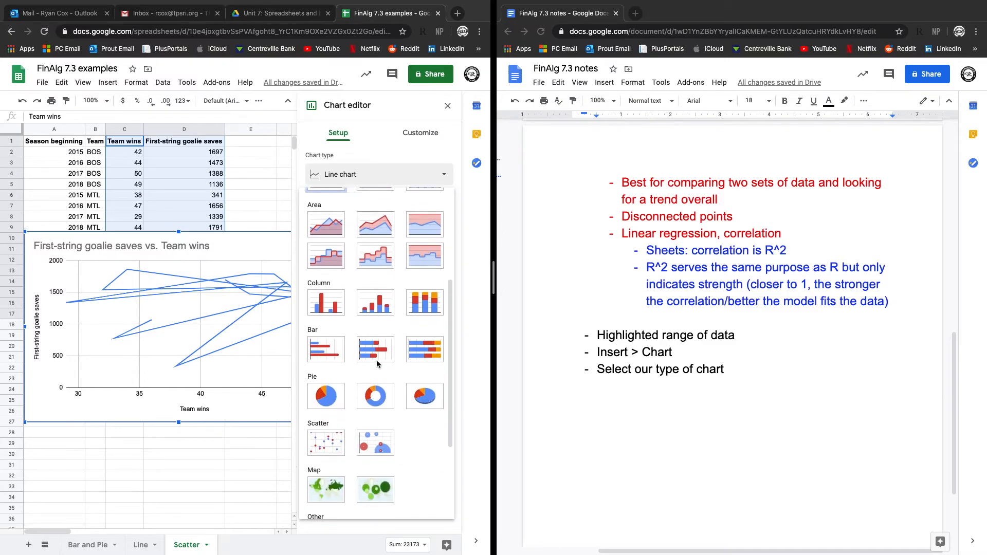
click(323, 407)
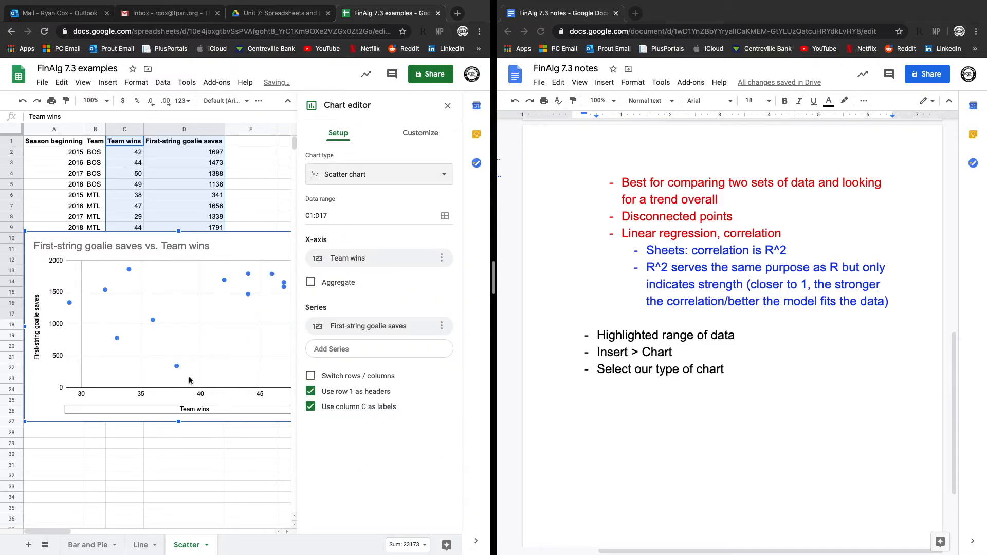
drag(24, 231, 31, 334)
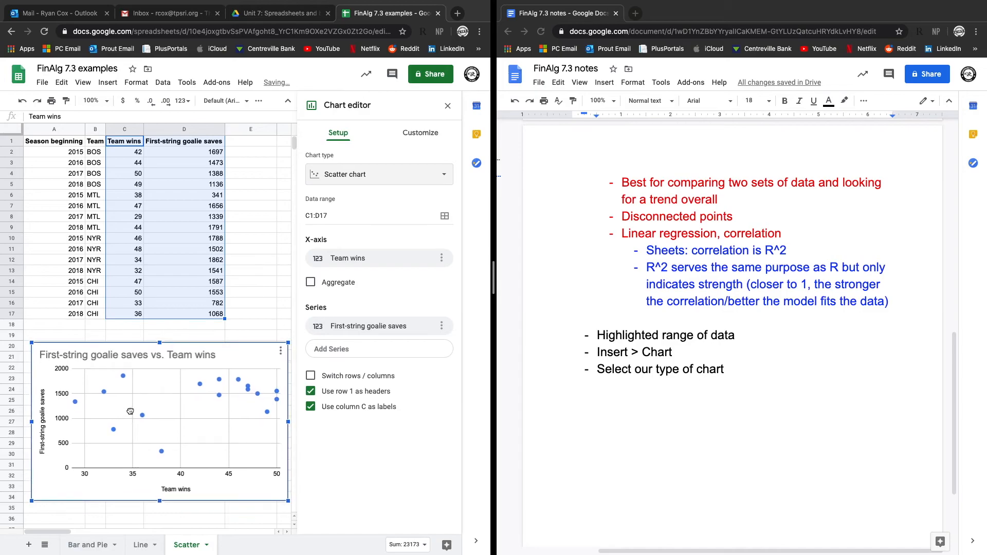
- Change the scatter chart's First-string goalie saves series color to pure blue
click(417, 139)
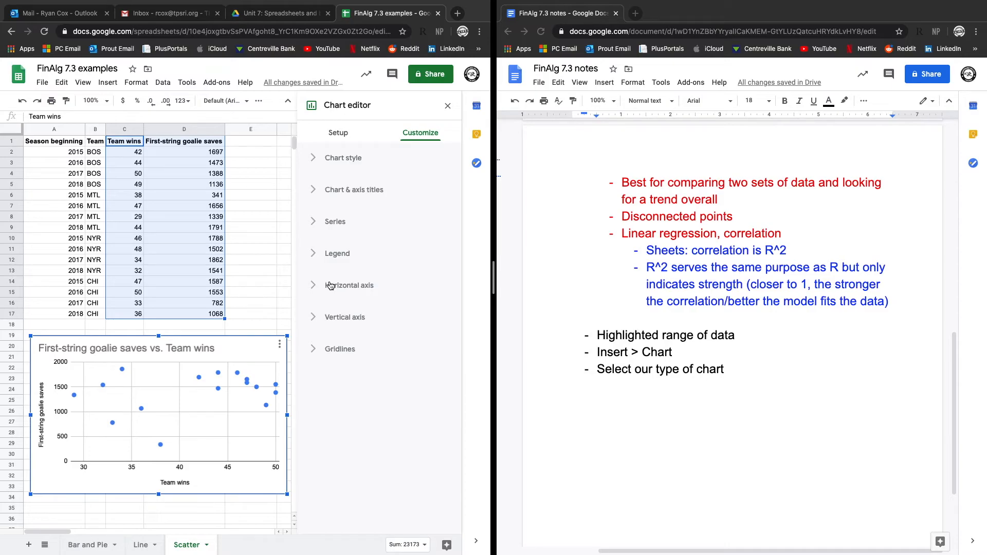
click(337, 194)
click(337, 191)
click(334, 220)
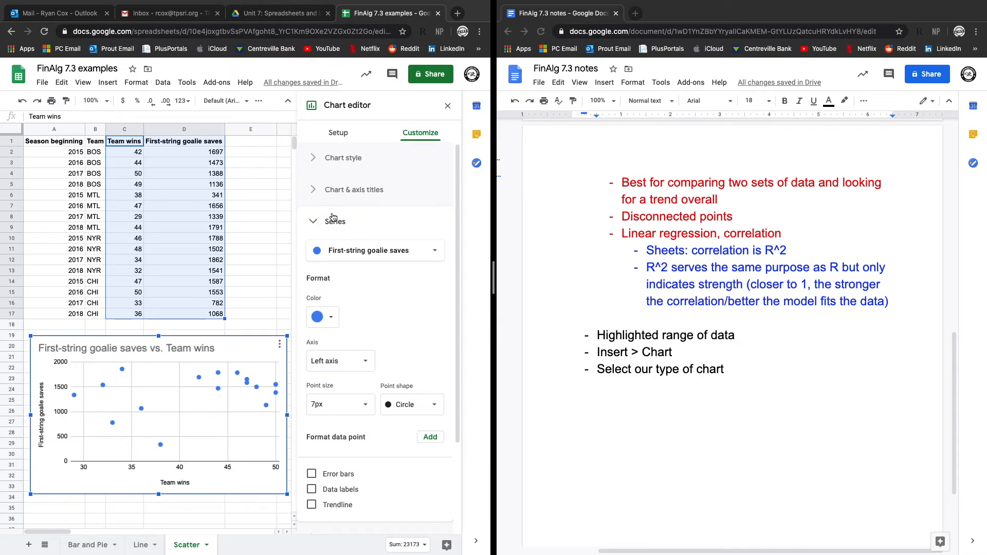
scroll(344, 225, down, 2)
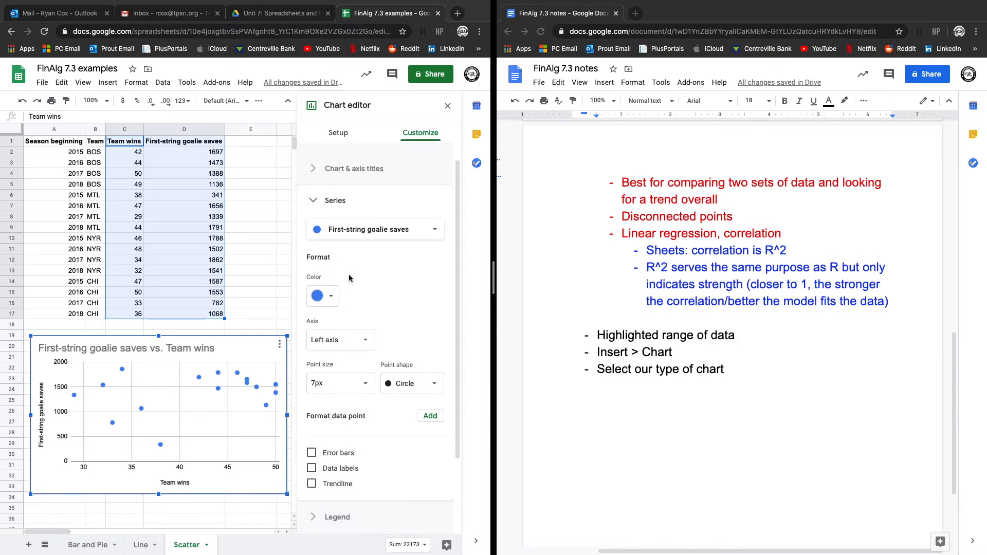
click(329, 245)
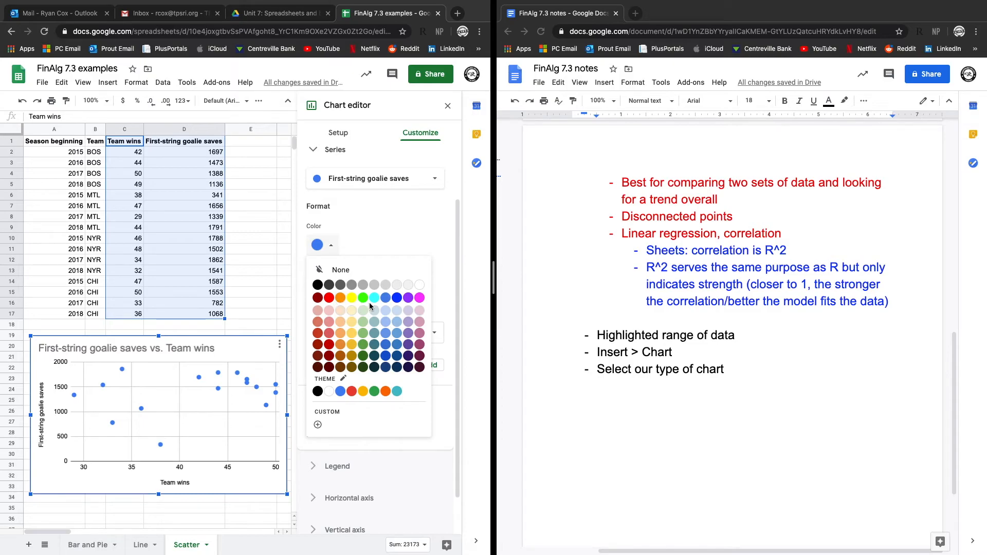
click(396, 299)
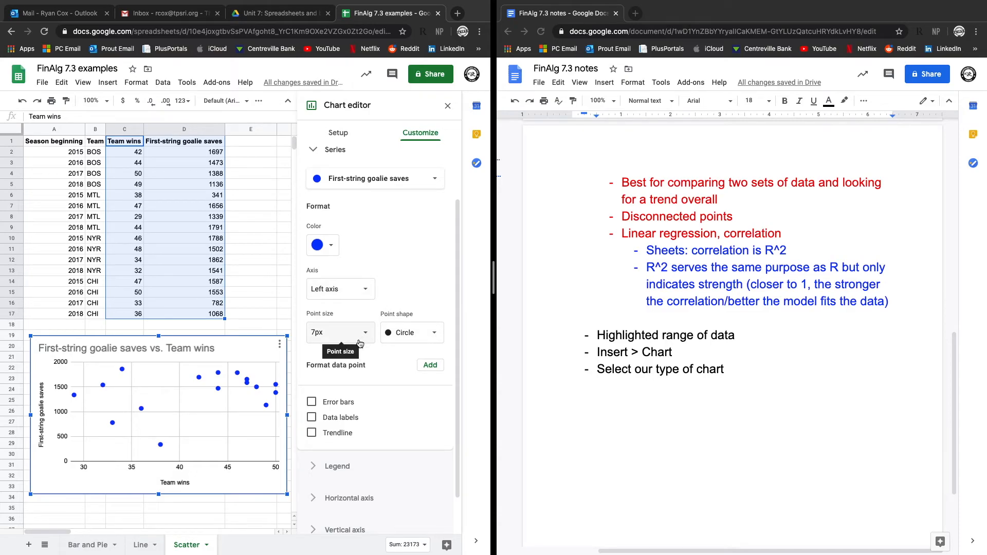
- Add a trendline to the scatter chart's First-string goalie saves series
scroll(366, 366, down, 2)
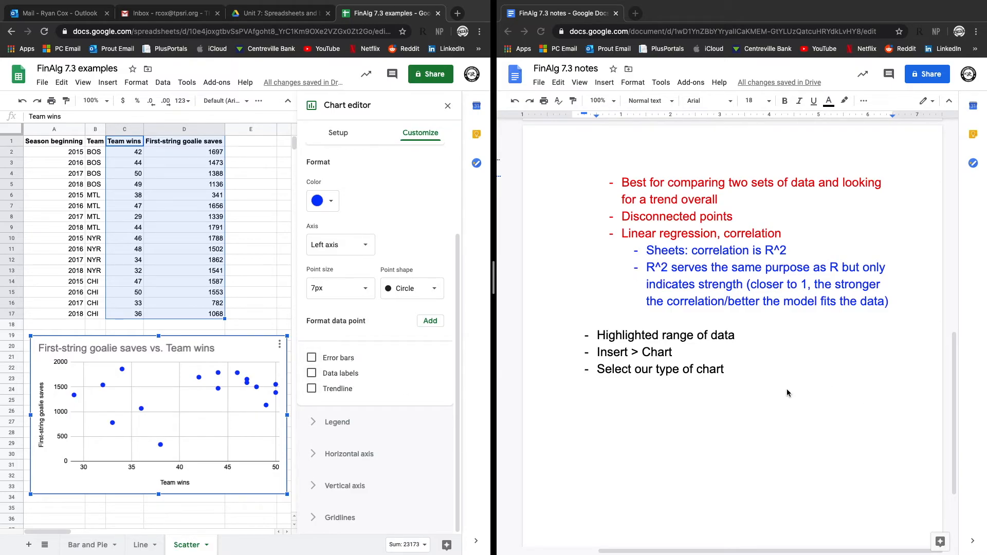
scroll(784, 383, up, 1)
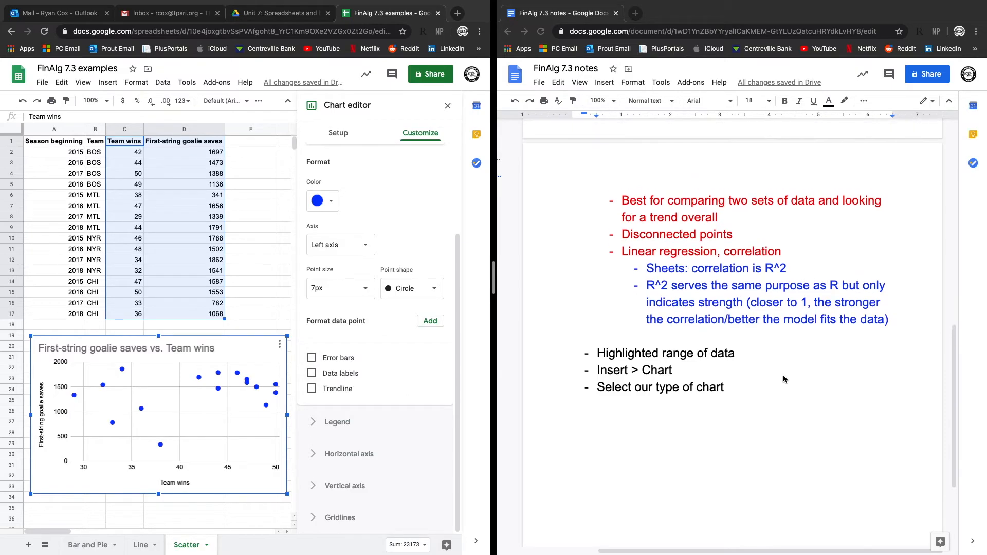
click(311, 389)
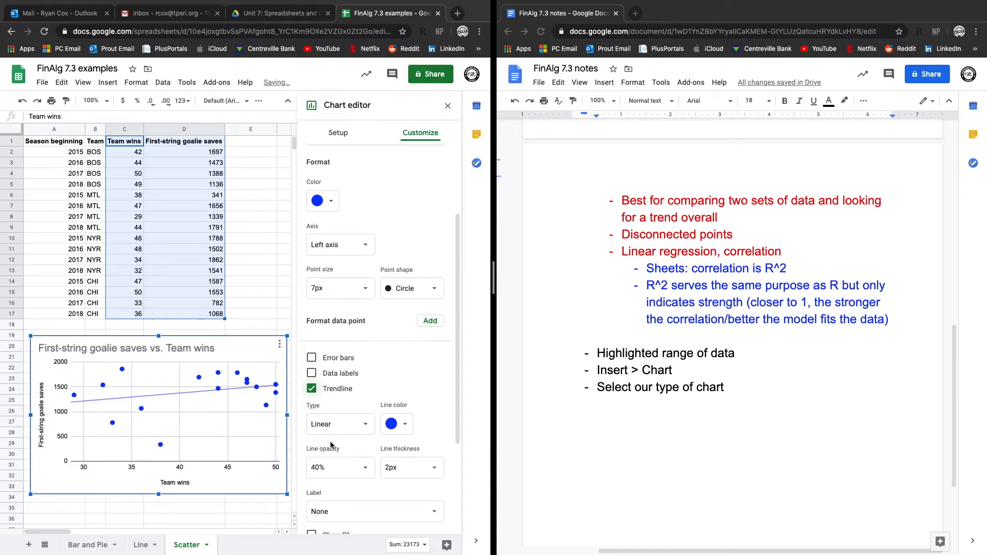
- In the notes document, add the sub-bullet "Show regression line by checking “Trendline” under “Series”" after the R^2 explanation
click(899, 323)
key(Return)
text(Show regr)
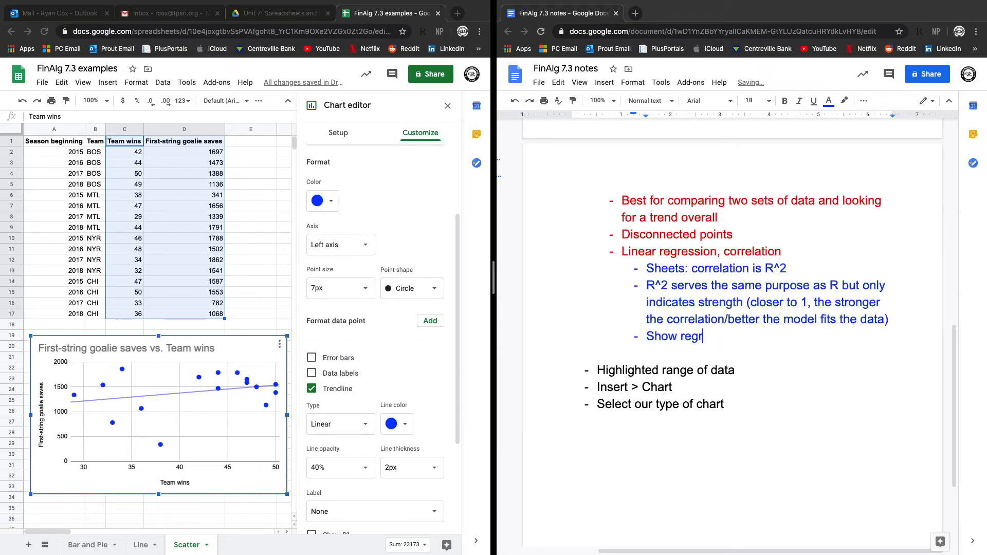
text(ession line by)
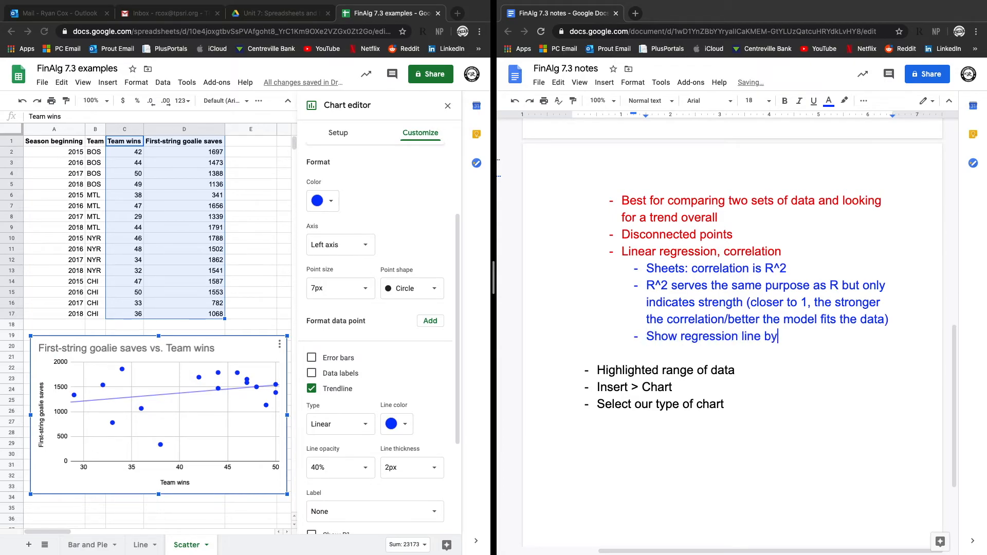
text( checking "Trendline" under ")
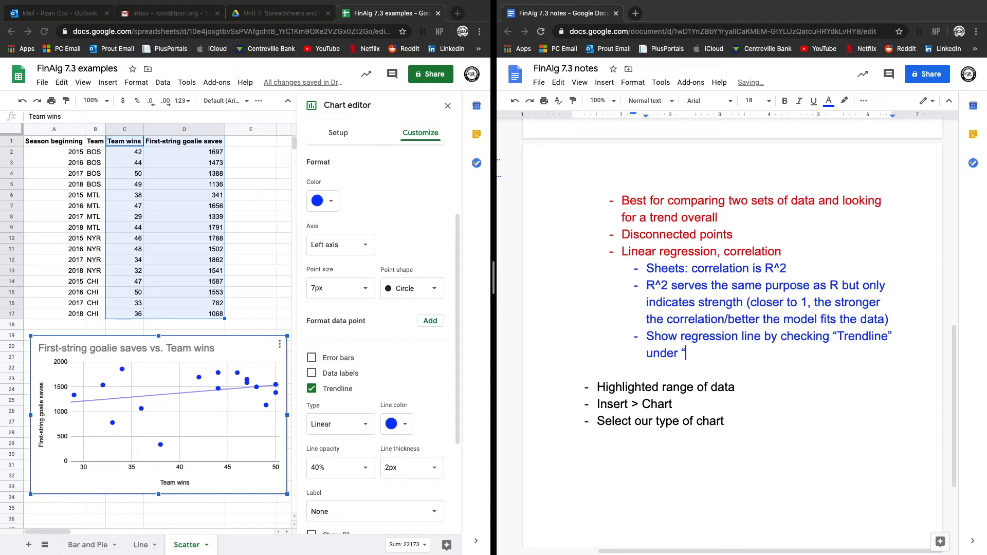
text(Series")
- Label the scatter chart's trendline with its equation and show its R² value
scroll(367, 282, up, 3)
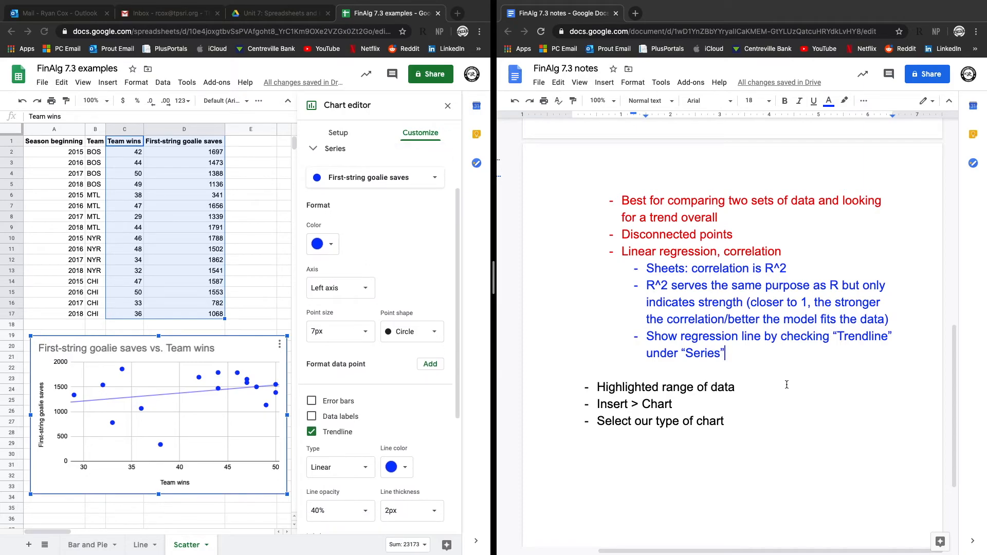
scroll(344, 414, down, 4)
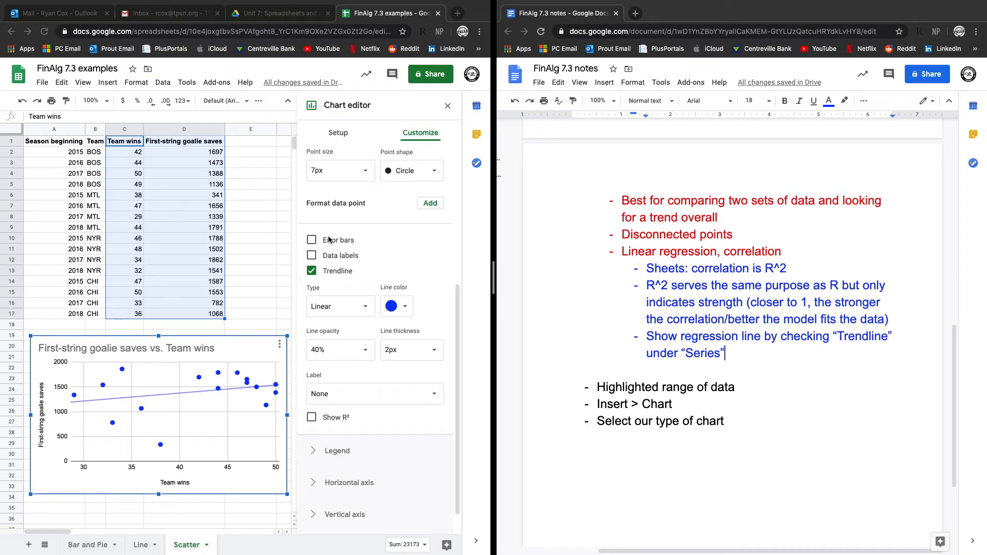
click(336, 280)
scroll(336, 278, down, 1)
click(339, 304)
click(352, 303)
click(357, 394)
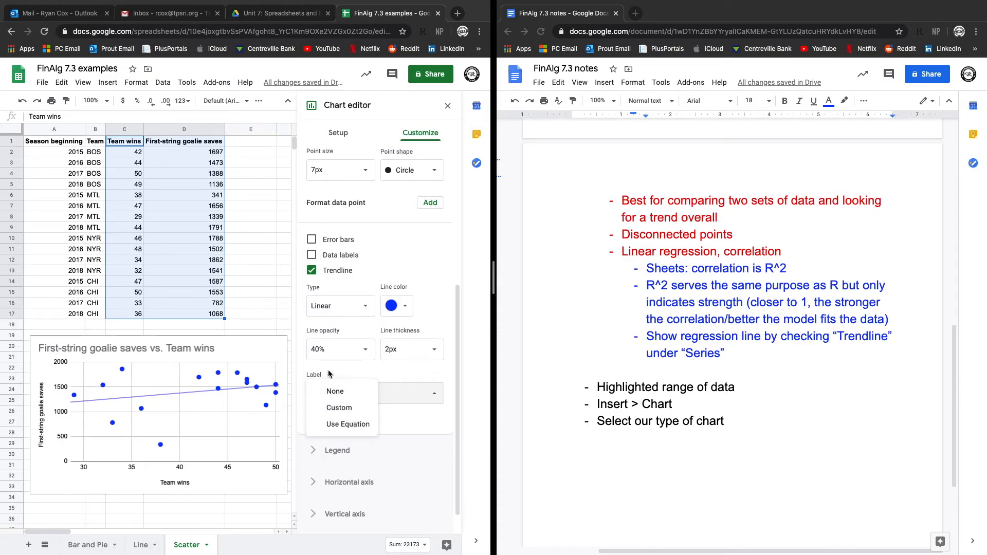
click(364, 426)
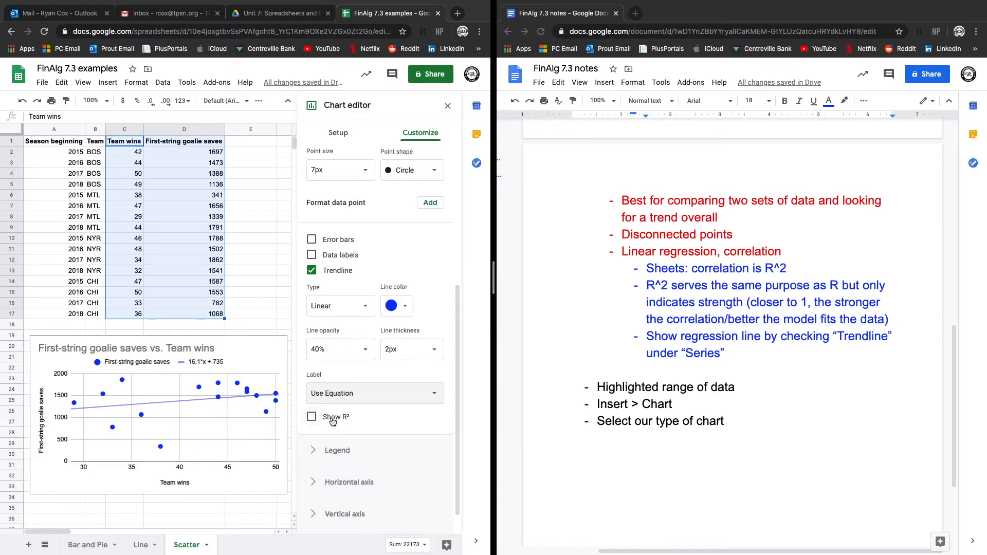
click(312, 417)
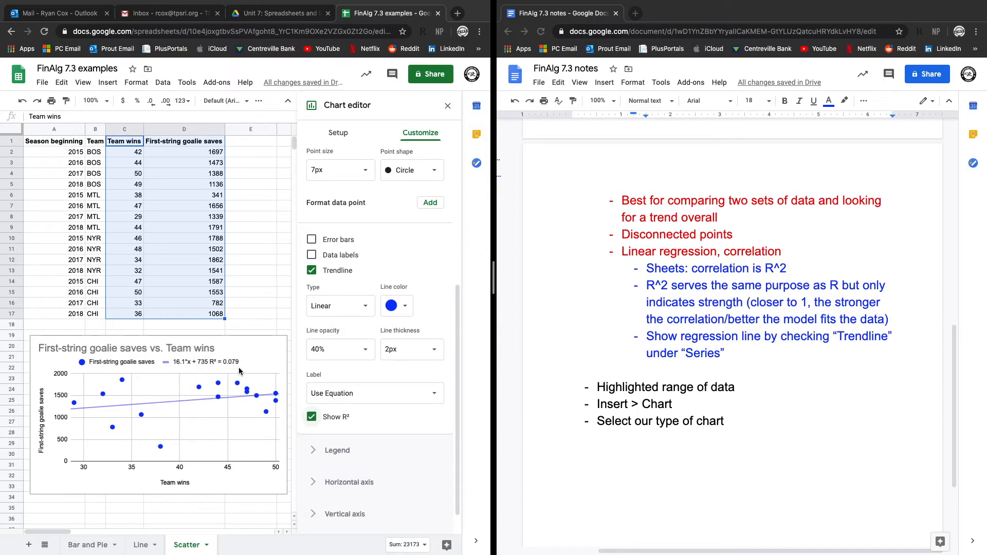
- Try the Exponential, Polynomial, Power Series and Moving Average types on the scatter chart's trendline
scroll(343, 321, up, 3)
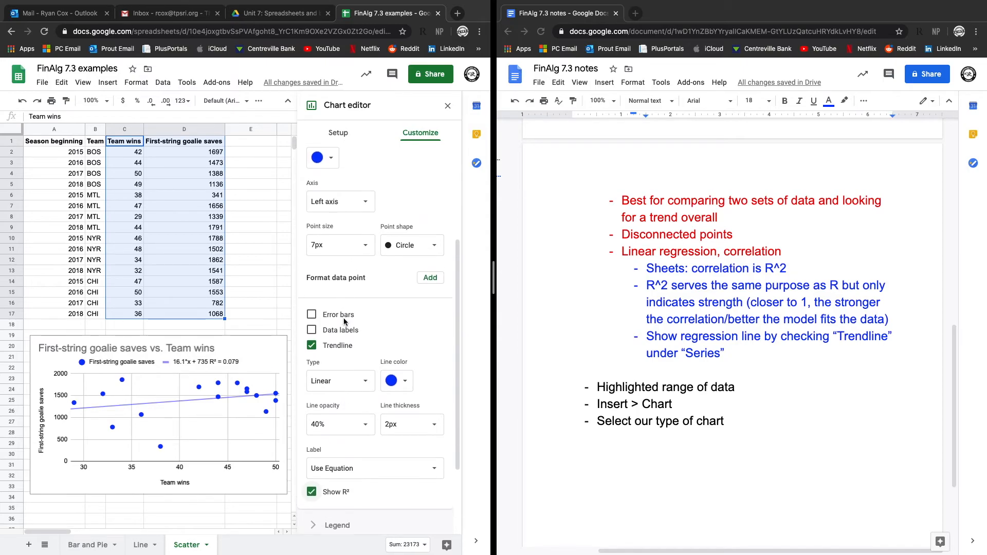
scroll(344, 322, down, 3)
click(354, 292)
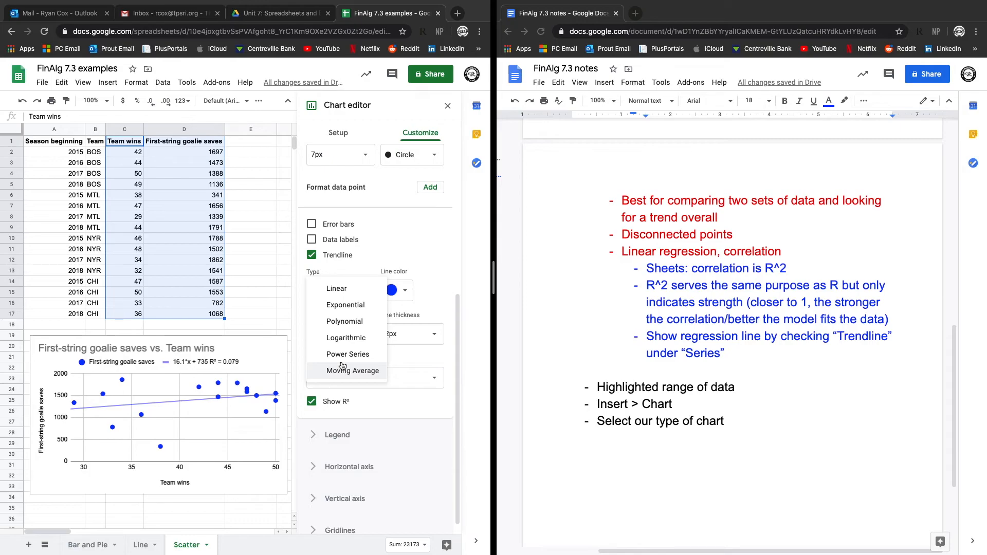
click(345, 305)
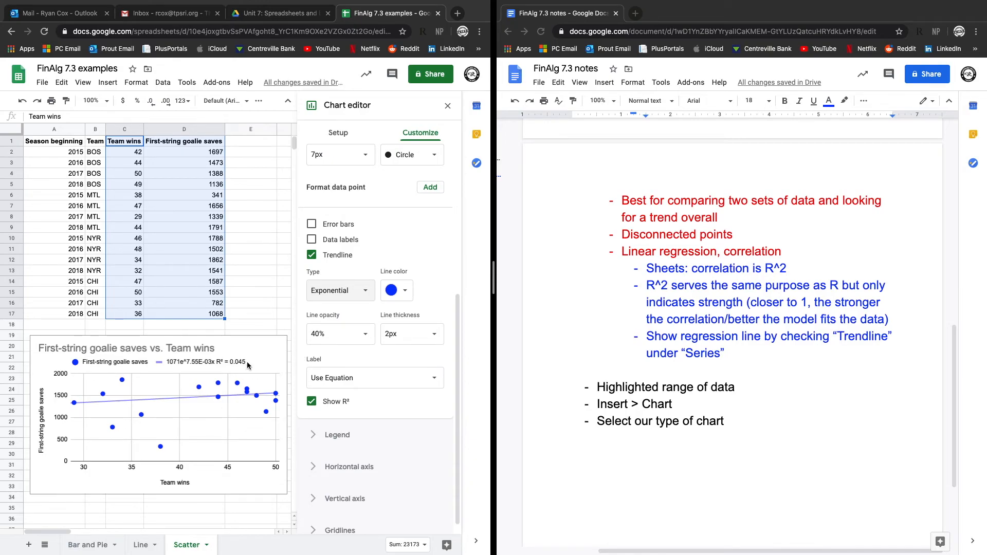
click(337, 295)
click(343, 302)
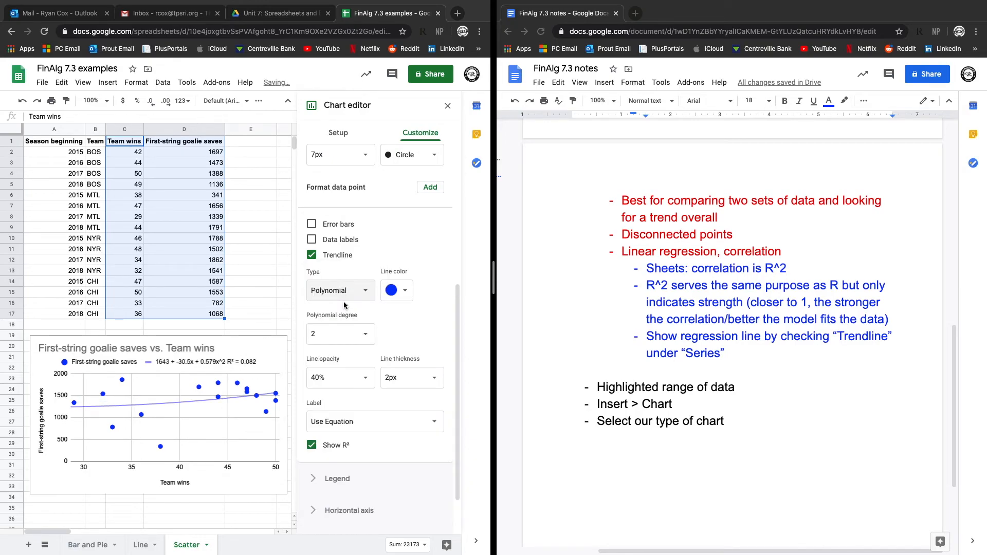
click(343, 302)
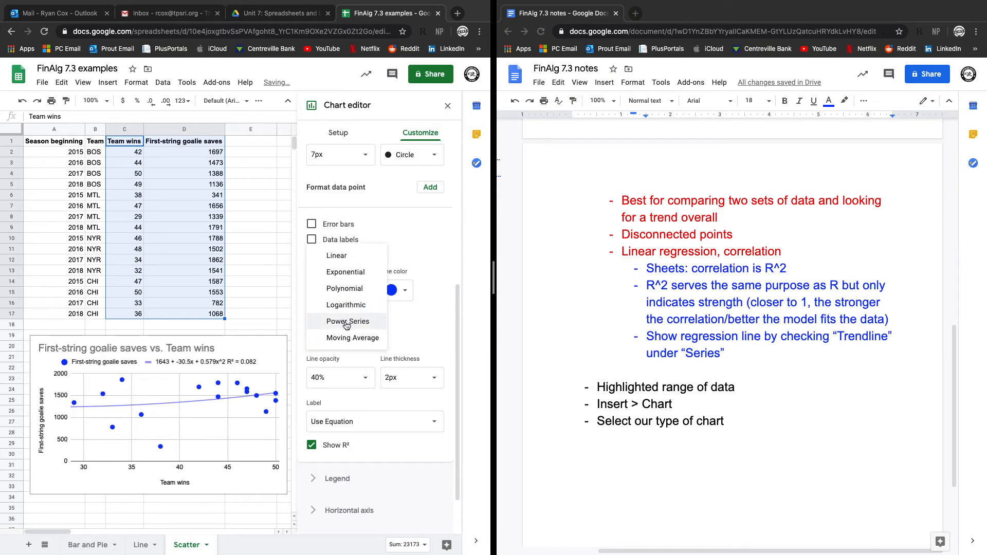
click(344, 321)
click(345, 300)
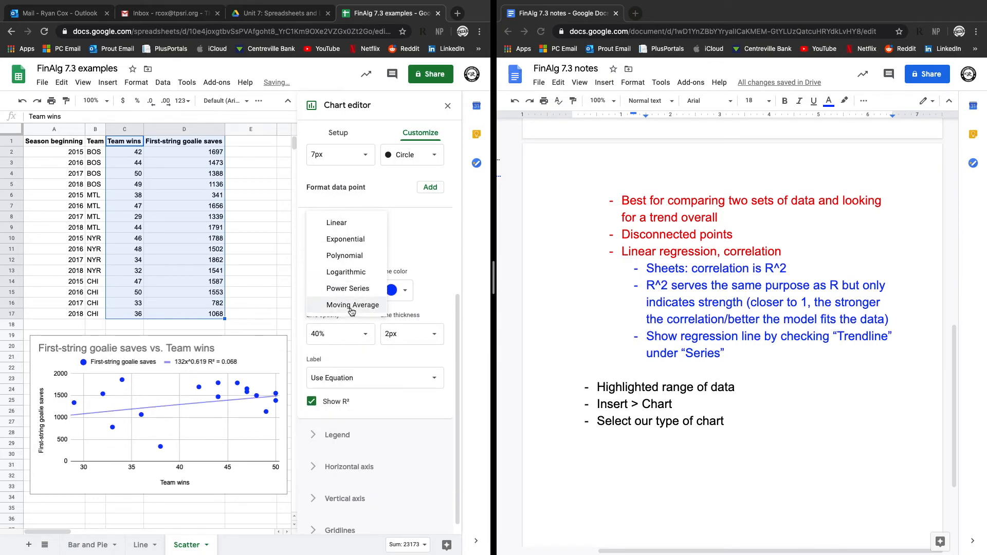
click(348, 309)
click(345, 300)
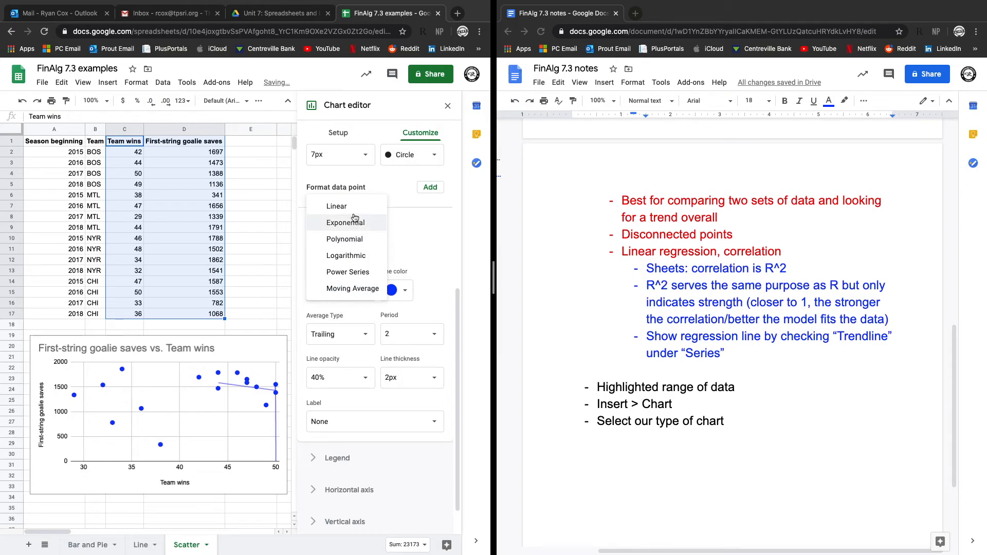
- Set the trendline type to Linear, with the equation as its label and R² shown
click(336, 206)
click(325, 406)
click(360, 379)
click(338, 397)
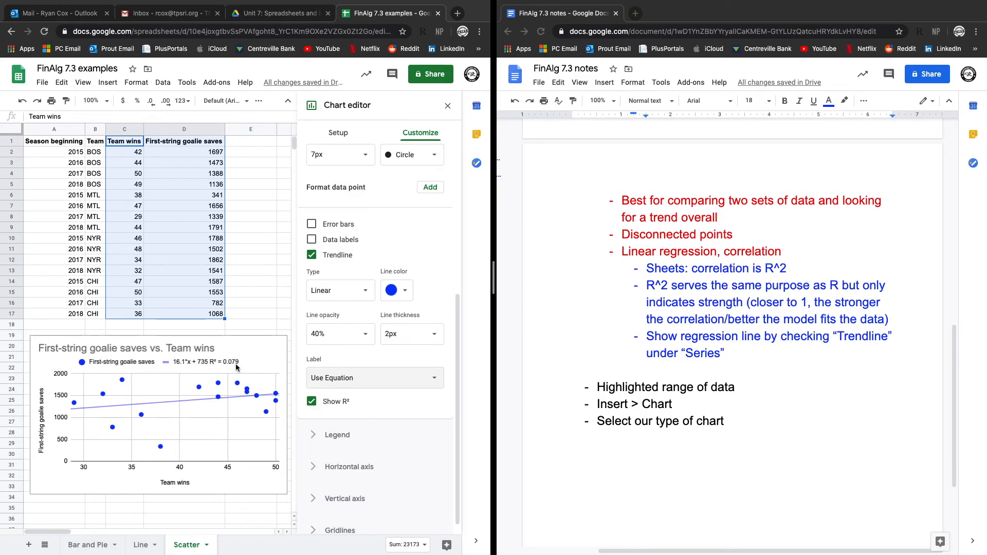
click(311, 402)
click(311, 401)
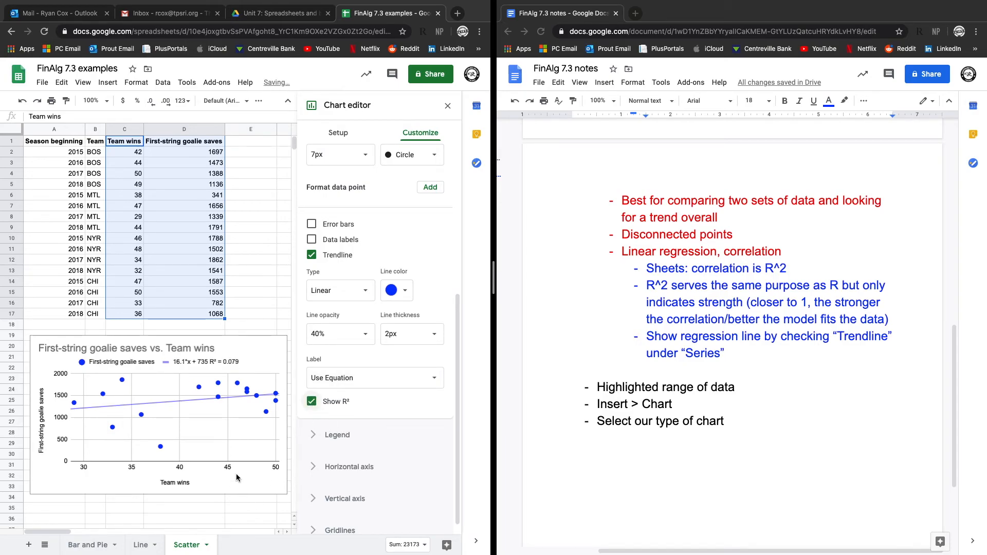
- Review the scatter chart's legend, horizontal axis, vertical axis and gridline settings, and close the chart editor
scroll(433, 302, down, 1)
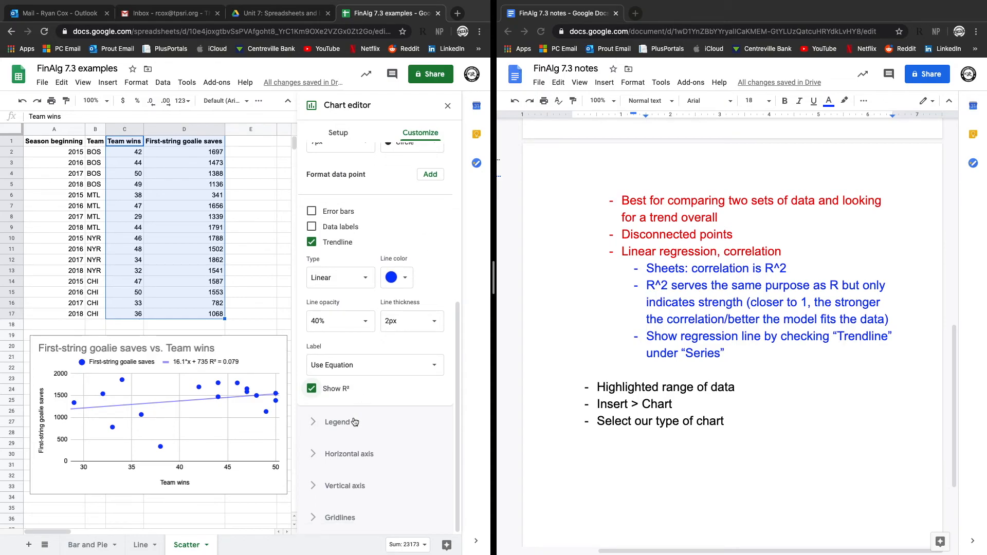
click(378, 421)
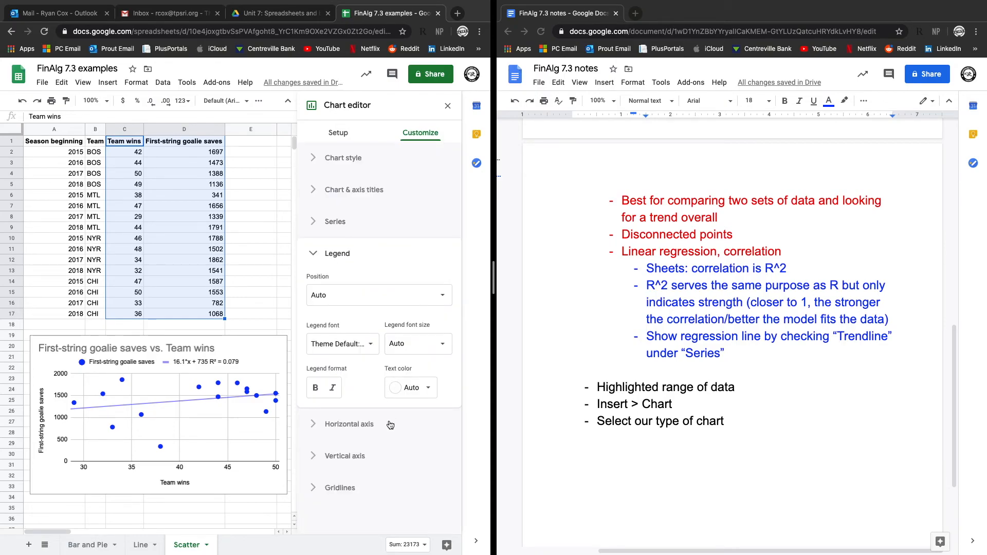
click(390, 425)
scroll(373, 424, down, 4)
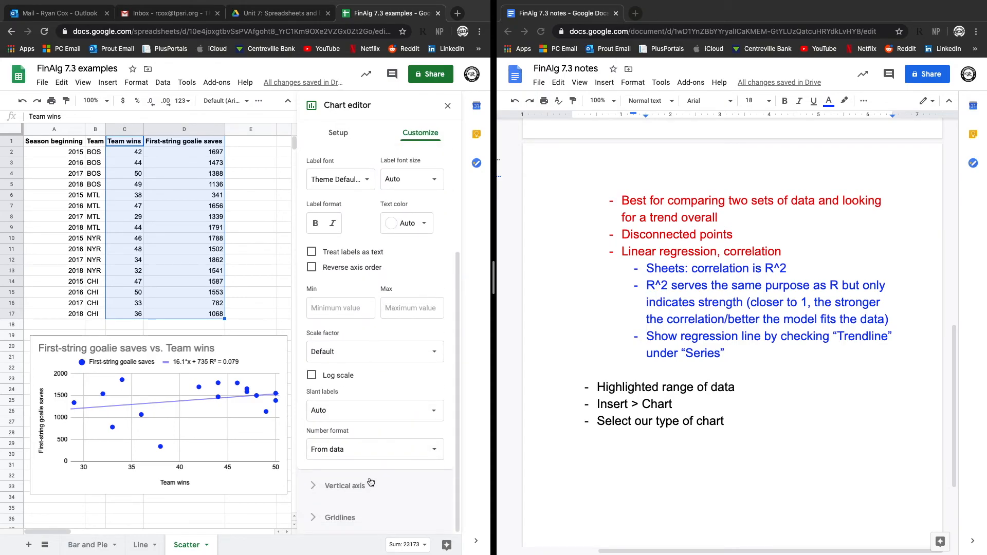
click(369, 483)
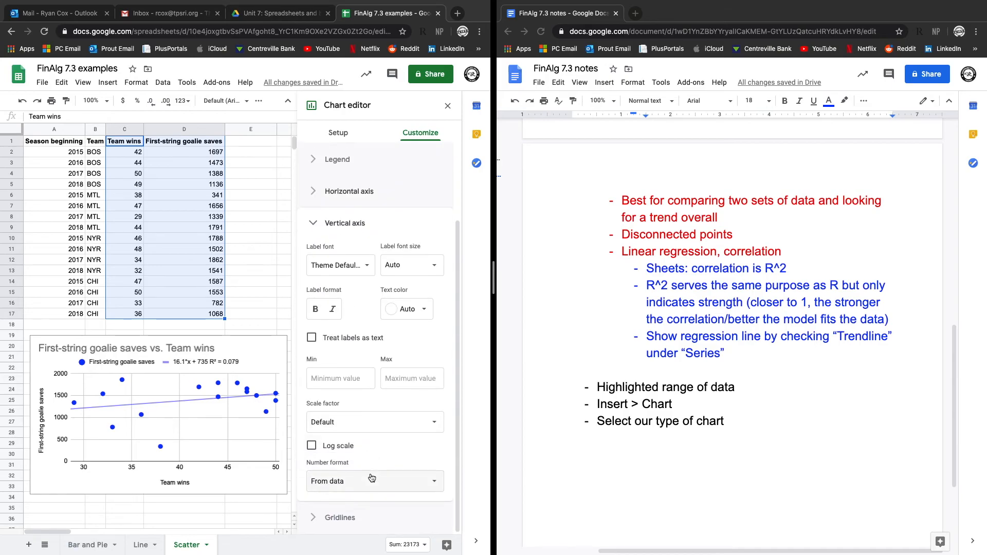
click(347, 518)
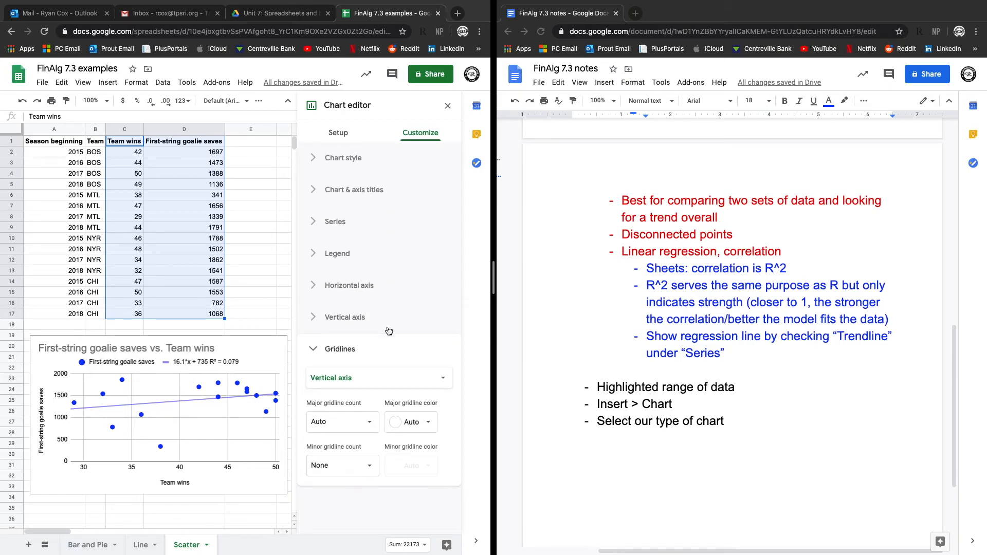
click(383, 347)
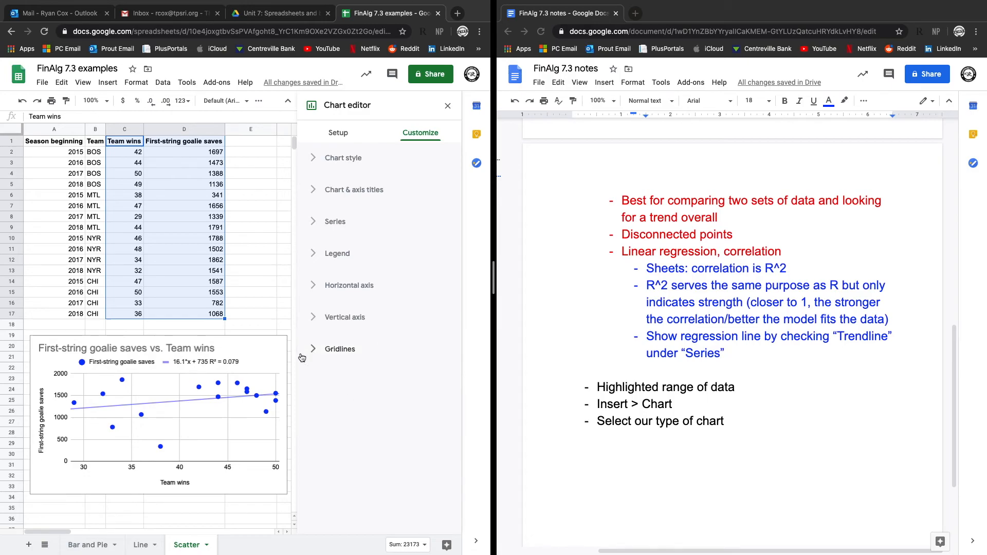
click(447, 106)
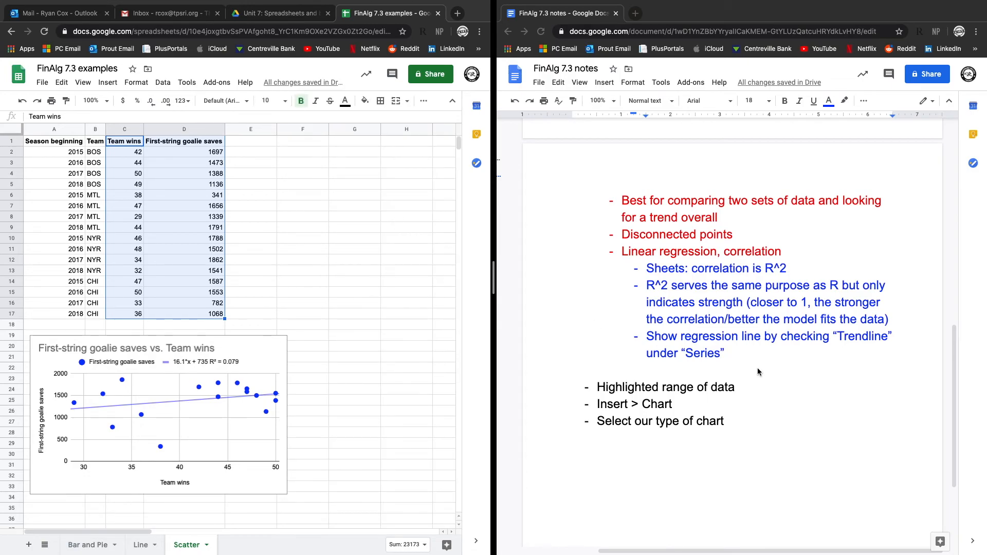
- In the notes document, add the line "This especially is where a spreadsheet saves us time!!!" below the chart-making bullets
click(730, 426)
key(Return)
key(Return)
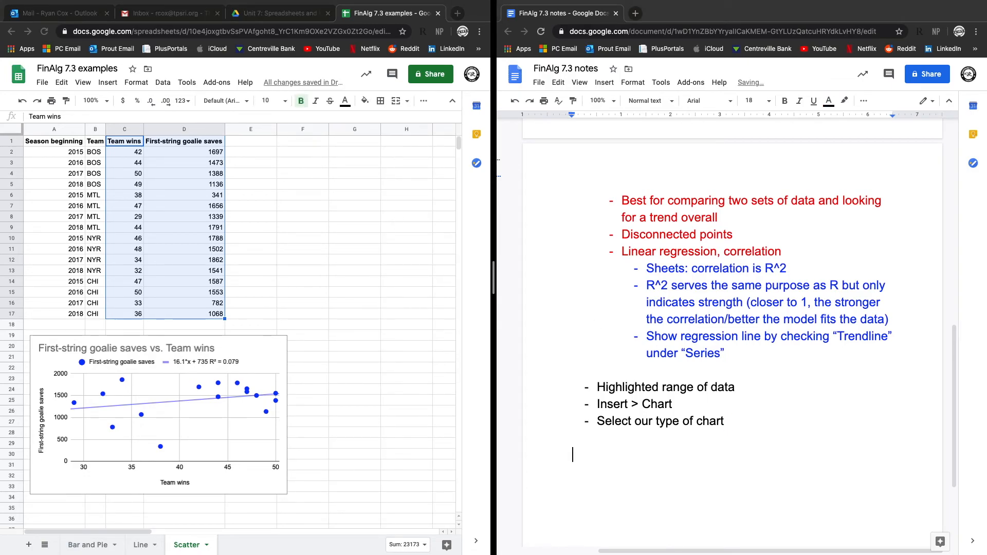
text(This especical)
key(BackSpace)
key(BackSpace)
key(BackSpace)
key(BackSpace)
key(BackSpace)
text(cial)
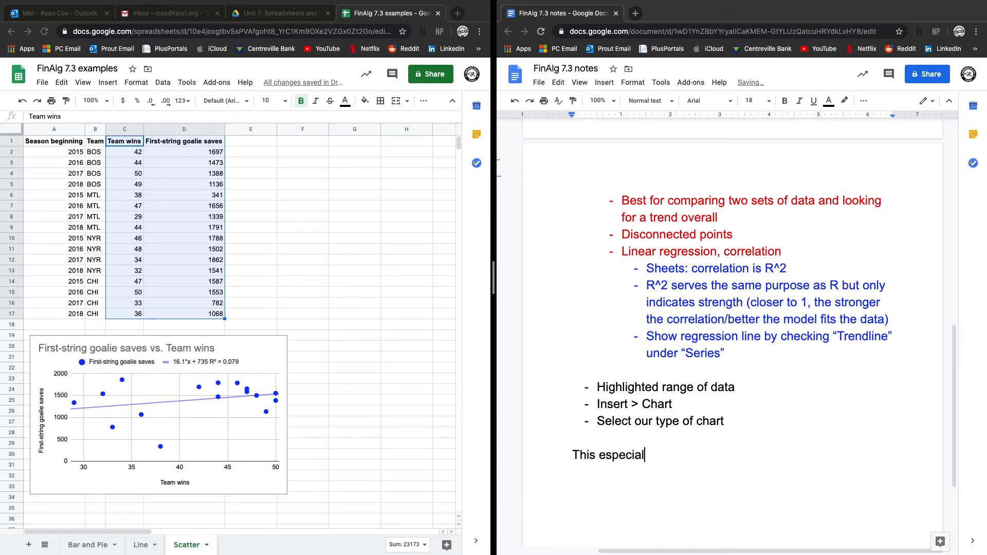
text(ly is where a spreads)
key(BackSpace)
text(dhsee)
key(BackSpace)
key(BackSpace)
key(BackSpace)
key(BackSpace)
text(sheet saves us time)
key(BackSpace)
text(me!!!)
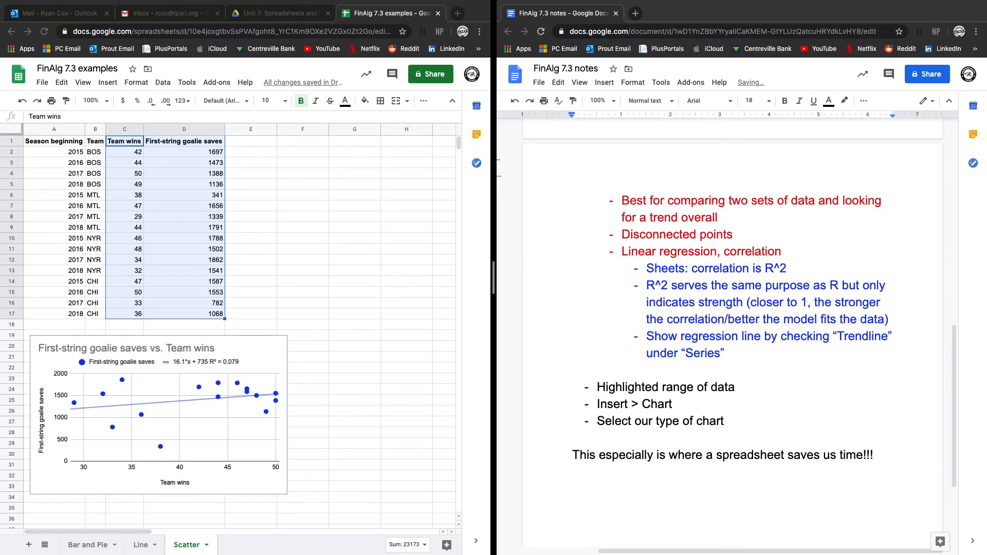
- Add the bold line "Tip: Be conscious of instances where you may accidentally (or deliberately) skewing the presentation of your data to be misleading."
key(super+b)
text(Tip:)
key(super+b)
text(Be)
key(BackSpace)
key(BackSpace)
key(BackSpace)
key(BackSpace)
text(Be ca)
key(BackSpace)
text(n)
key(BackSpace)
text(onscious of )
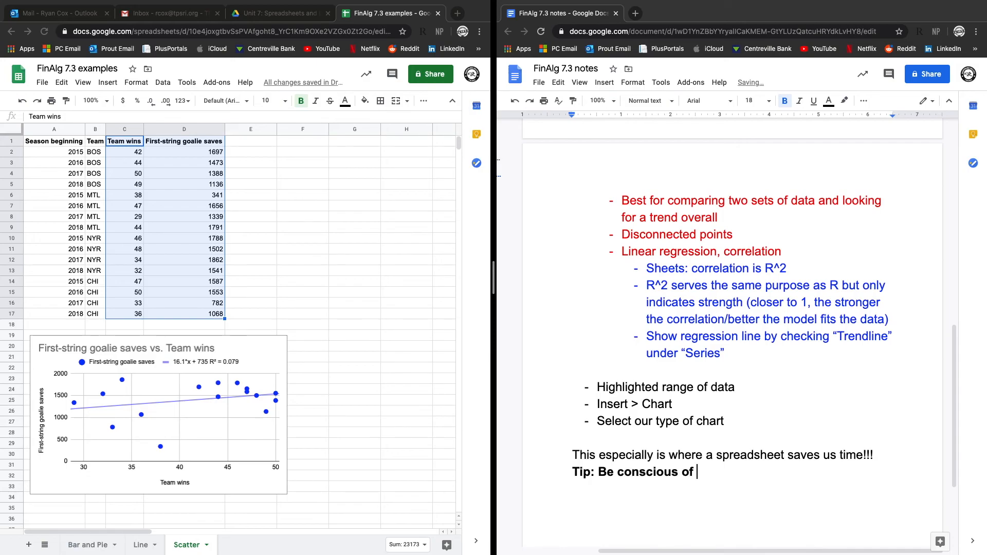
text(instances where you may accidentally (or delibe)
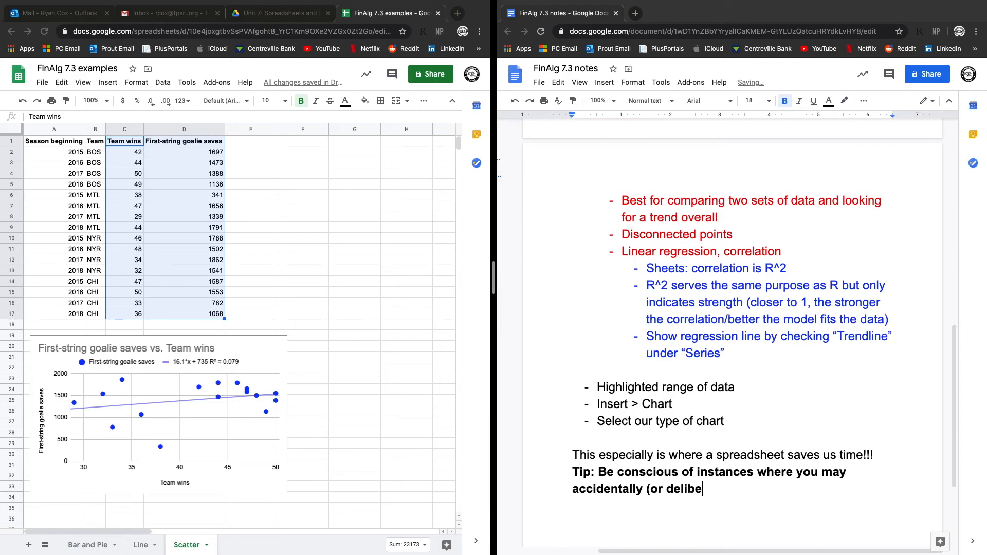
text(rately) skewing the )
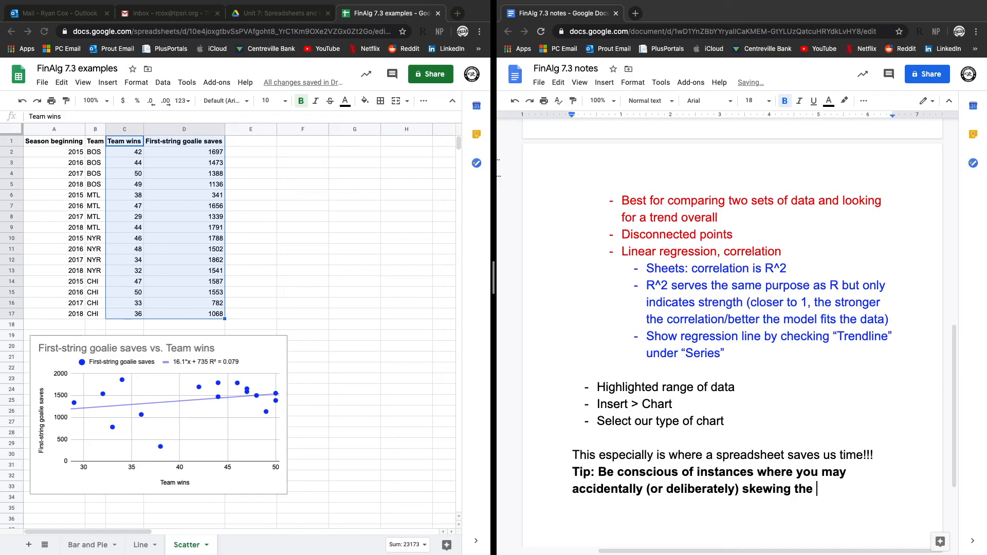
text(presentation of your )
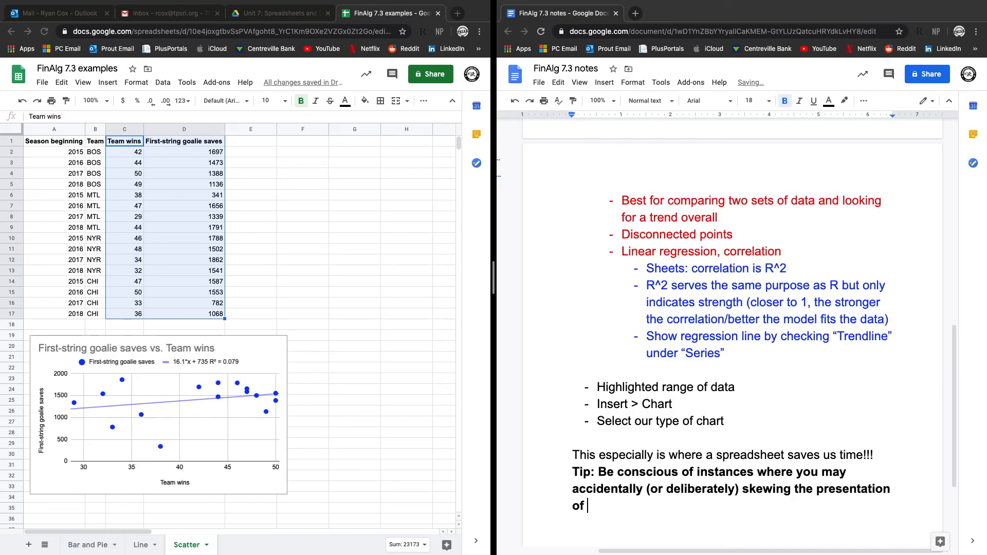
text(data to be misleading.)
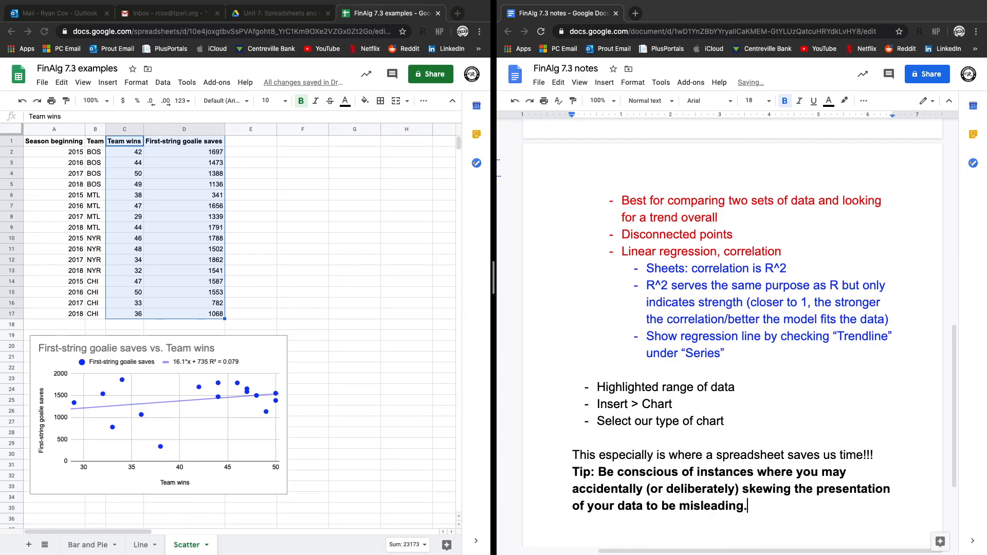
- On the Line sheet, open the October Enrollment chart for editing and move it below the data table
scroll(732, 377, down, 3)
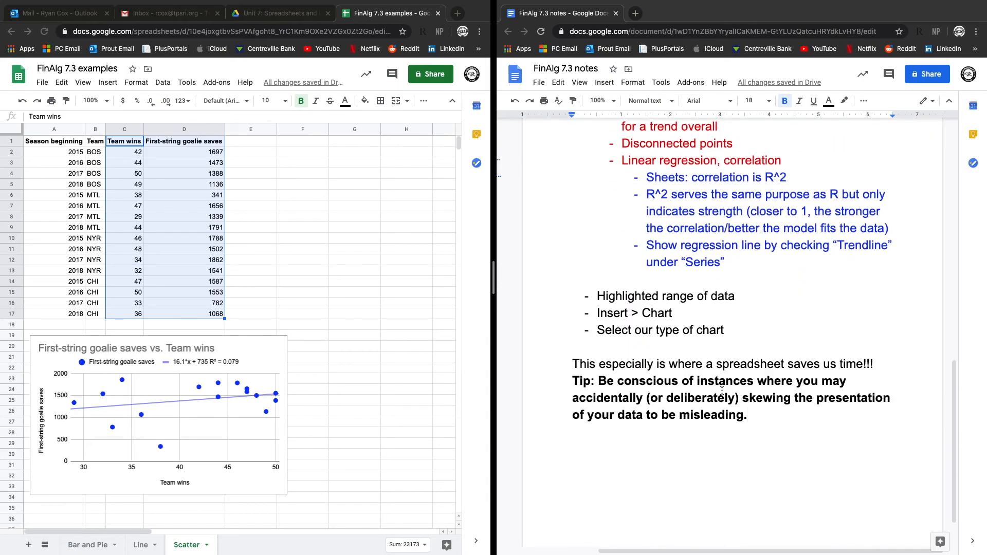
click(139, 545)
click(280, 212)
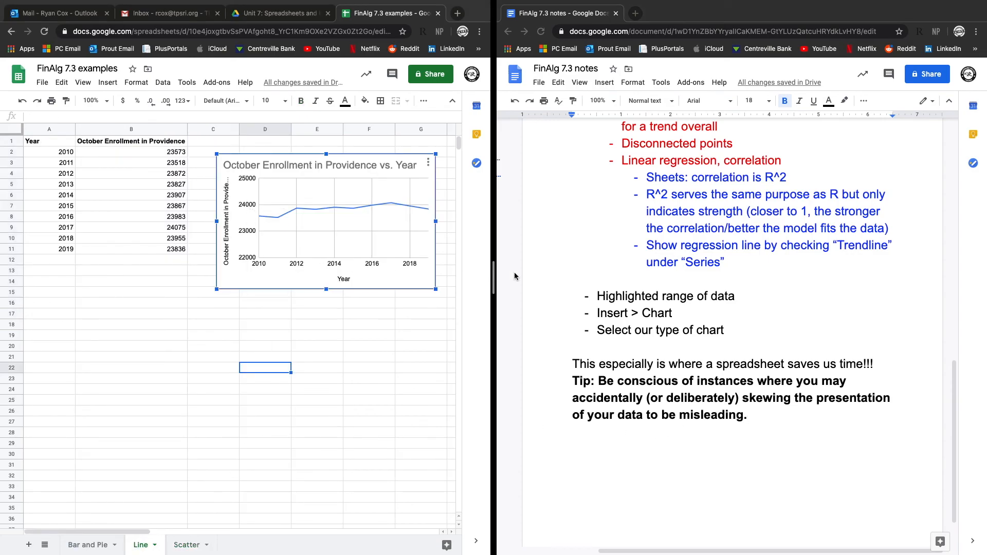
double_click(375, 244)
drag(261, 217, 81, 350)
- Set the enrollment line chart's vertical axis minimum to 23200 and its maximum to 24200
click(381, 288)
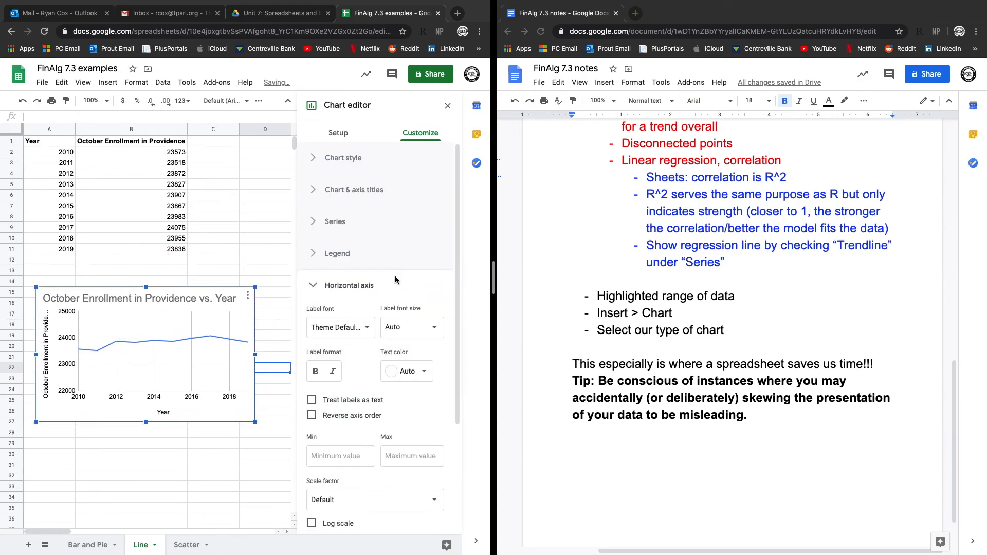
click(379, 295)
click(379, 320)
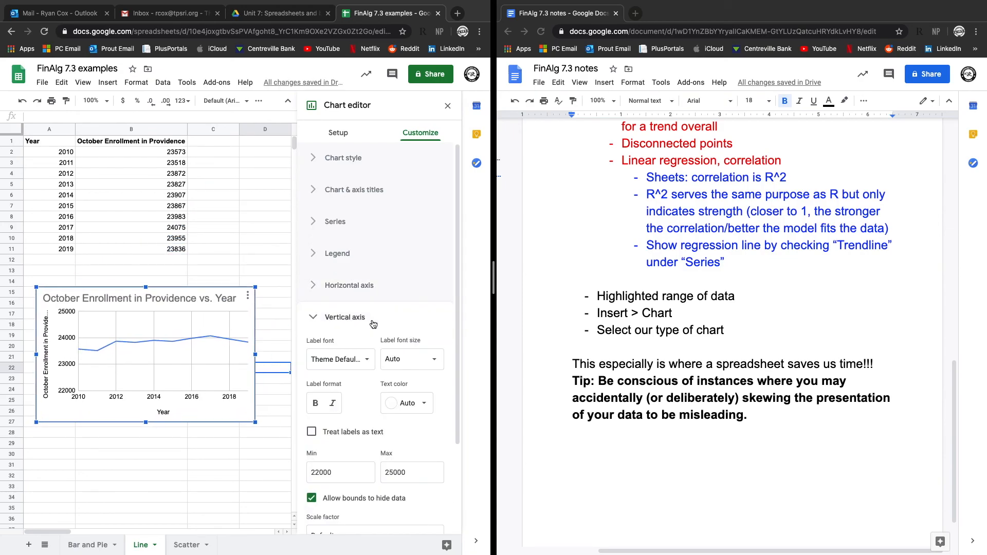
click(351, 478)
drag(349, 474, 313, 469)
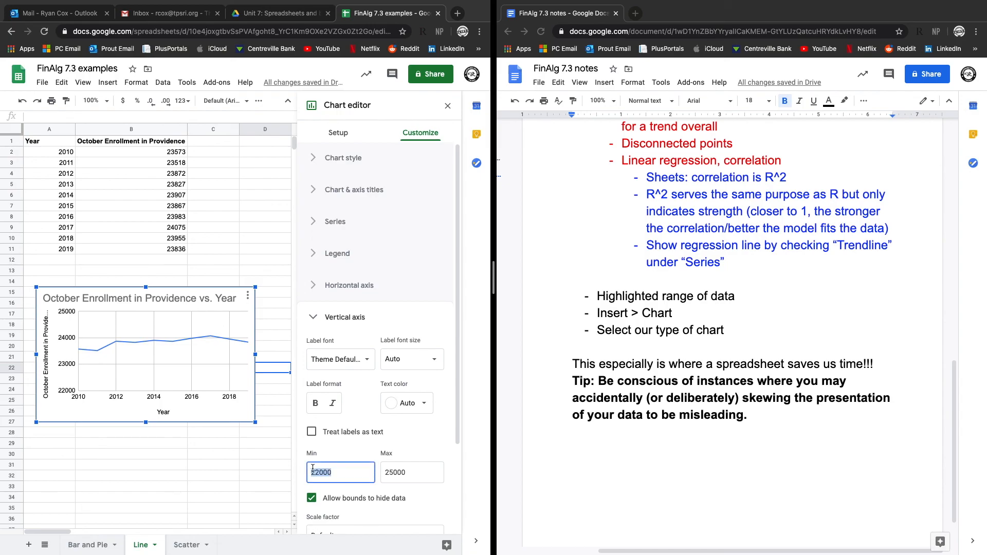
text(232)
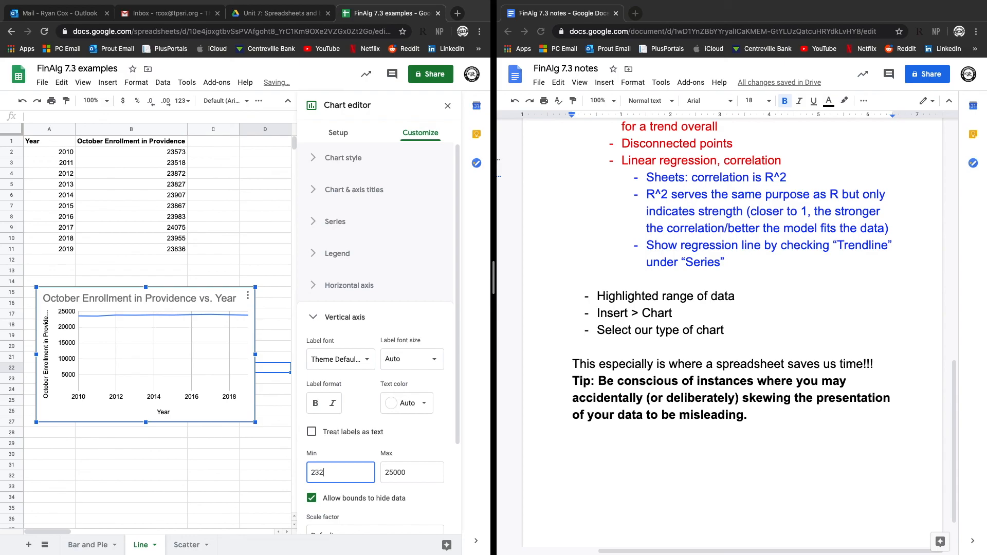
click(428, 479)
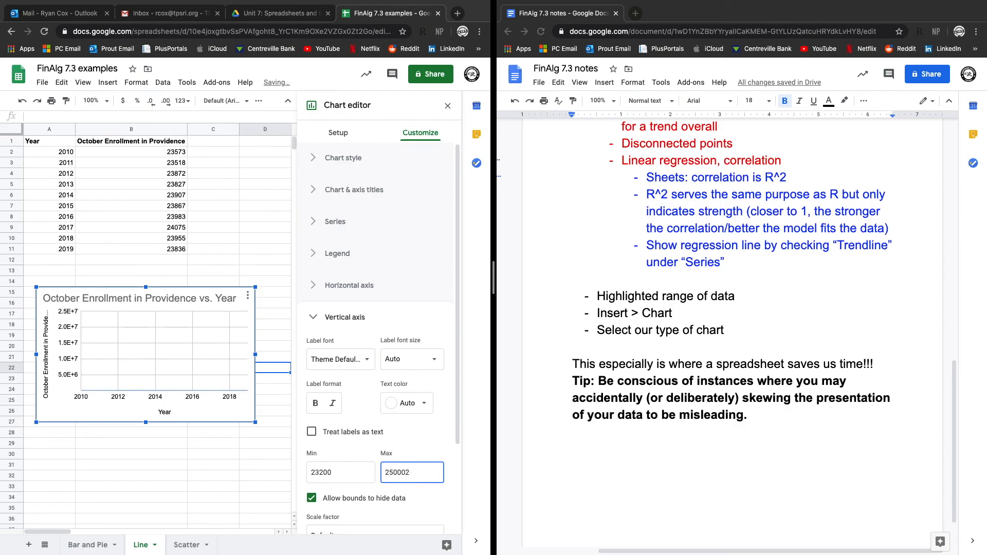
key(BackSpace)
text(242)
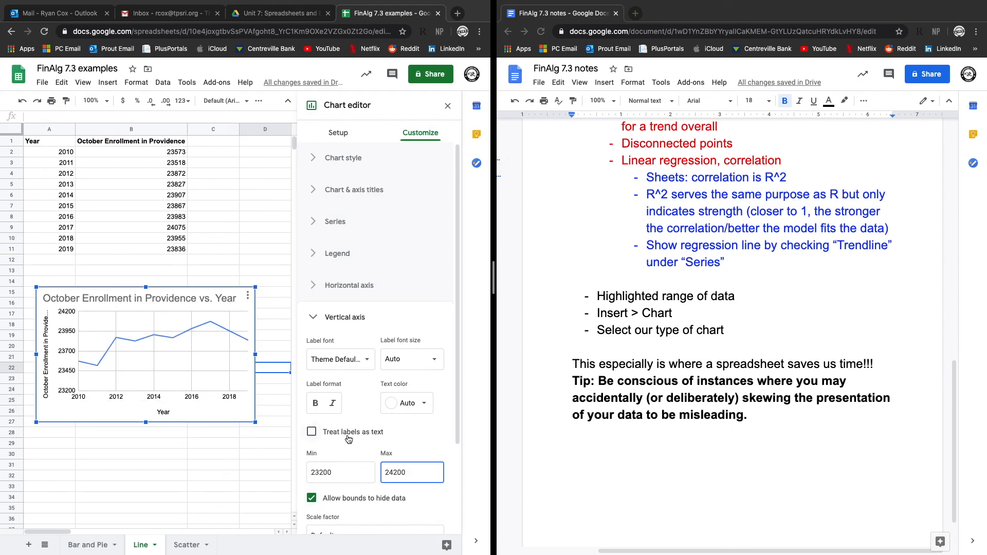
- Review the enrollment chart's vertical axis and title settings, and highlight the bold tip about misleading data presentation in the notes document
click(354, 363)
click(418, 355)
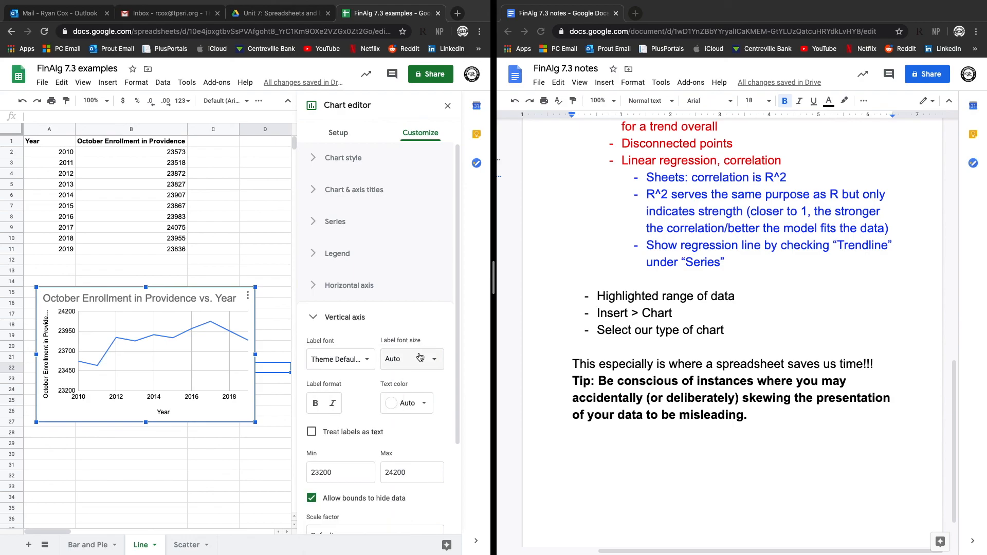
scroll(368, 393, down, 3)
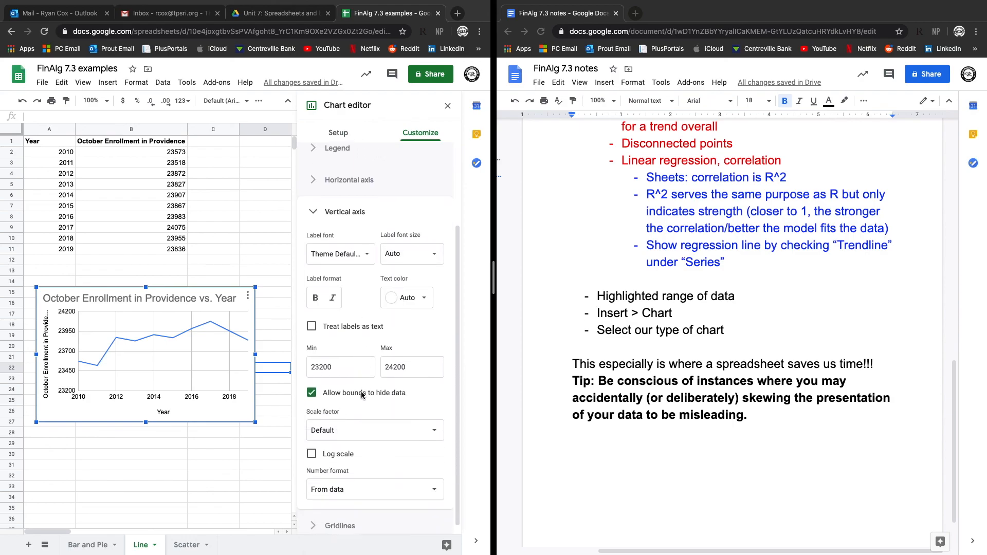
scroll(362, 396, up, 3)
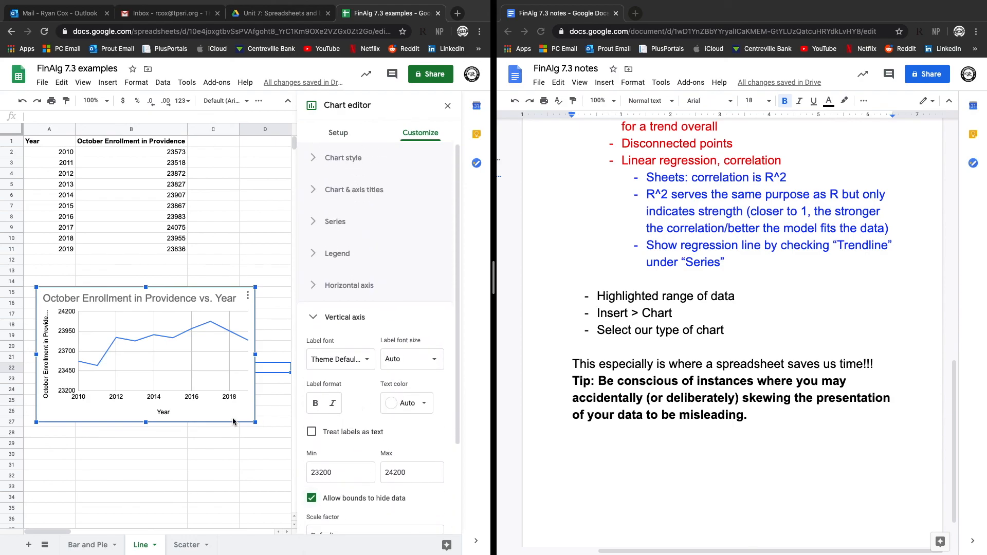
click(327, 198)
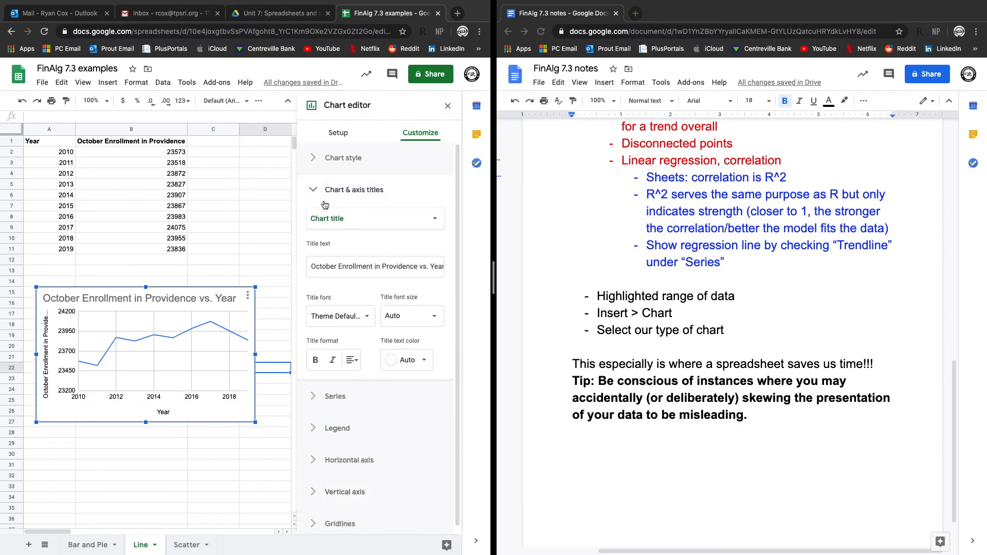
click(319, 191)
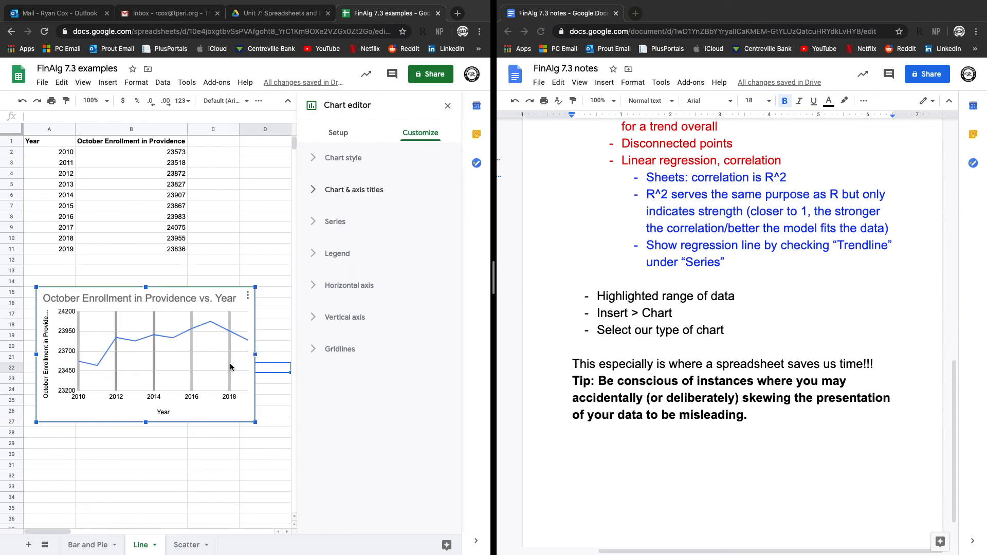
drag(756, 420, 560, 385)
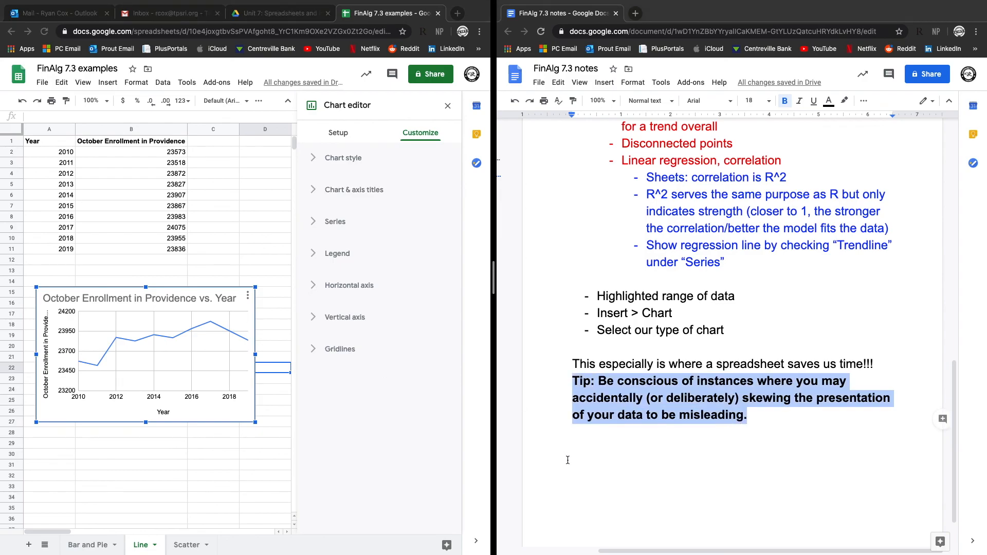